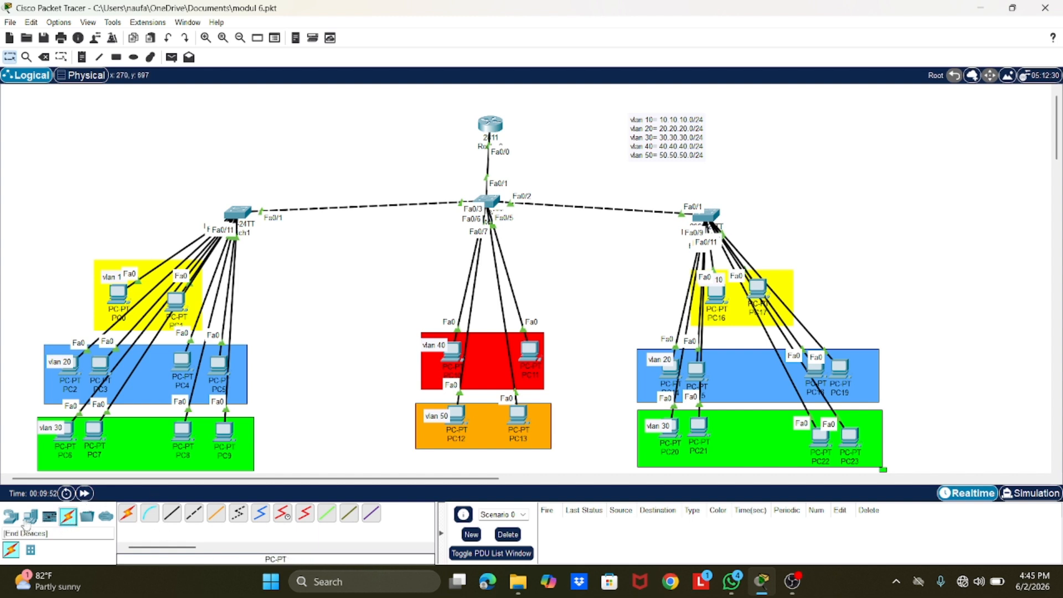
# Step: Add a PC beside the router and link the router's Console port to the PC's RS 232 port with a console cable
pyautogui.click(30, 515)
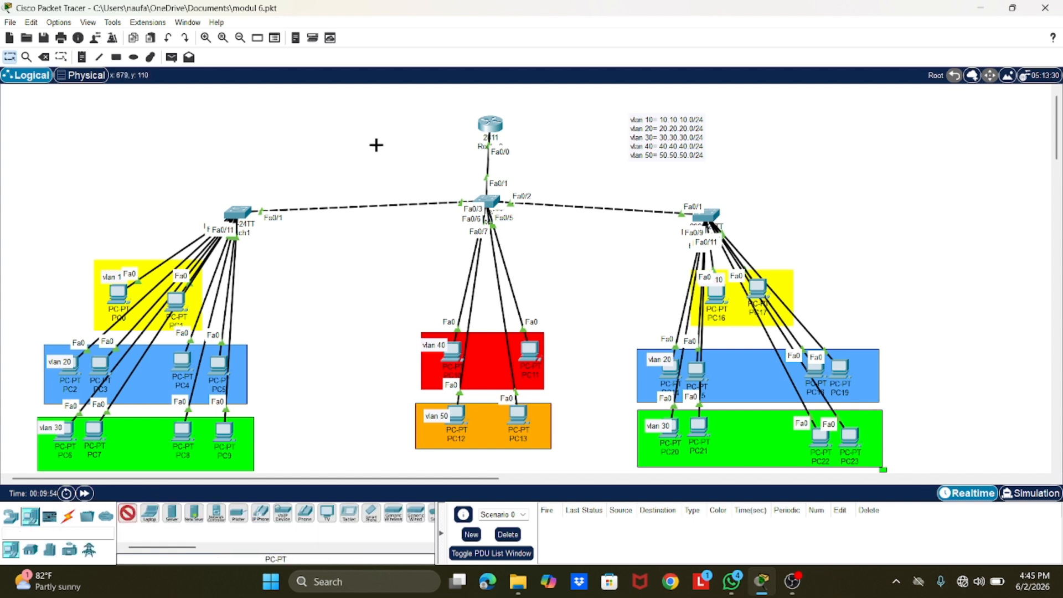
pyautogui.click(377, 142)
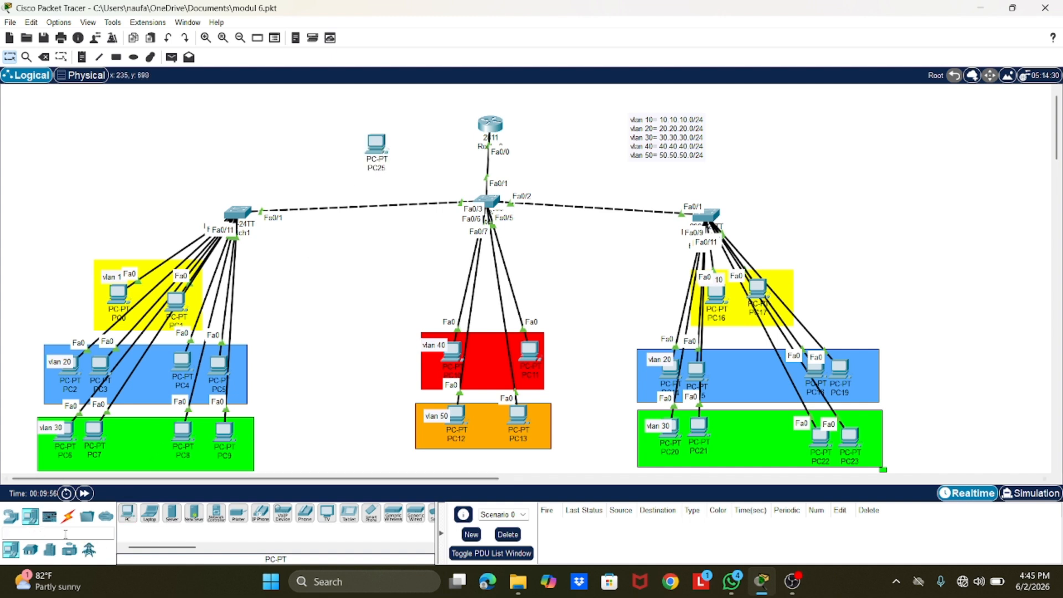
pyautogui.click(68, 516)
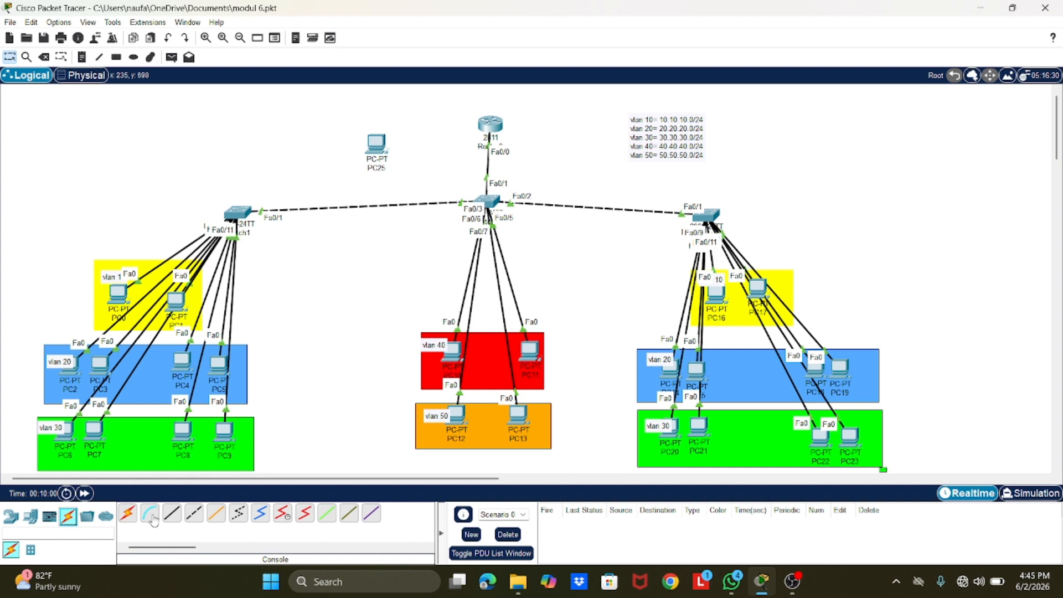
pyautogui.click(149, 513)
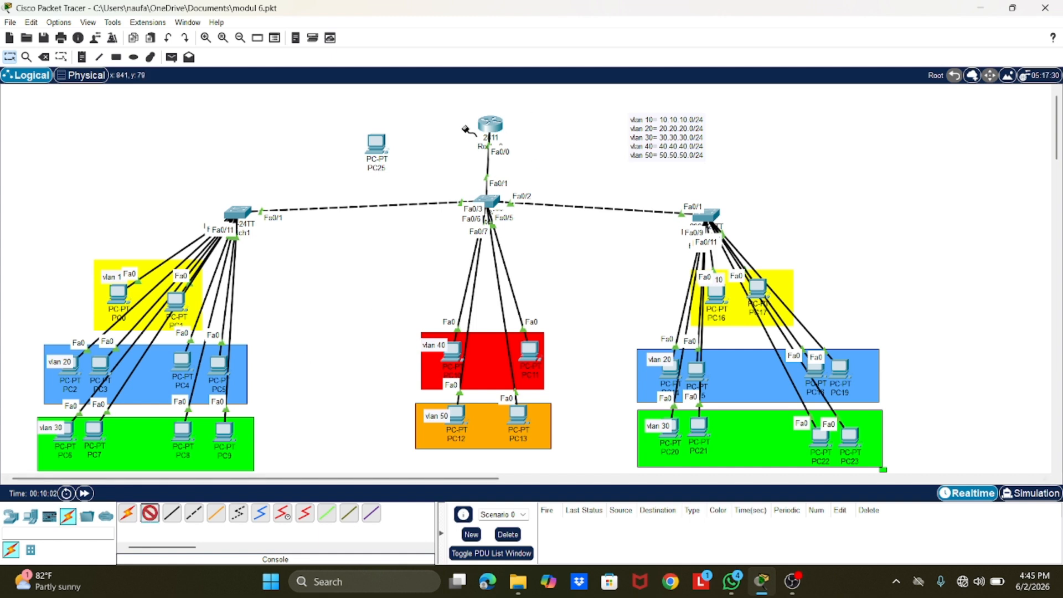
pyautogui.click(488, 125)
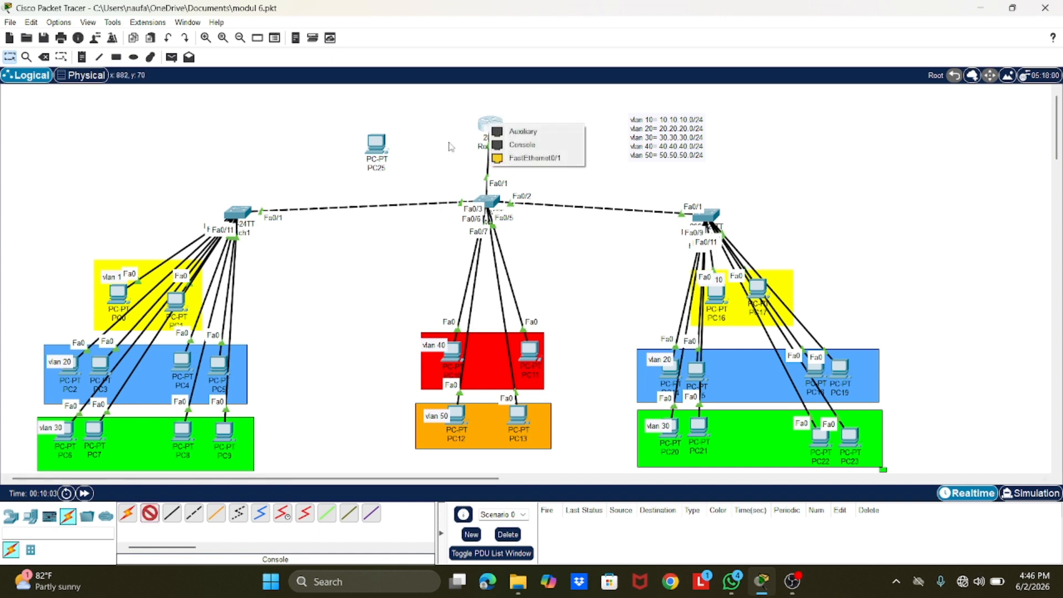
pyautogui.click(508, 145)
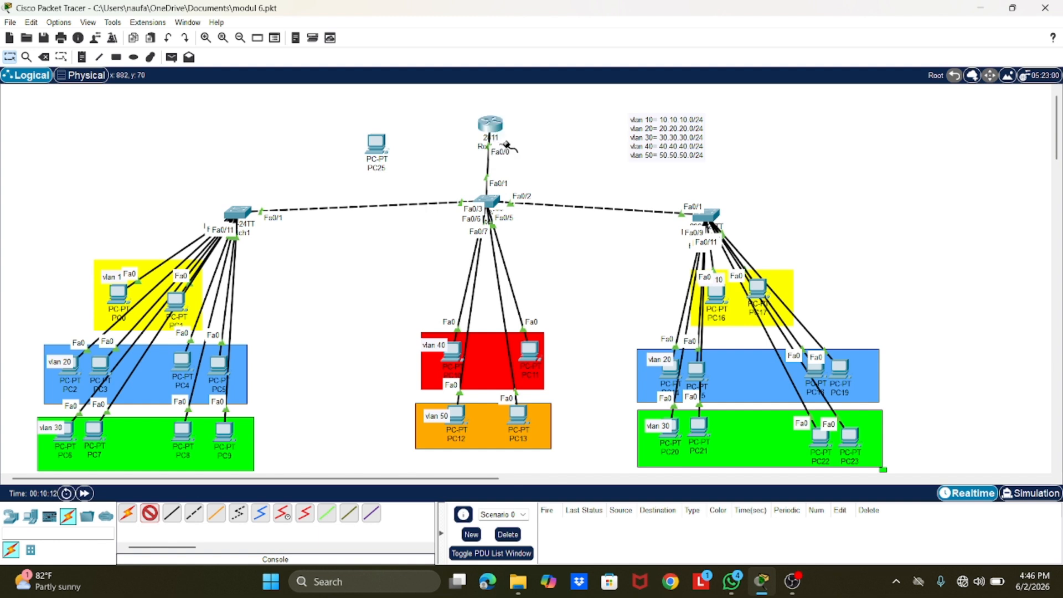
pyautogui.click(379, 146)
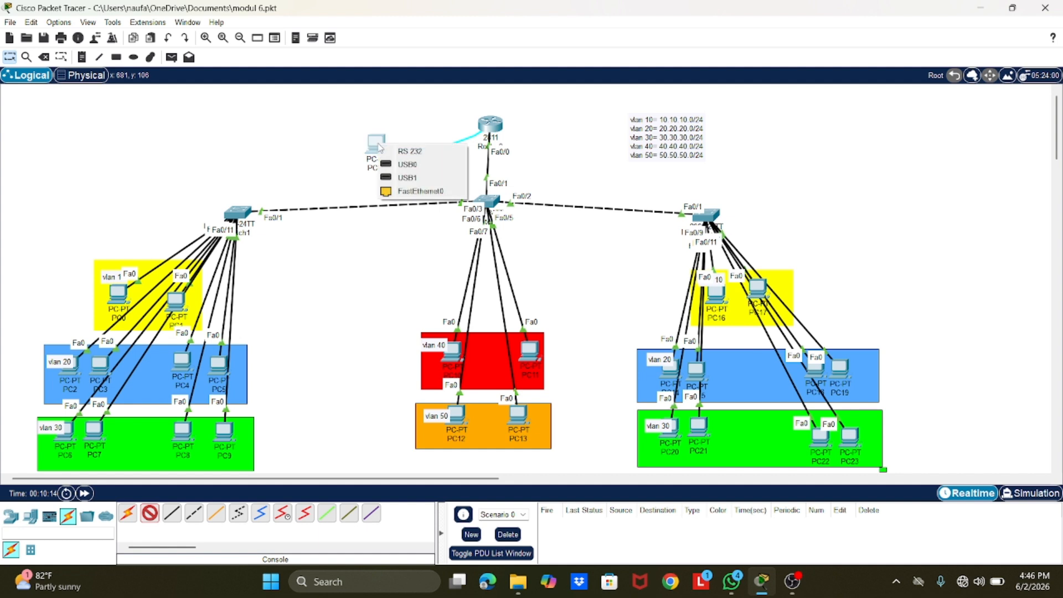
pyautogui.click(430, 155)
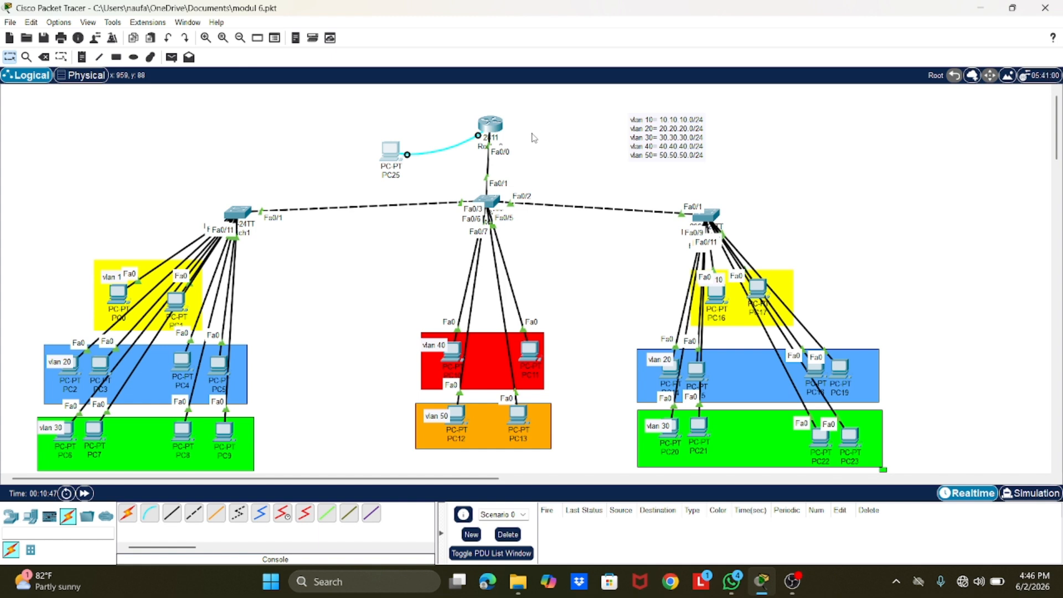
# Step: View the command line interface of the 2811 router and close its device window
pyautogui.moveTo(493, 126); pyautogui.dragTo(487, 126)
pyautogui.click(486, 125)
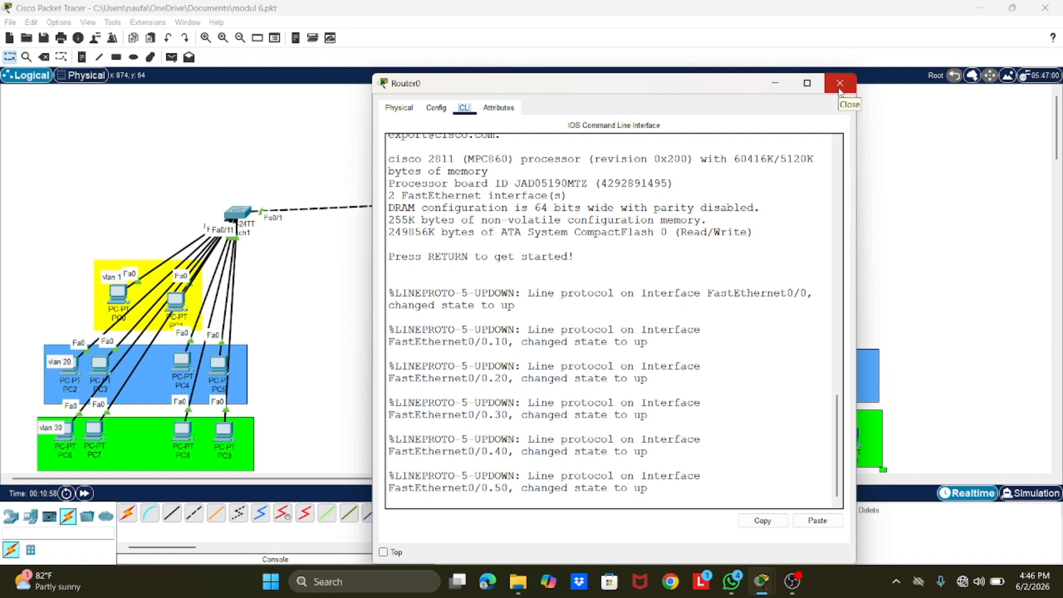
pyautogui.click(839, 89)
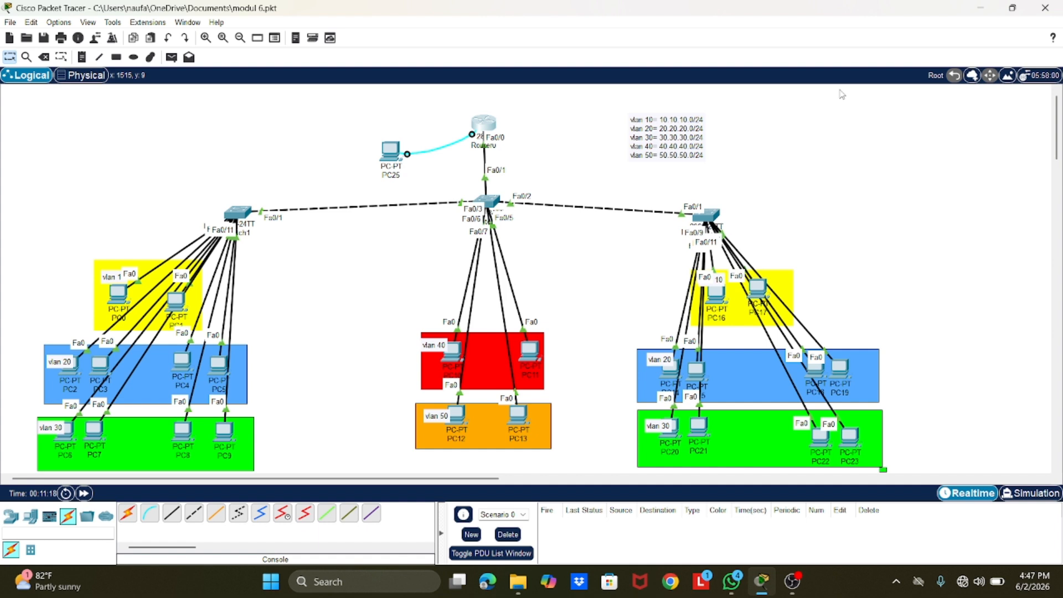
# Step: Open a terminal session from the console PC to the router with the default port configuration, and minimize its window
pyautogui.click(390, 156)
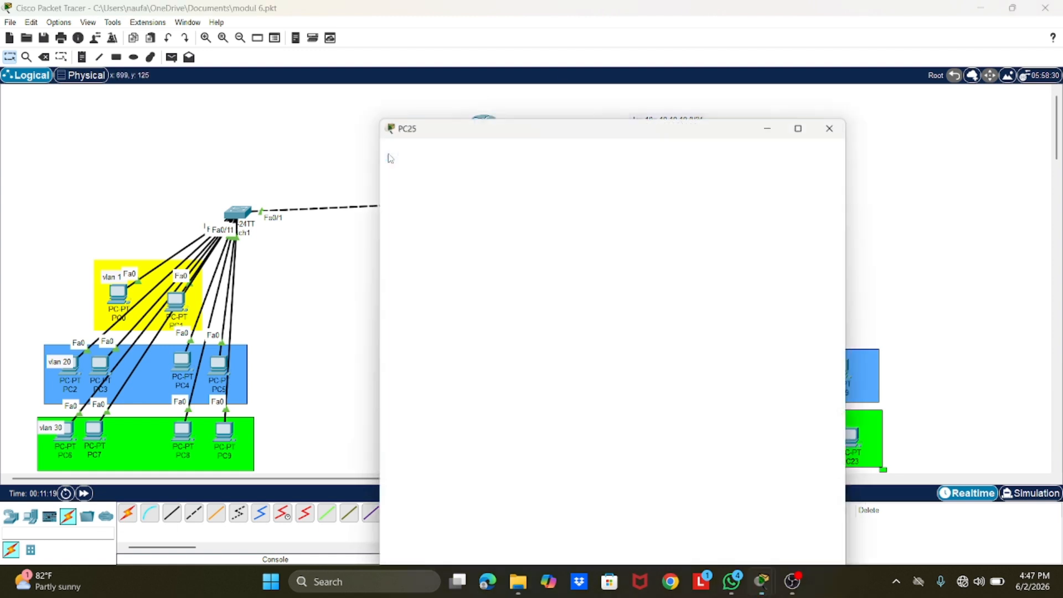
pyautogui.click(474, 146)
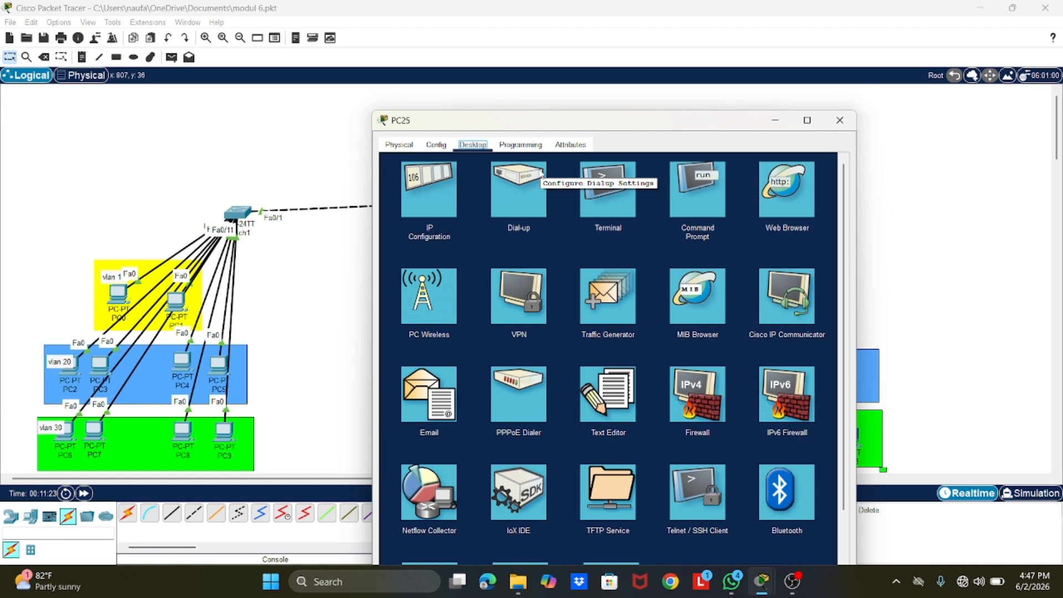
pyautogui.click(616, 210)
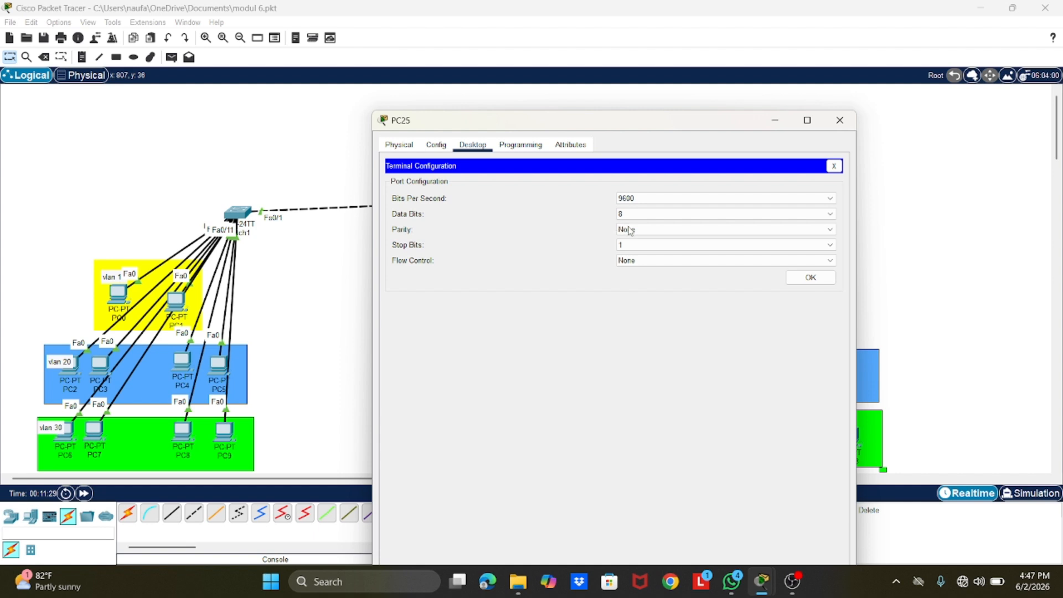
pyautogui.click(794, 278)
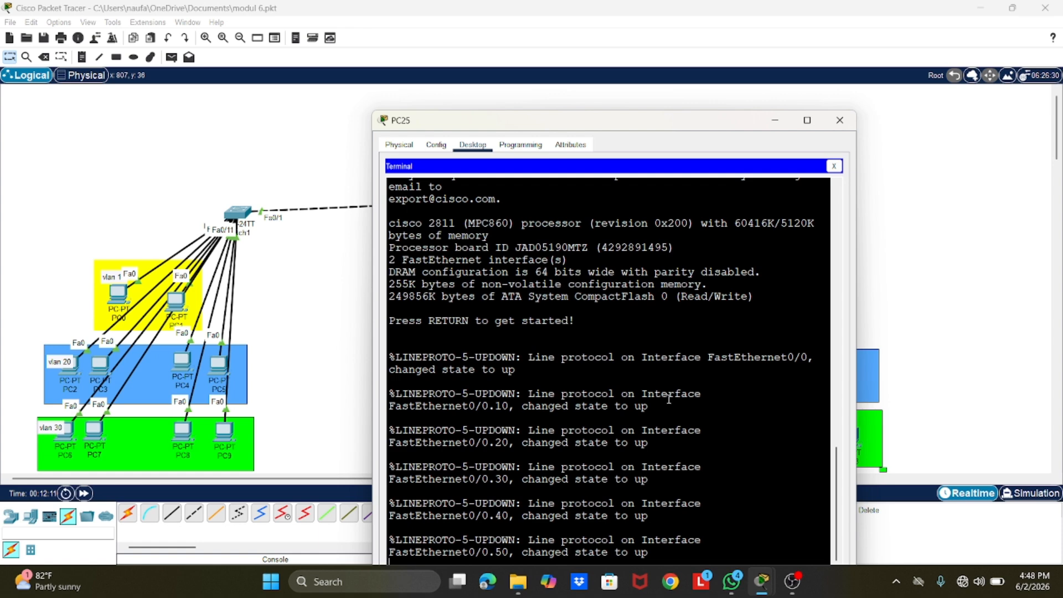
pyautogui.click(777, 122)
pyautogui.scroll(-2, 631, 277)
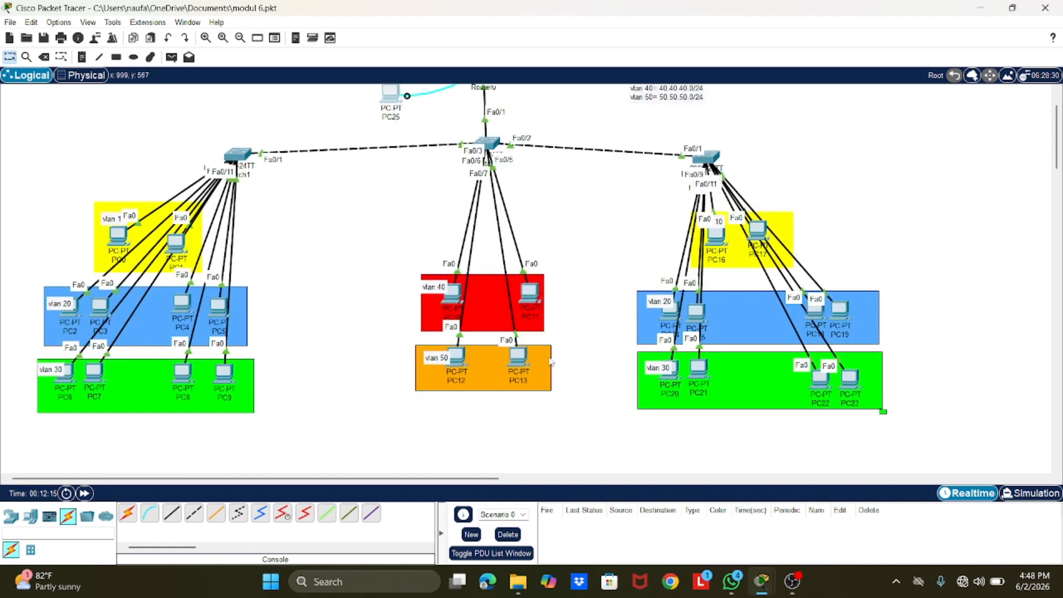
pyautogui.scroll(2, 498, 382)
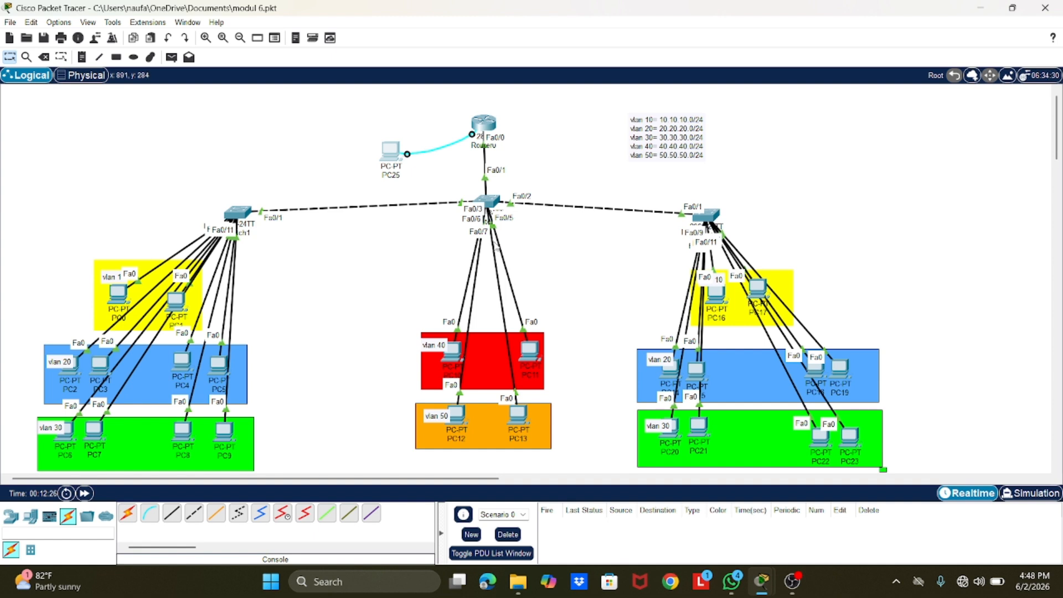
pyautogui.moveTo(490, 206); pyautogui.dragTo(487, 215)
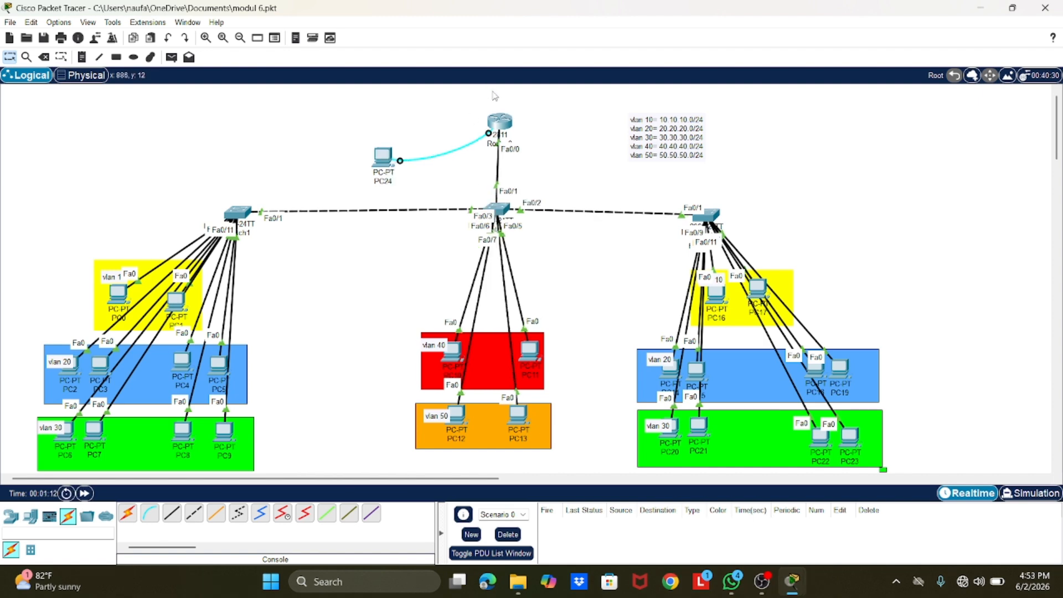
# Step: Open the router's command line interface and enter global configuration mode with ena and conf t
pyautogui.click(499, 122)
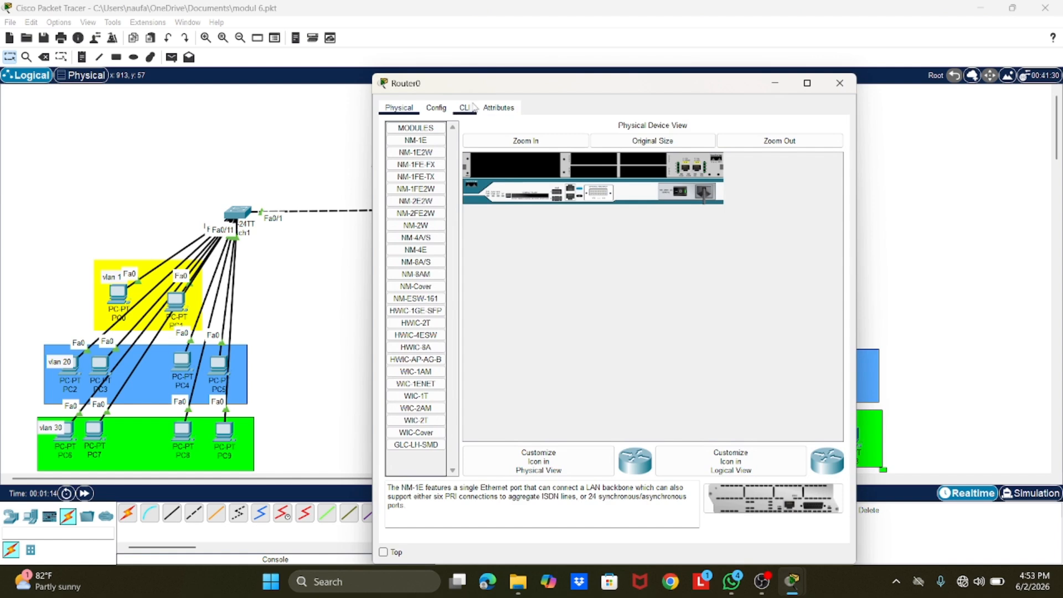
pyautogui.click(471, 108)
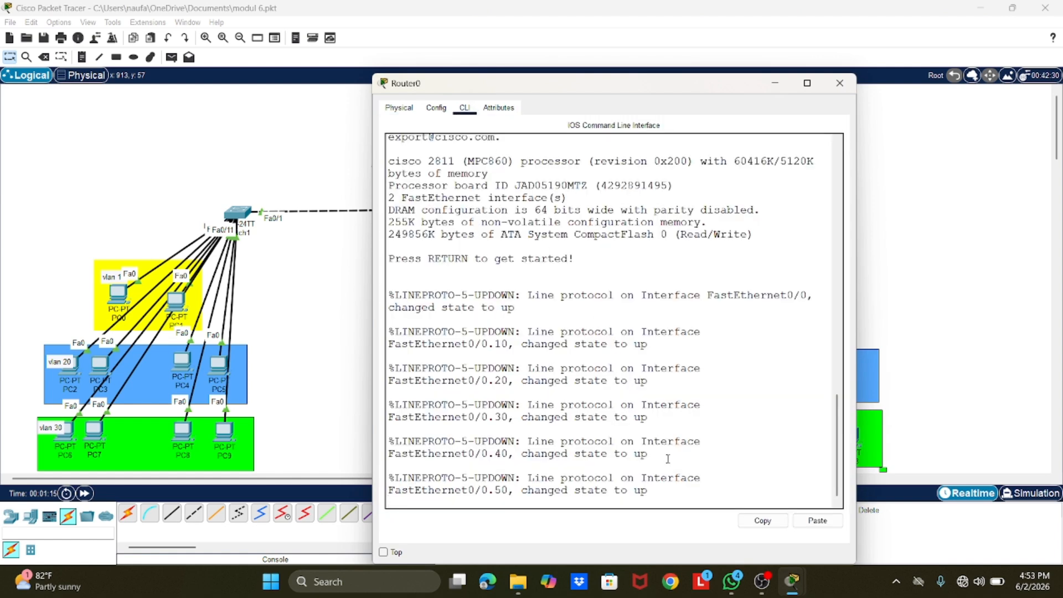
pyautogui.press('Return')
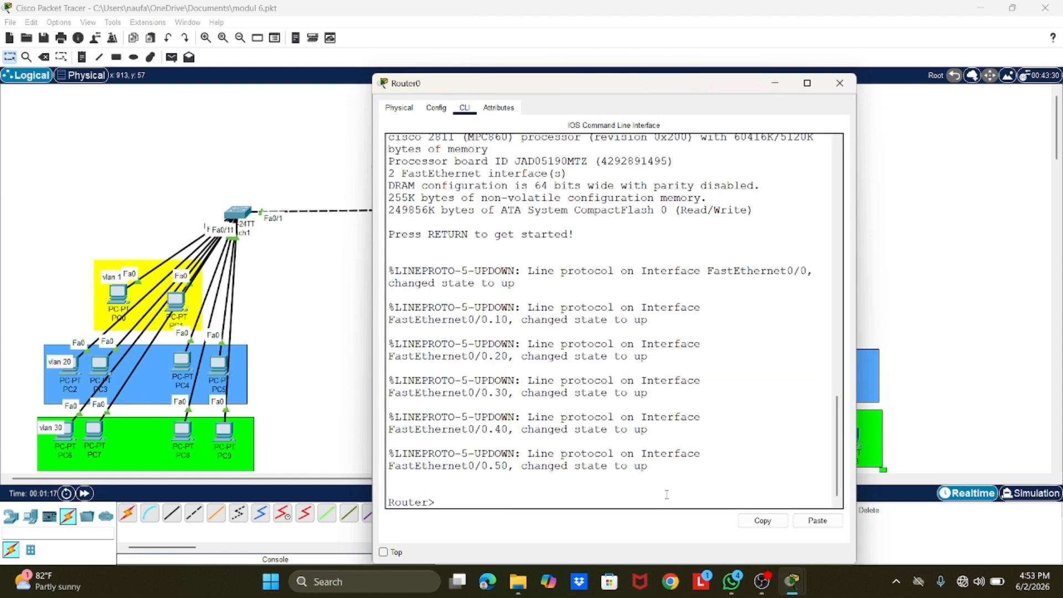
pyautogui.write('ena')
pyautogui.press('Return')
pyautogui.write('conf t')
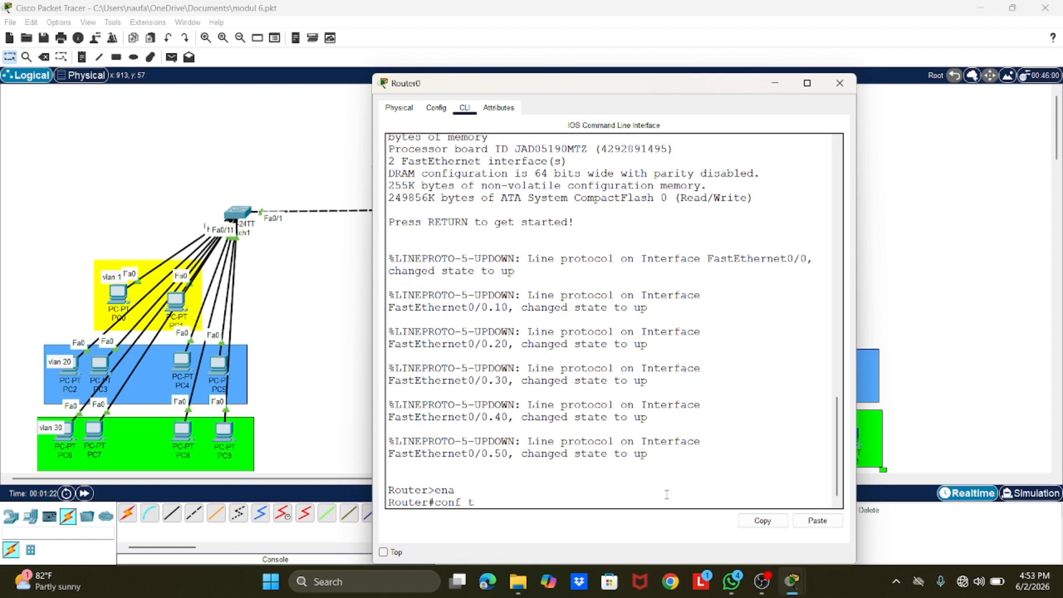
pyautogui.press('Return')
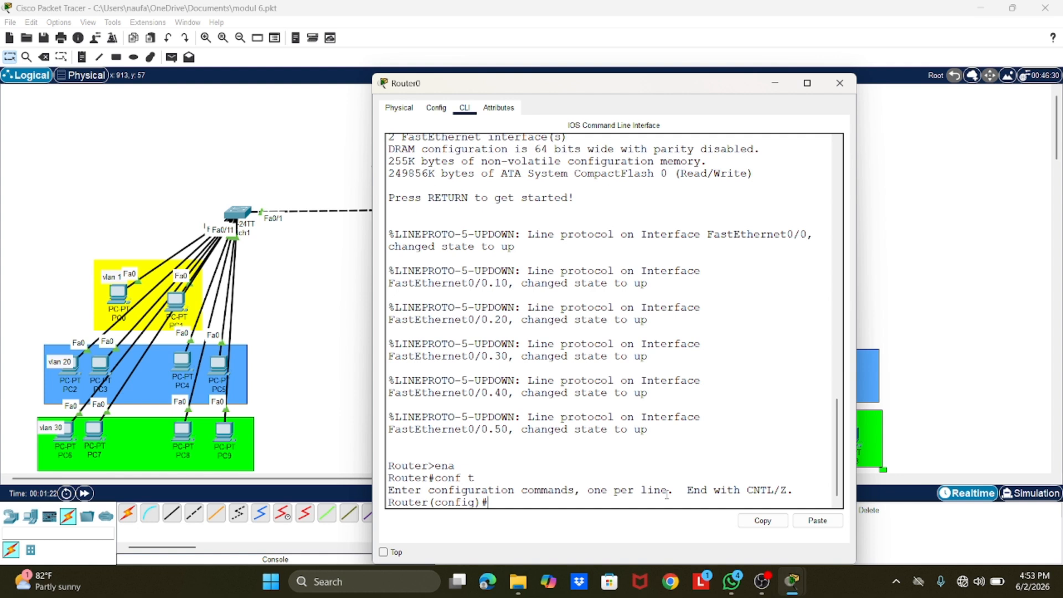
# Step: Try to list the options for the command "line vty o"
pyautogui.write('lin')
pyautogui.write('e ')
pyautogui.write('vty')
pyautogui.write(' 0')
pyautogui.write(' ?')
pyautogui.press('Return')
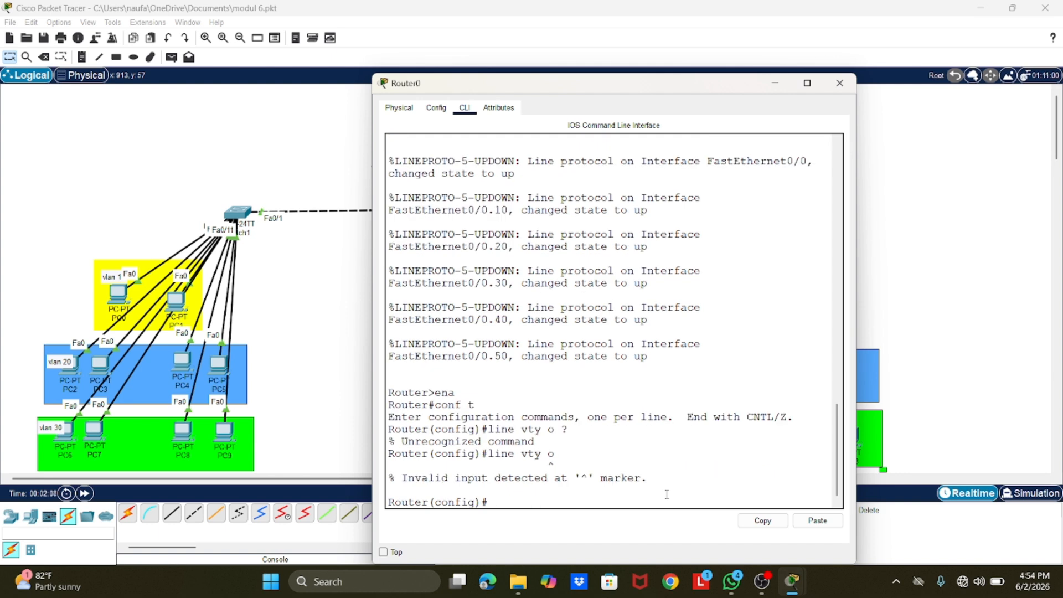
# Step: Query the allowed last line numbers for line vty 0 and enter line configuration with line vty 0 2
pyautogui.write('line')
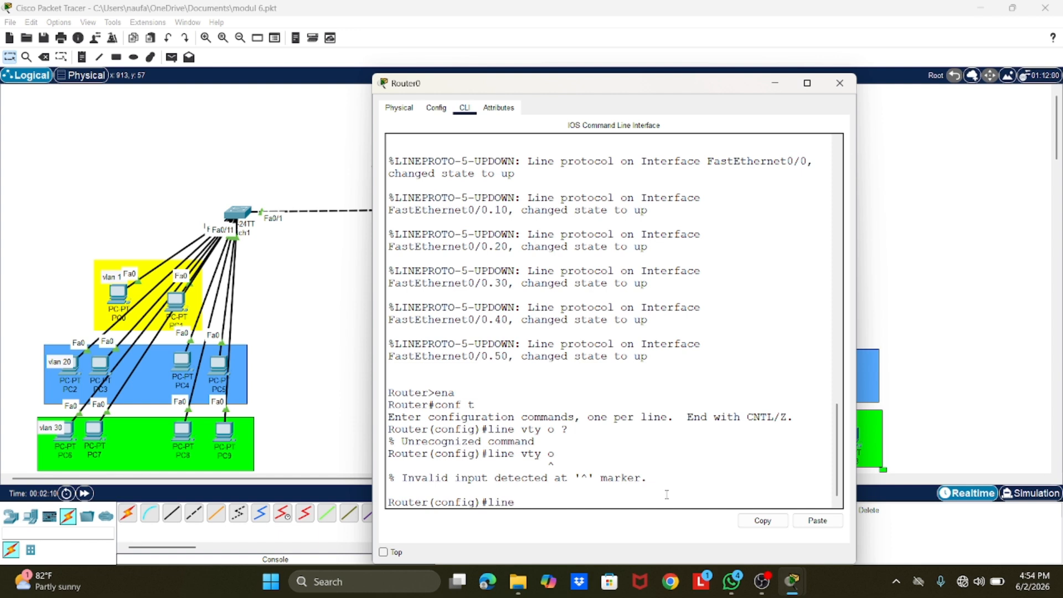
pyautogui.write(' vty 0 ?')
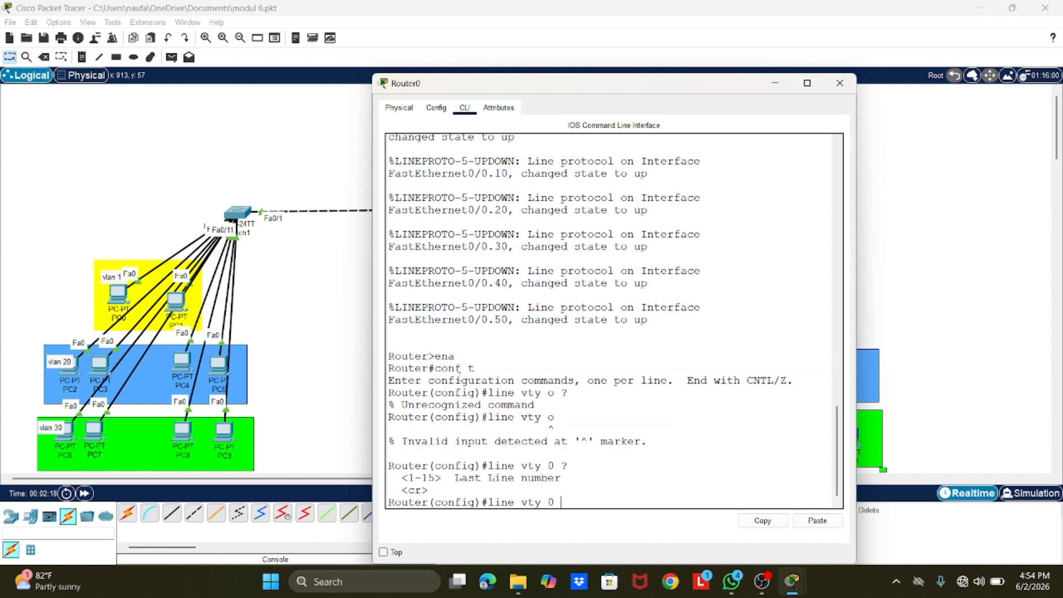
pyautogui.moveTo(402, 477); pyautogui.dragTo(550, 485)
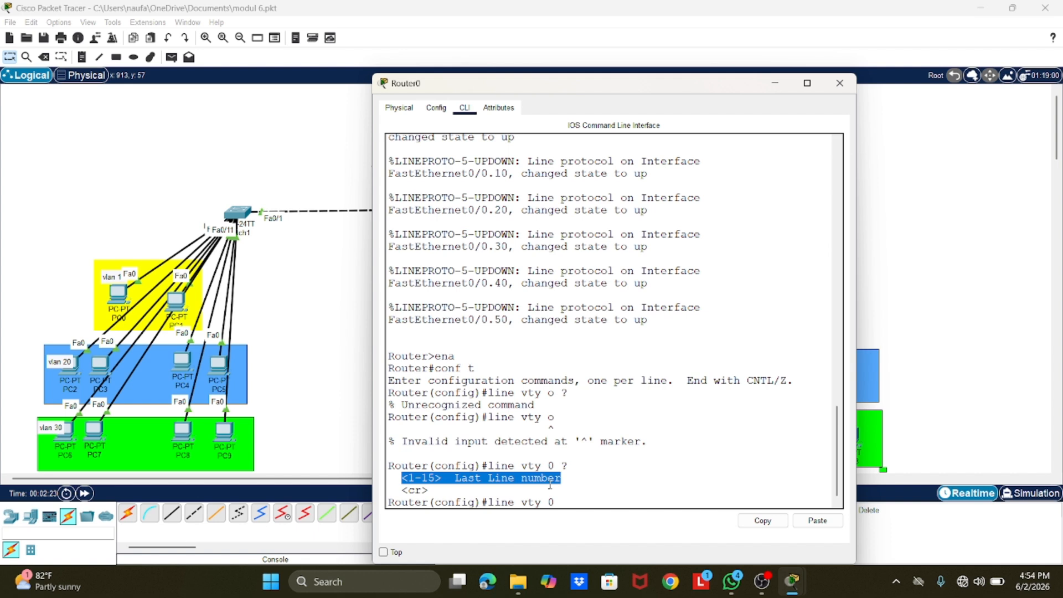
pyautogui.click(564, 502)
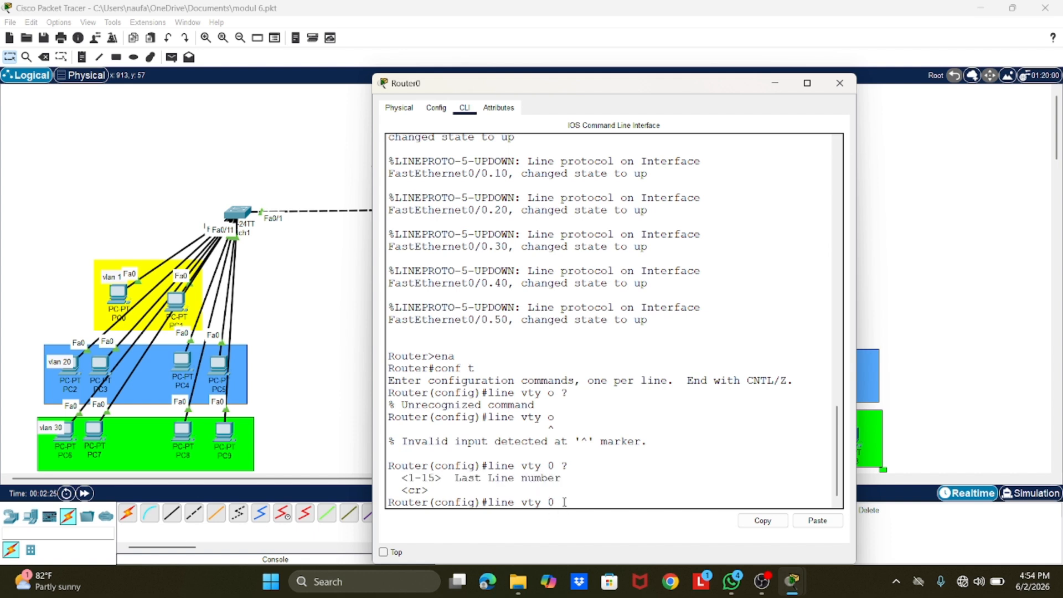
pyautogui.write('2')
pyautogui.press('Return')
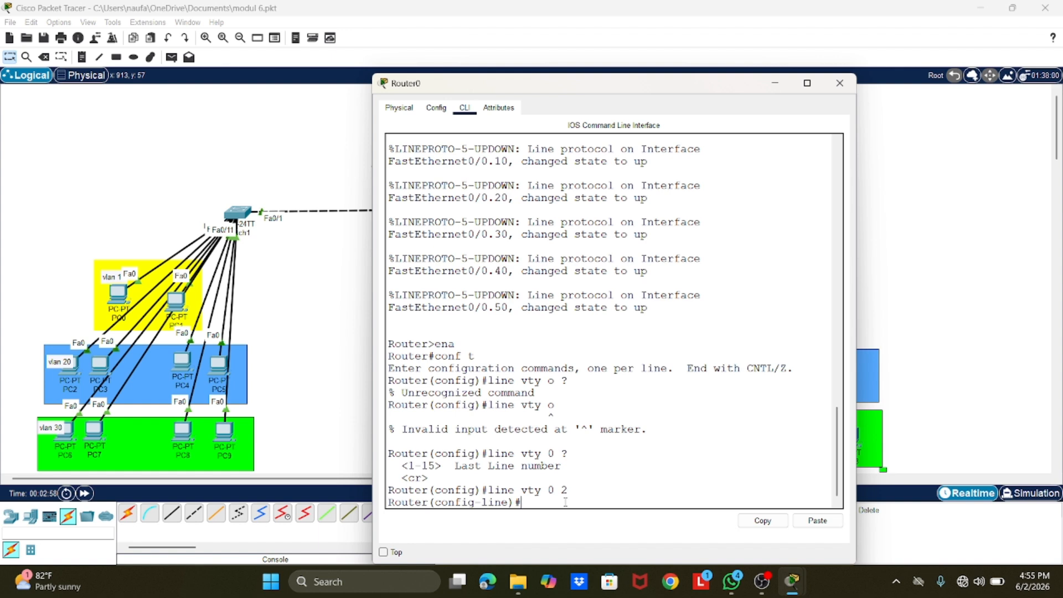
# Step: Set the vty line password and require it with the login command
pyautogui.write('password')
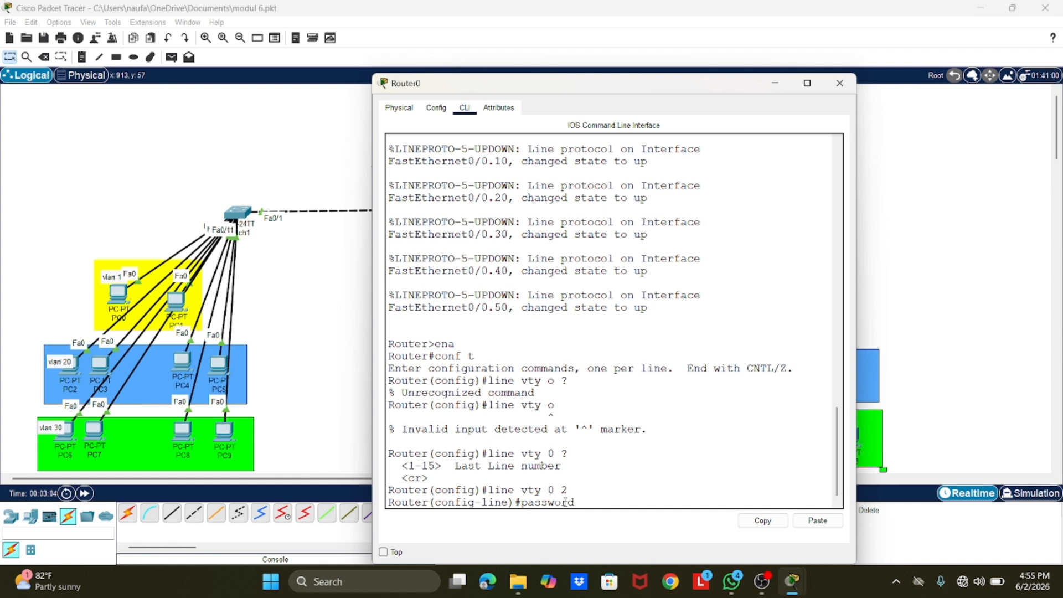
pyautogui.write(' admin')
pyautogui.press('Return')
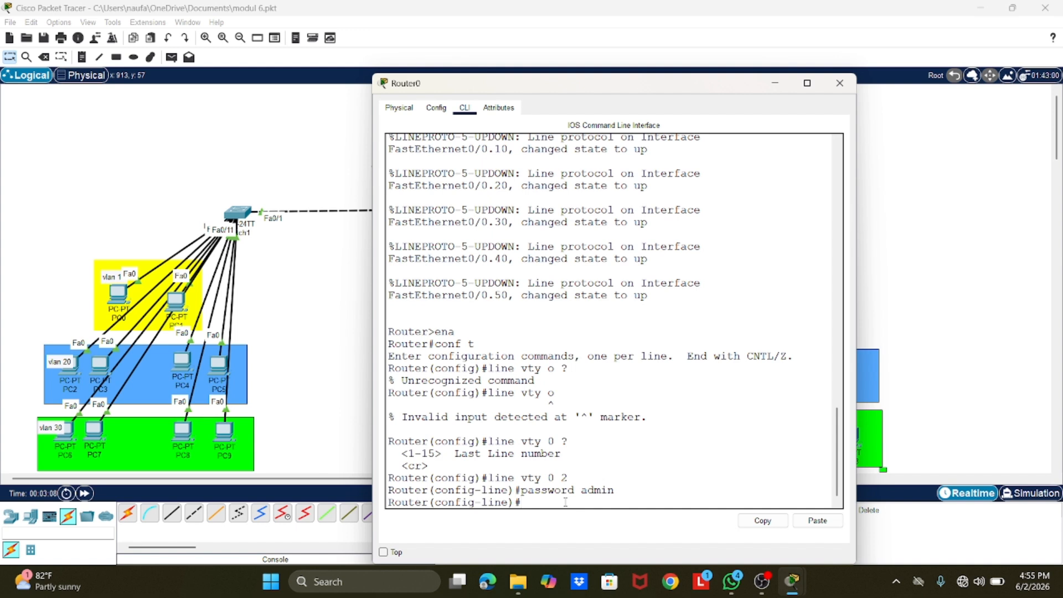
pyautogui.write('login')
pyautogui.press('Return')
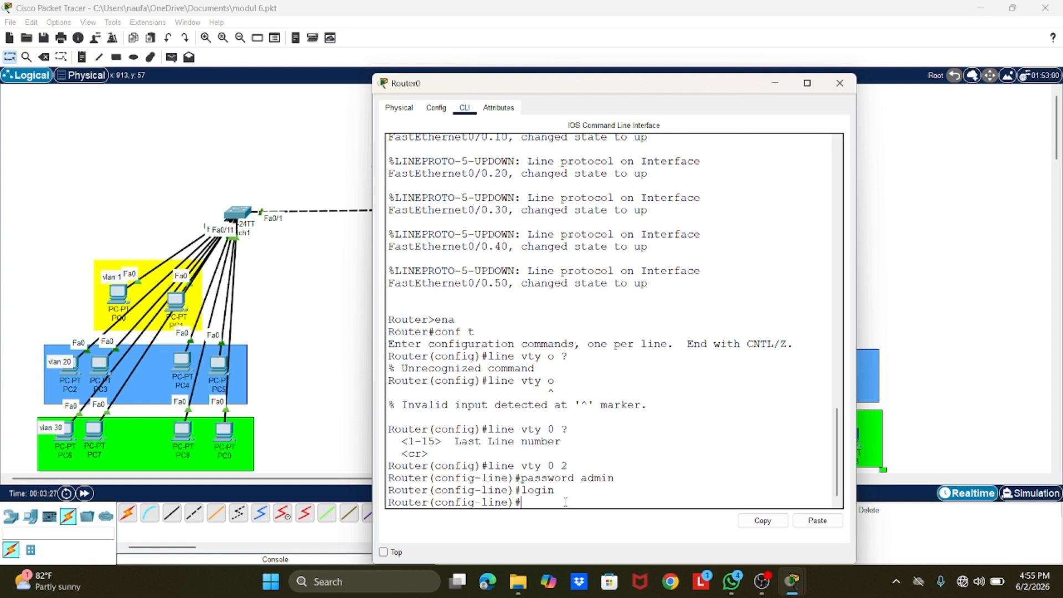
# Step: Allow Telnet on the vty lines with transport input telnet, and close the router window
pyautogui.write('transport input telnet')
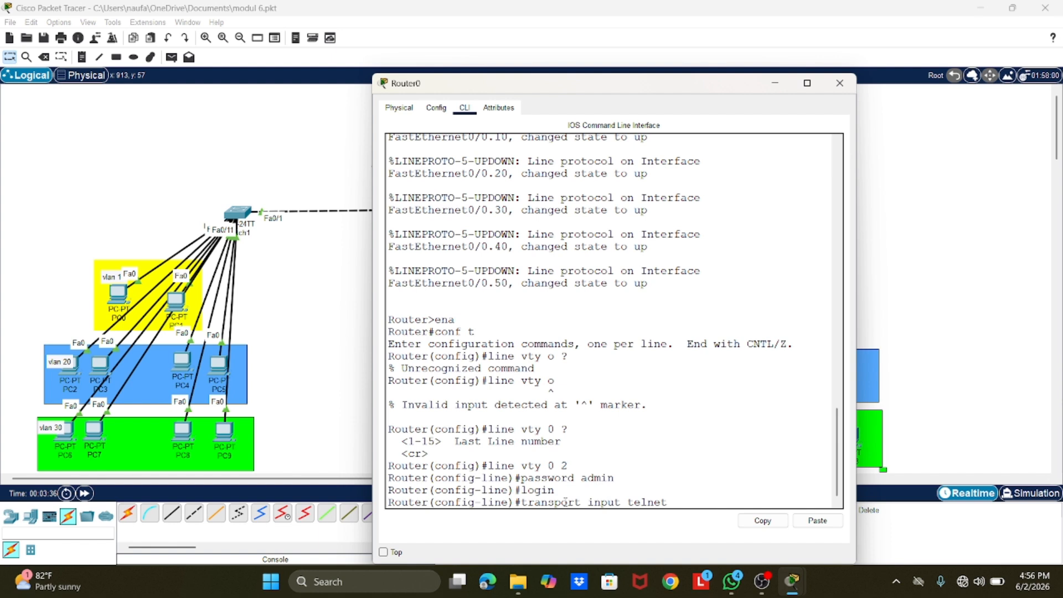
pyautogui.press('Return')
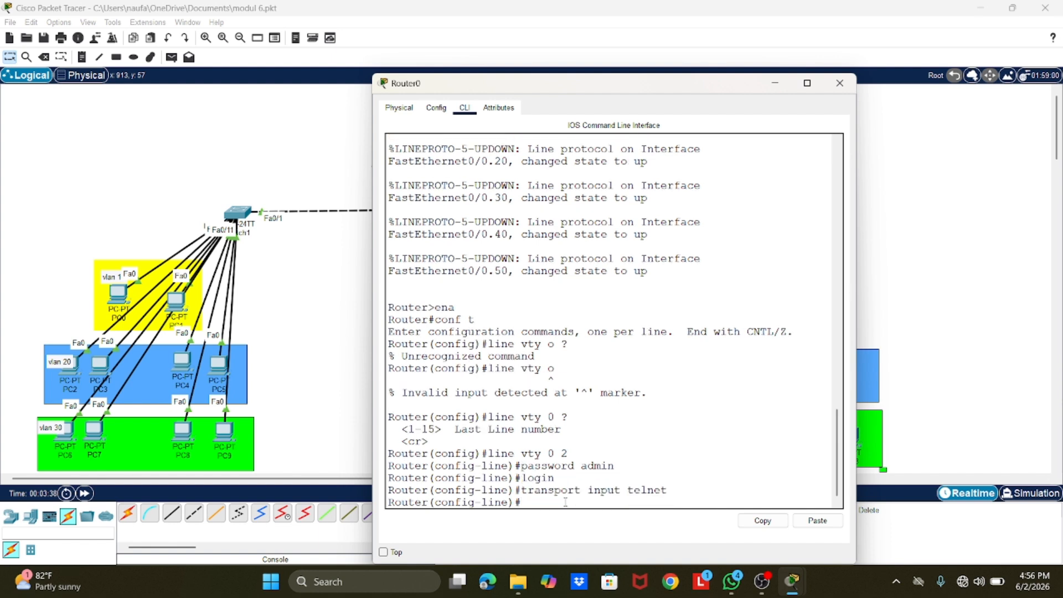
pyautogui.click(839, 83)
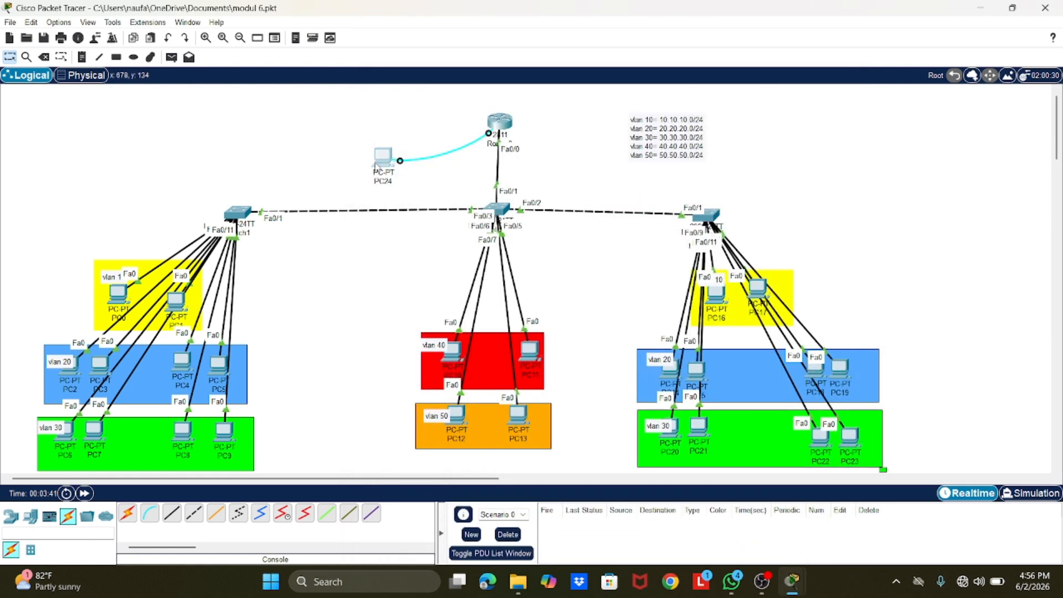
# Step: Open the Telnet / SSH client on PC11 in VLAN 40 and set the connection type to Telnet
pyautogui.click(382, 157)
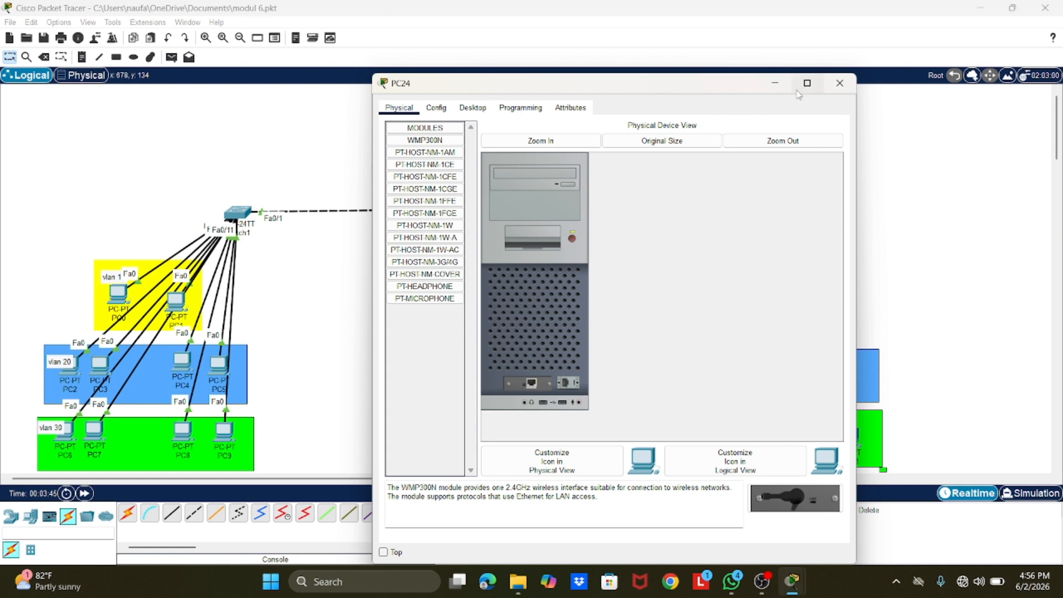
pyautogui.click(773, 84)
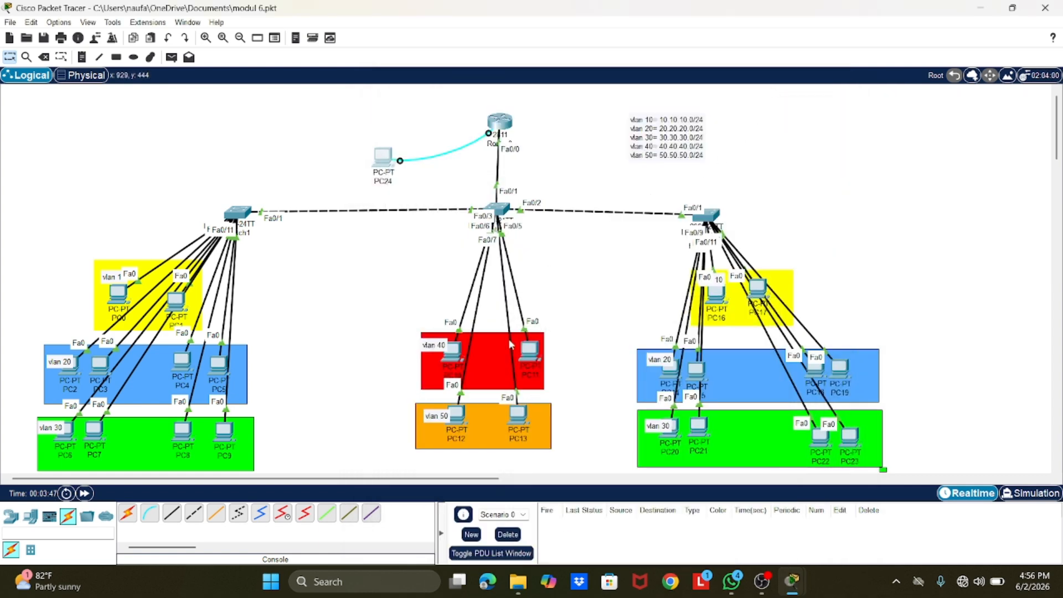
pyautogui.click(535, 356)
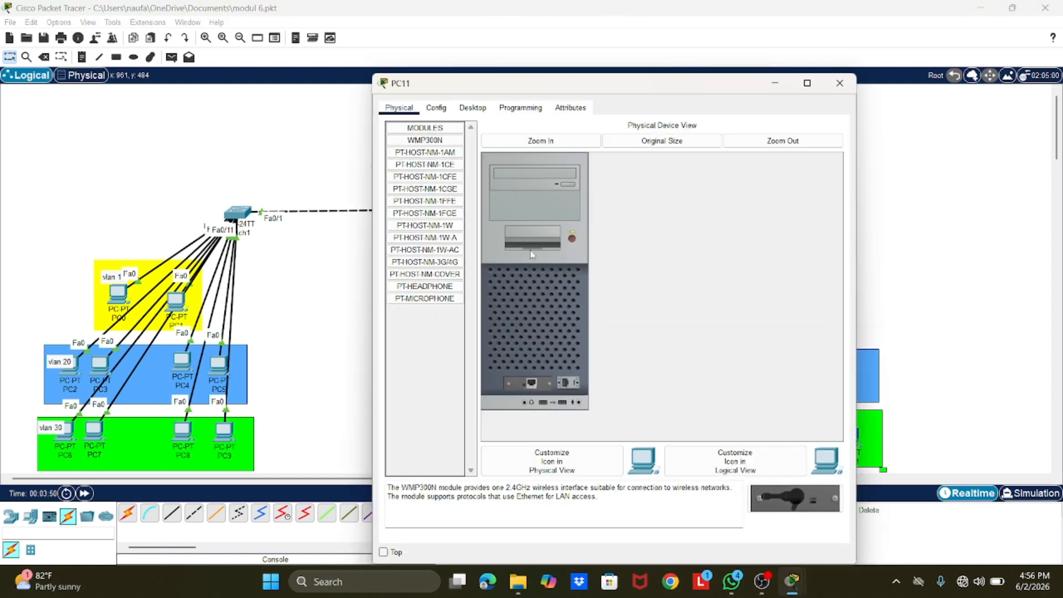
pyautogui.click(477, 113)
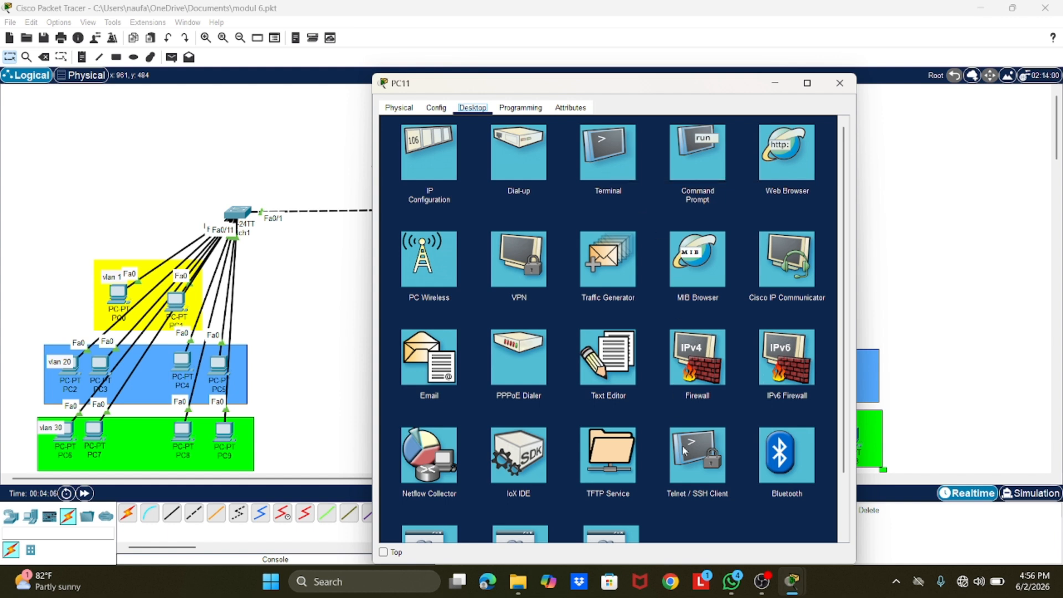
pyautogui.click(709, 467)
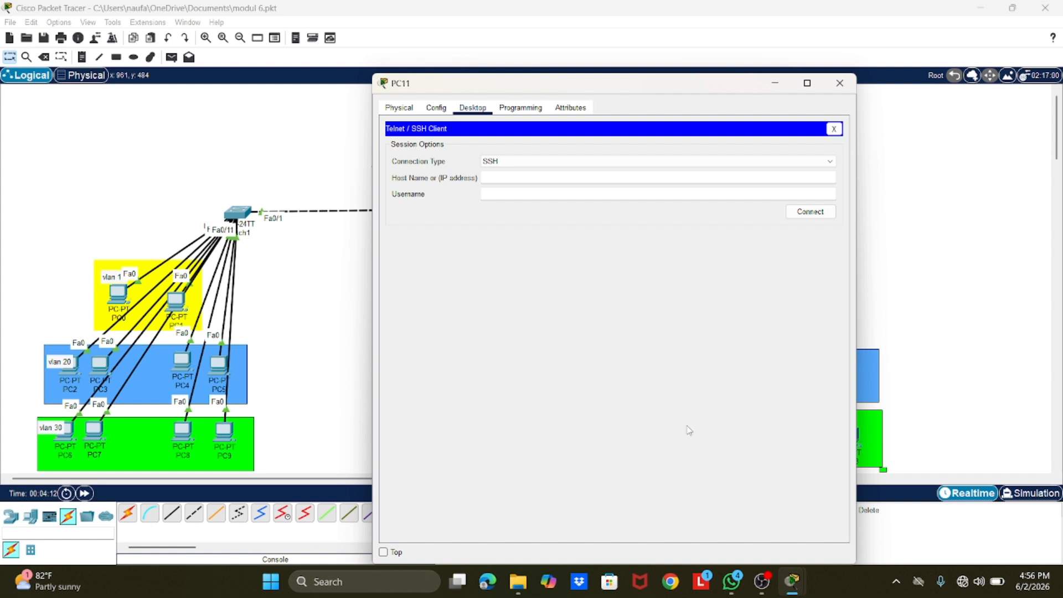
pyautogui.click(536, 161)
pyautogui.click(530, 178)
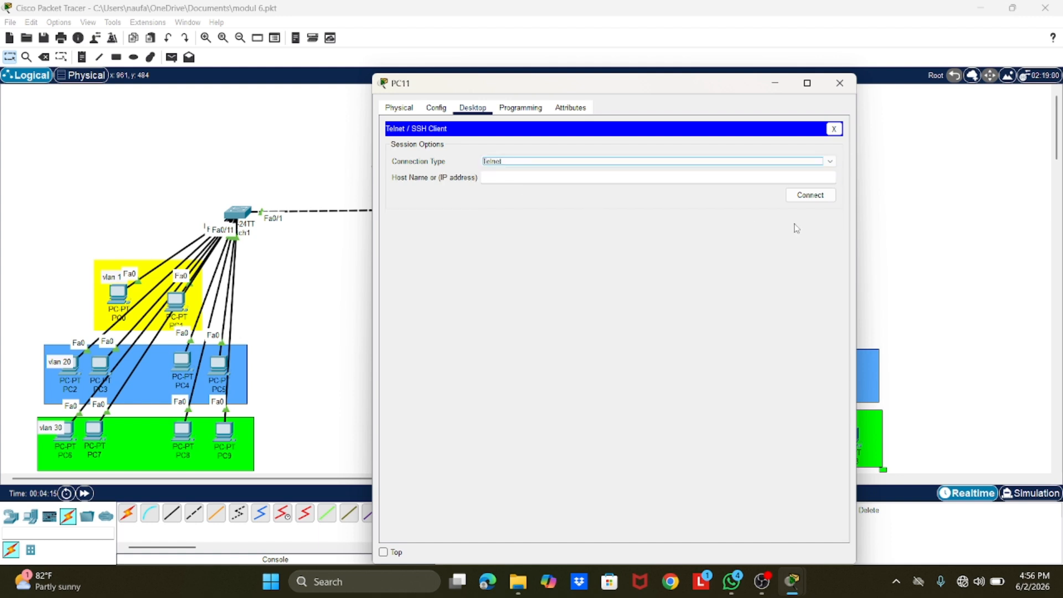
# Step: Enter 10.10.10.1 as the host address and connect to the router
pyautogui.click(560, 176)
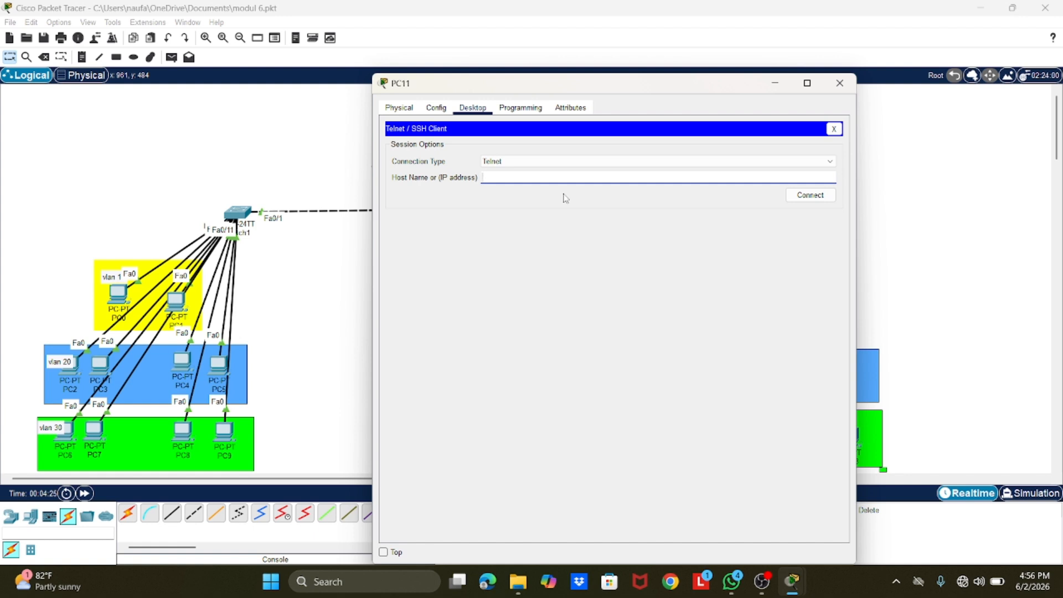
pyautogui.write('10.10.10.01')
pyautogui.press('BackSpace')
pyautogui.press('BackSpace')
pyautogui.write('1')
pyautogui.click(790, 196)
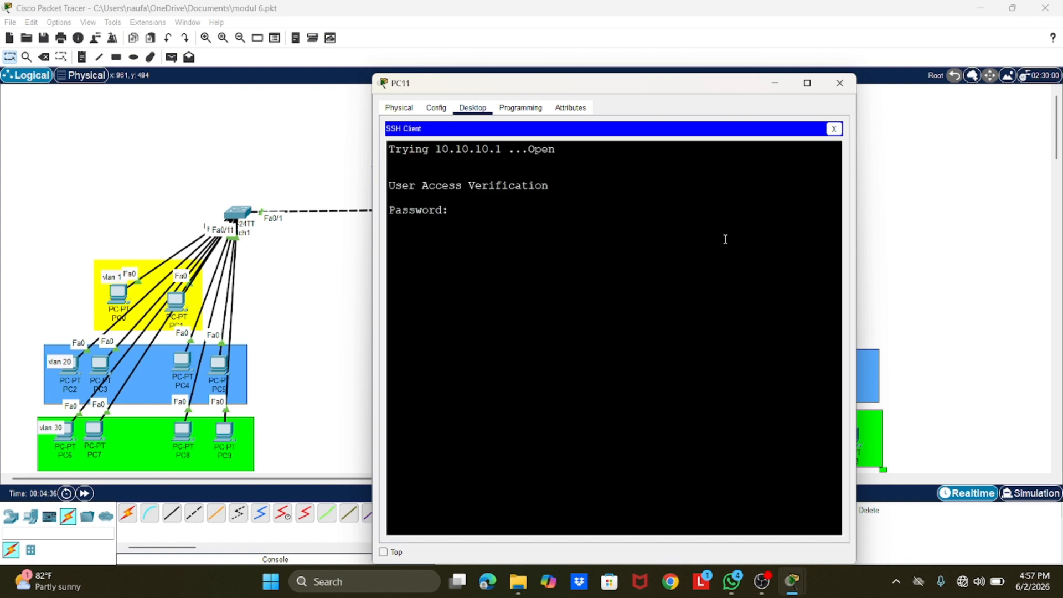
# Step: Log in with the vty line password, try to enter privileged mode with ena, and minimize the PC11 window
pyautogui.press('Return')
pyautogui.write('ena')
pyautogui.press('Return')
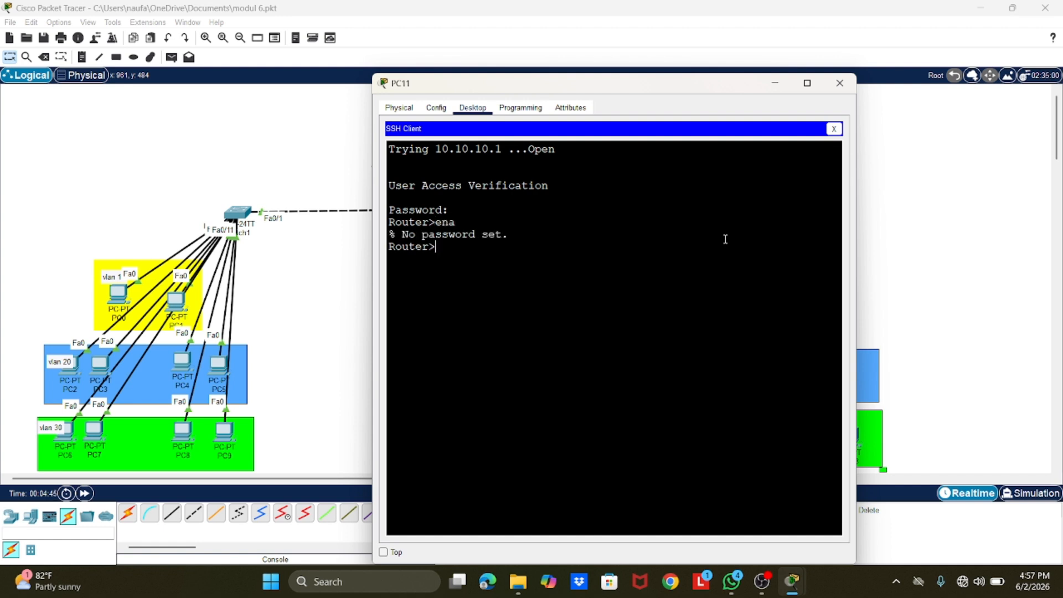
pyautogui.write('conf')
pyautogui.press('BackSpace')
pyautogui.press('BackSpace')
pyautogui.press('BackSpace')
pyautogui.press('BackSpace')
pyautogui.press('BackSpace')
pyautogui.click(774, 84)
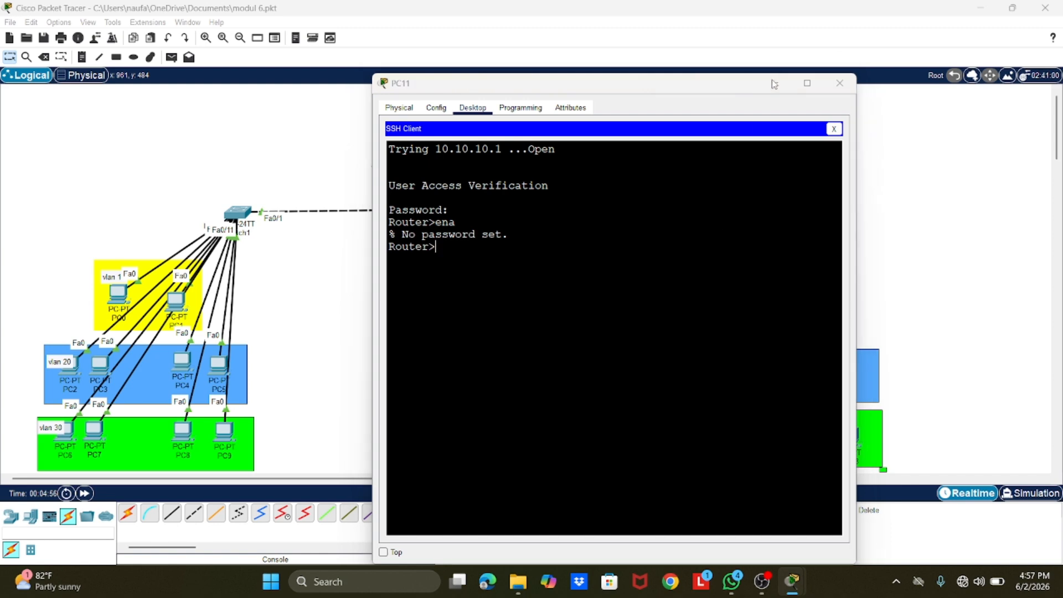
# Step: Set the privileged-mode password on Router0 with the enable secret command, and minimize its window
pyautogui.click(520, 128)
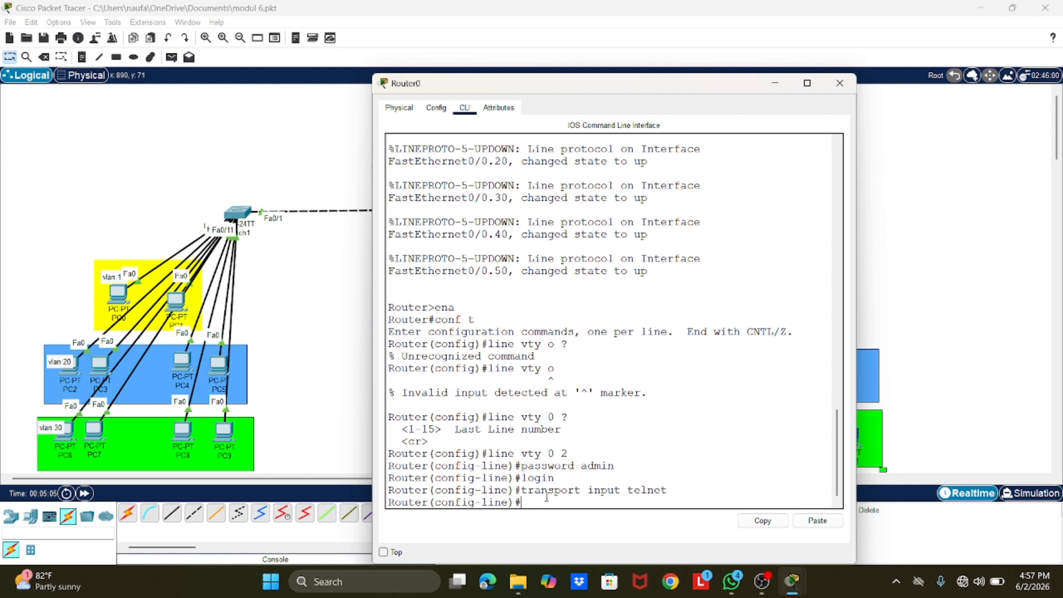
pyautogui.write('enable secre')
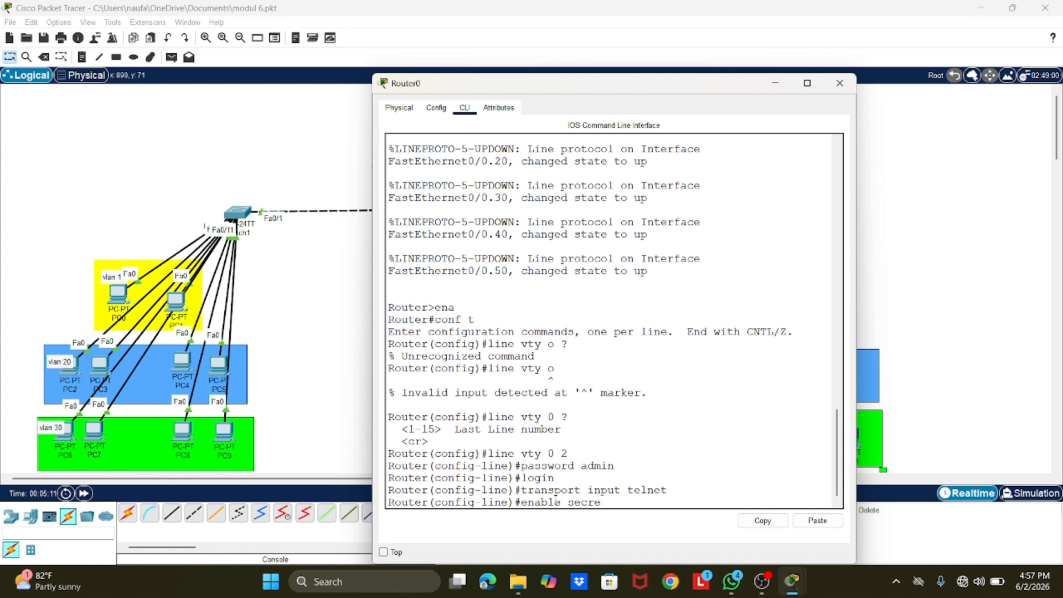
pyautogui.write('t pasundan')
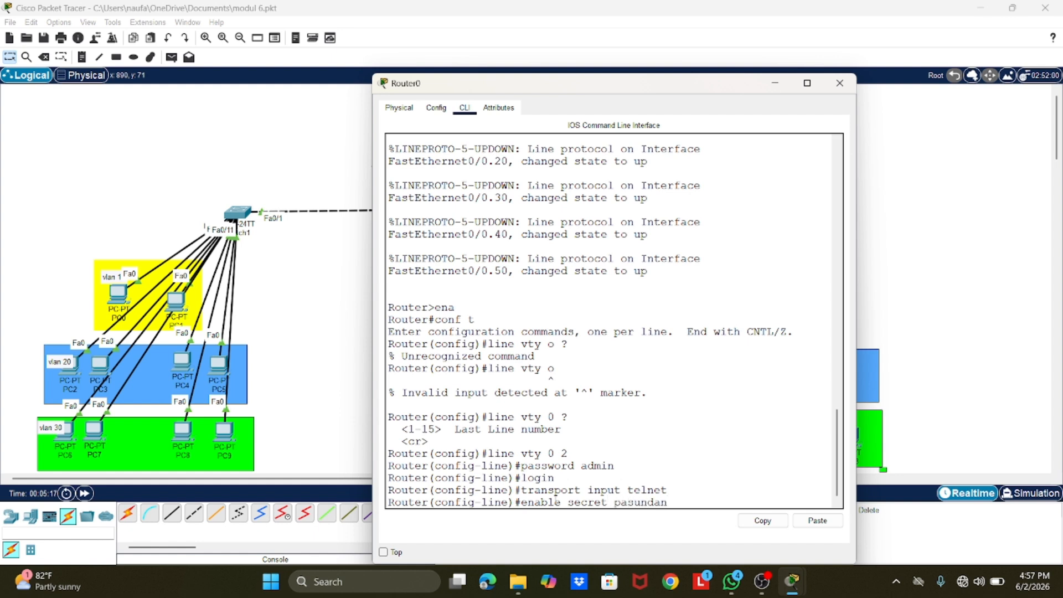
pyautogui.press('Return')
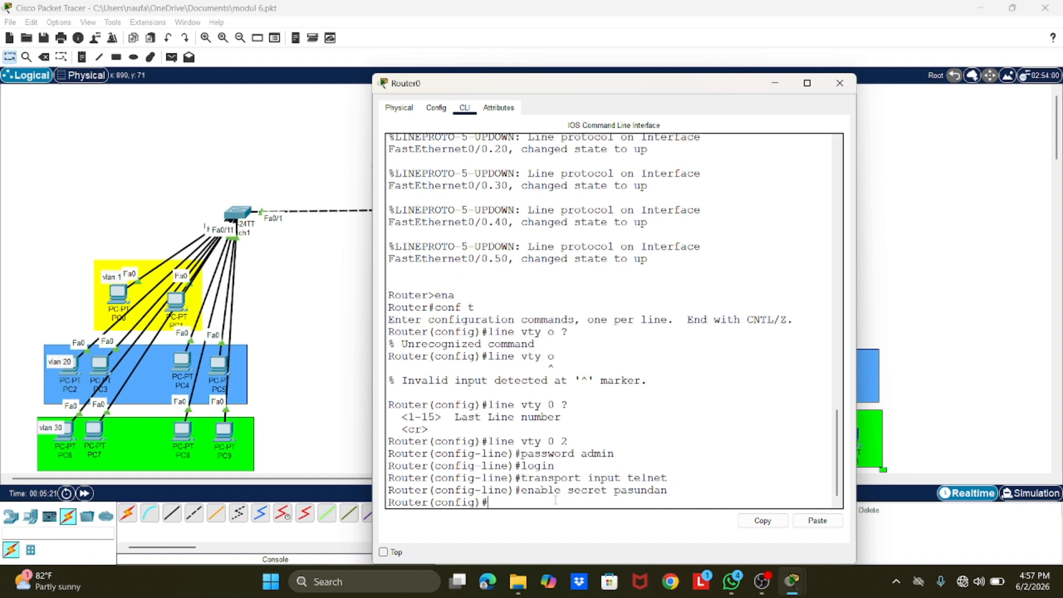
pyautogui.click(775, 83)
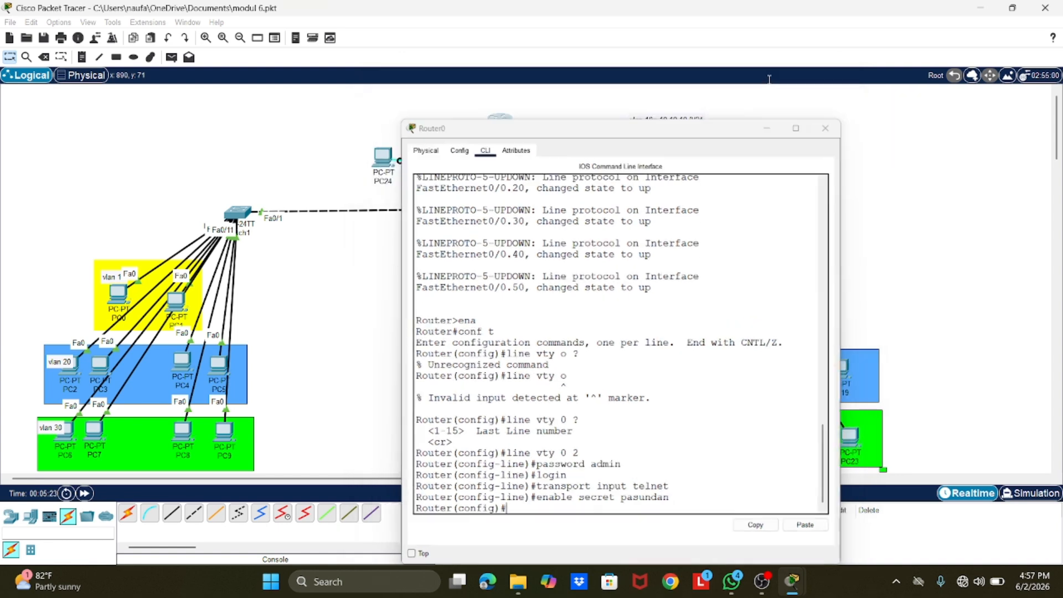
# Step: Return to PC11 and close its window with the existing Telnet session
pyautogui.click(531, 350)
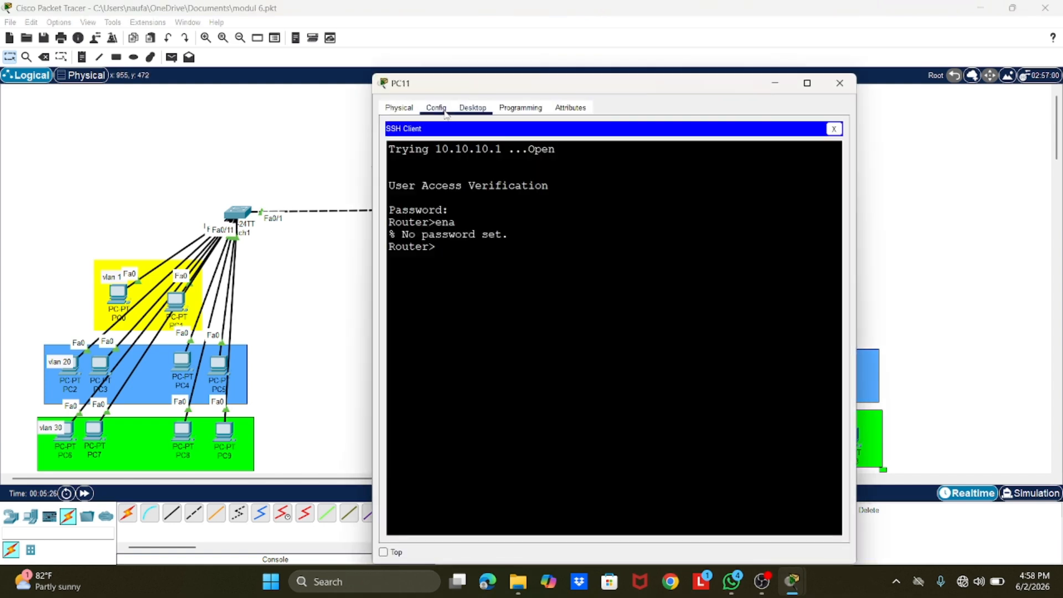
pyautogui.click(445, 109)
pyautogui.click(460, 109)
pyautogui.click(839, 83)
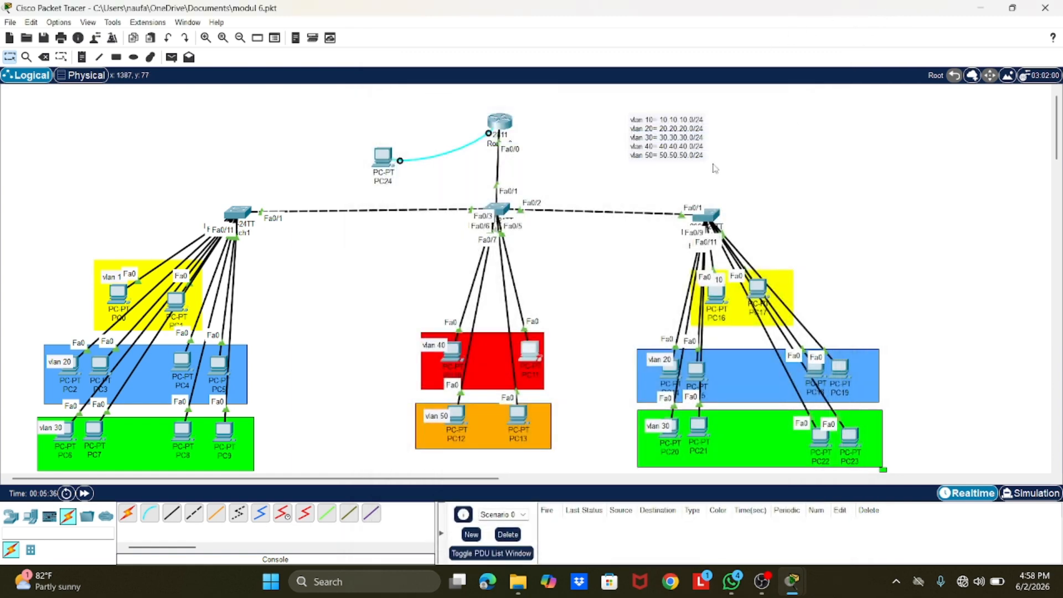
# Step: Start a new Telnet connection from PC11 to the router at 20.20.20.1
pyautogui.click(532, 357)
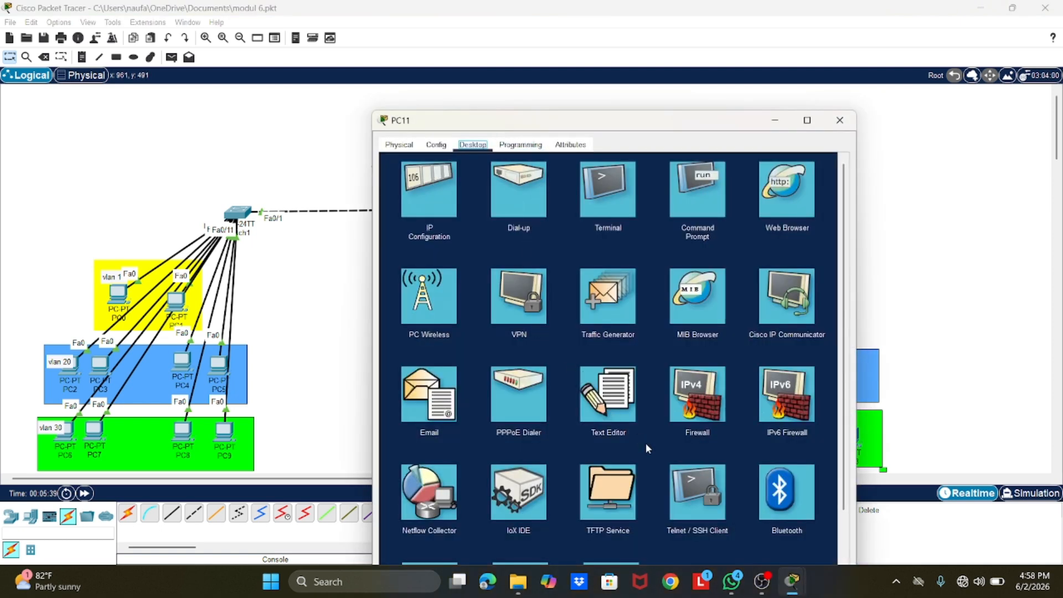
pyautogui.click(680, 494)
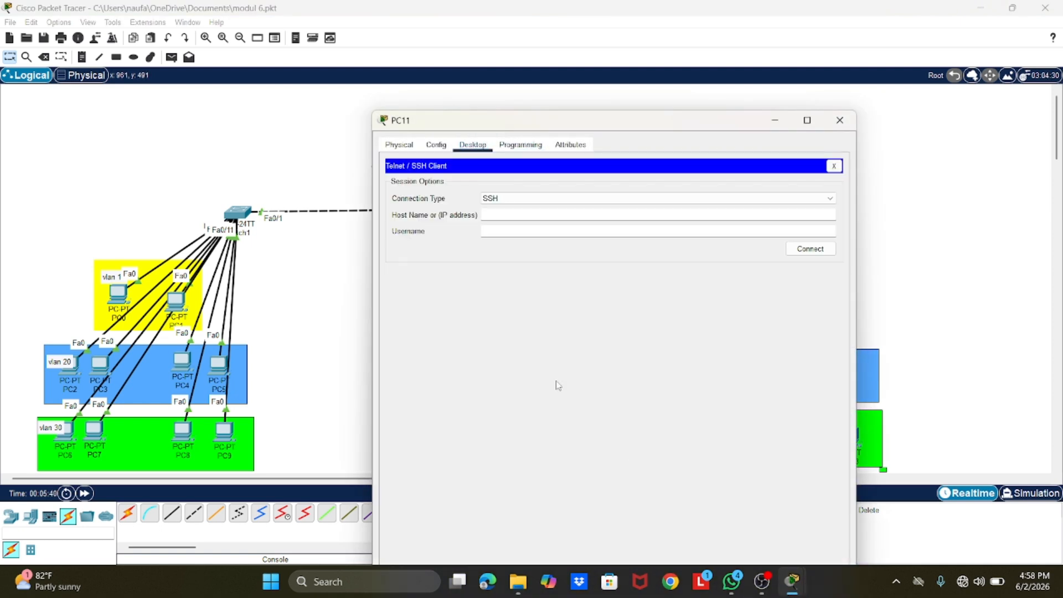
pyautogui.click(526, 199)
pyautogui.click(514, 218)
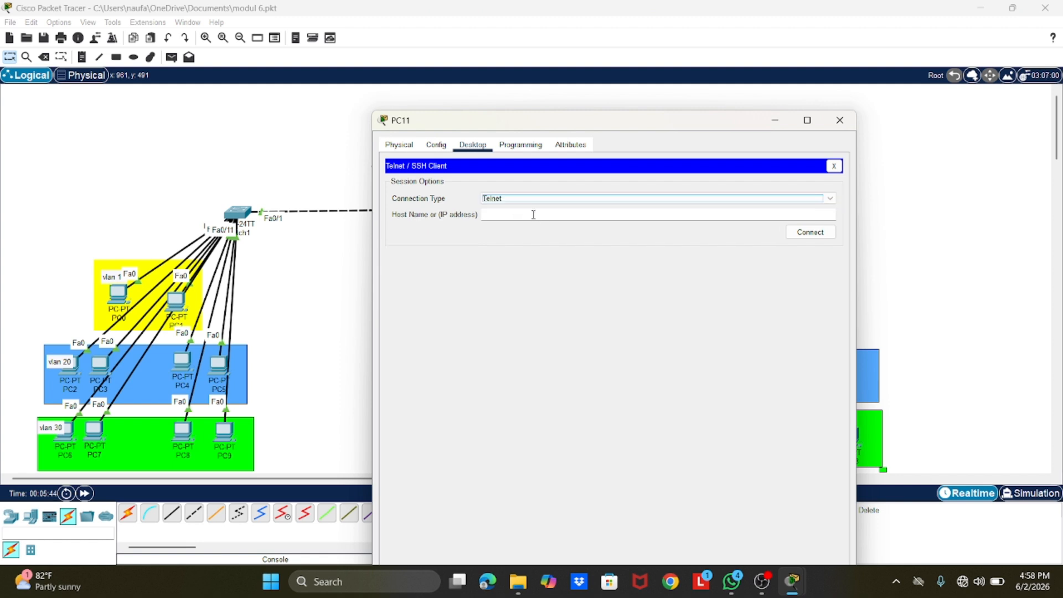
pyautogui.click(532, 214)
pyautogui.write('20.2')
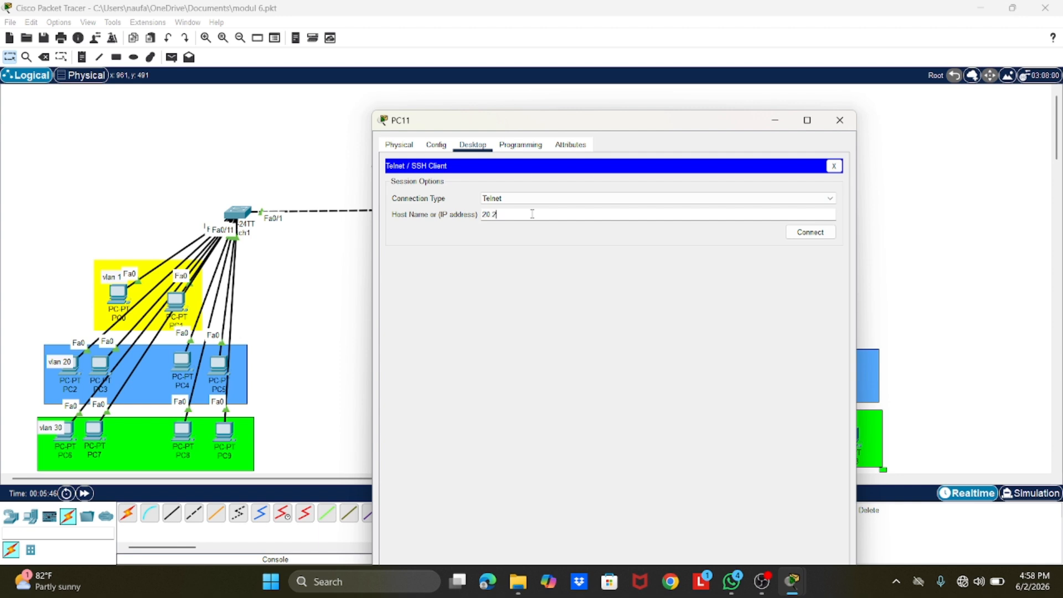
pyautogui.write('0.020.1')
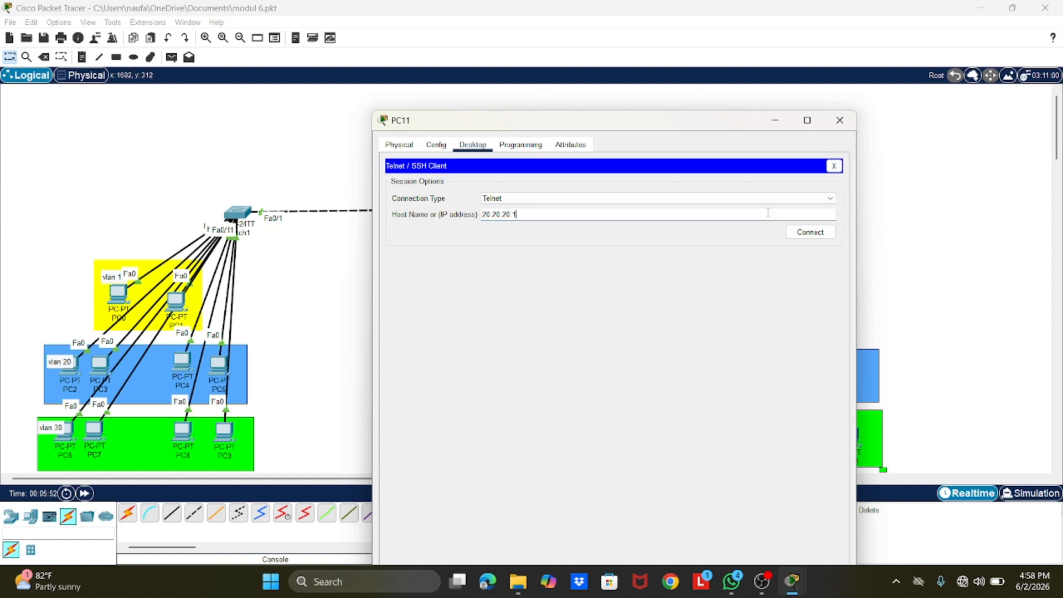
pyautogui.click(797, 236)
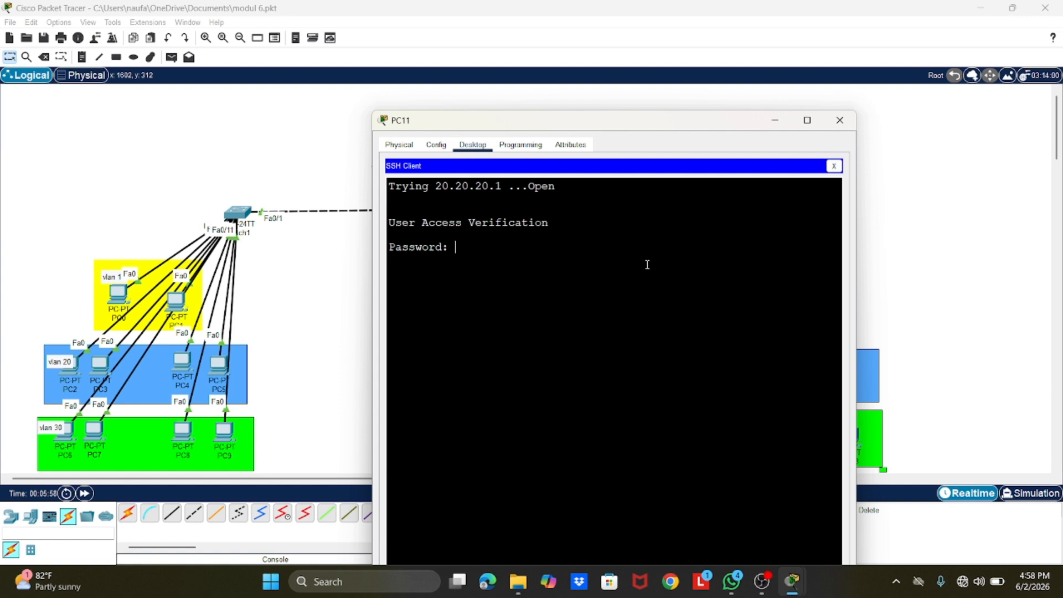
# Step: Log in with the vty password, enter privileged mode with the enable secret, and start global configuration with conf t
pyautogui.press('Return')
pyautogui.write('enab')
pyautogui.press('Return')
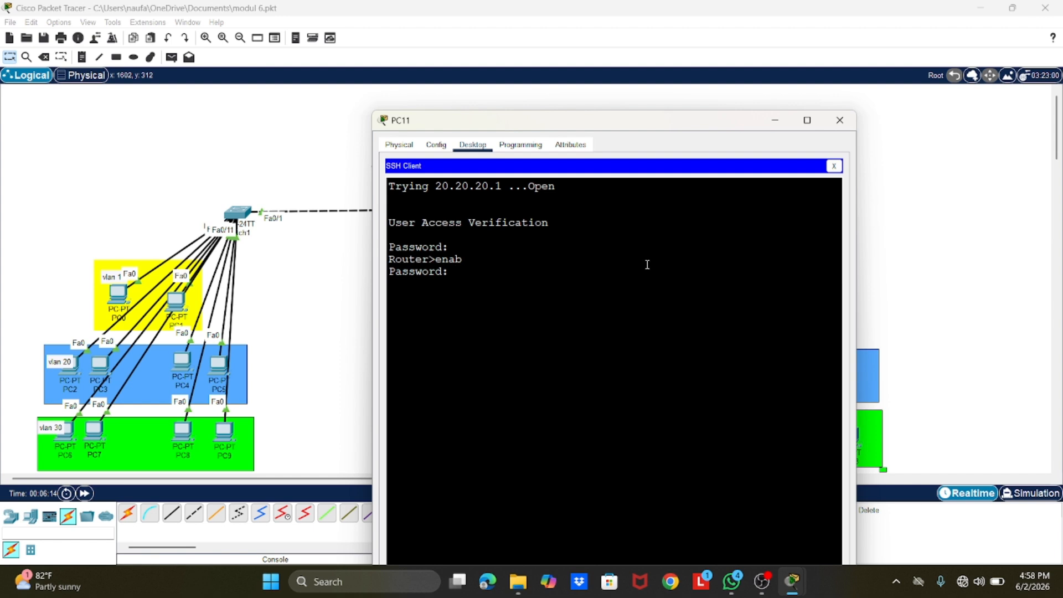
pyautogui.press('Return')
pyautogui.write('conf t')
pyautogui.press('Return')
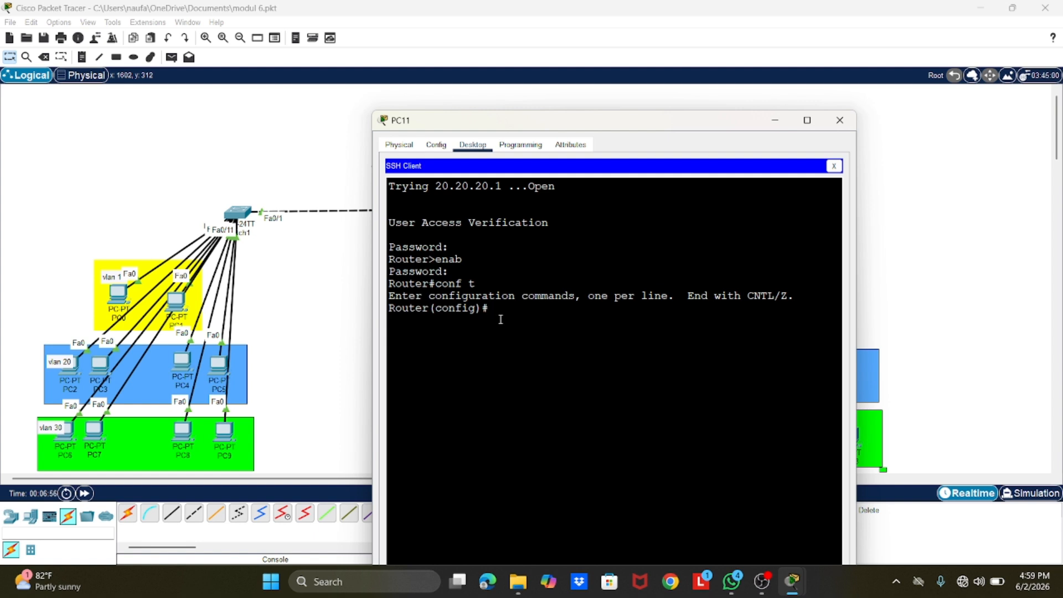
pyautogui.click(781, 122)
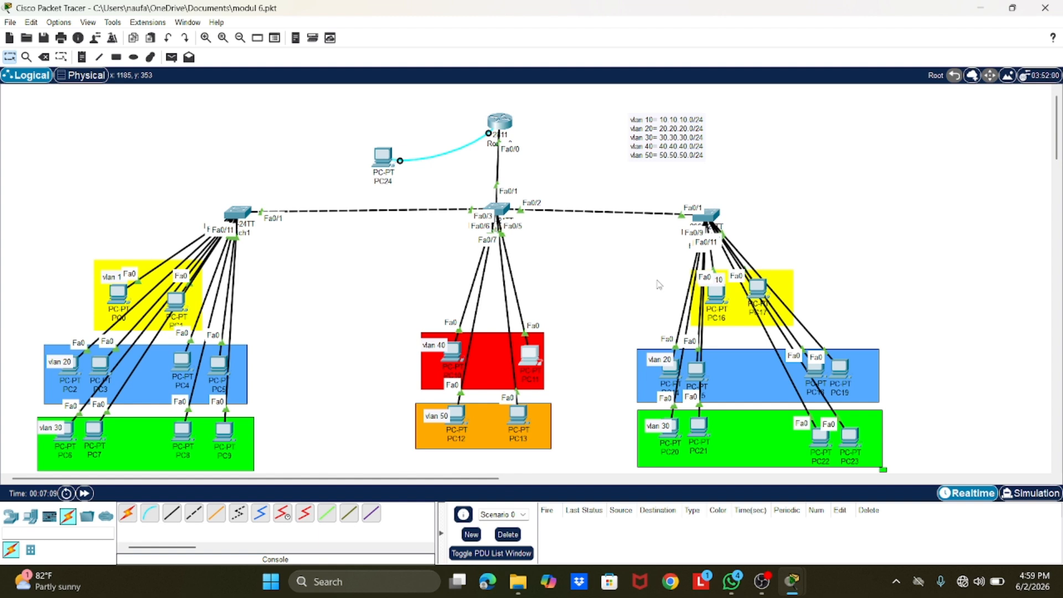
# Step: On Router0's own command line, enter privileged mode with the enable secret and start global configuration with conf t
pyautogui.click(500, 122)
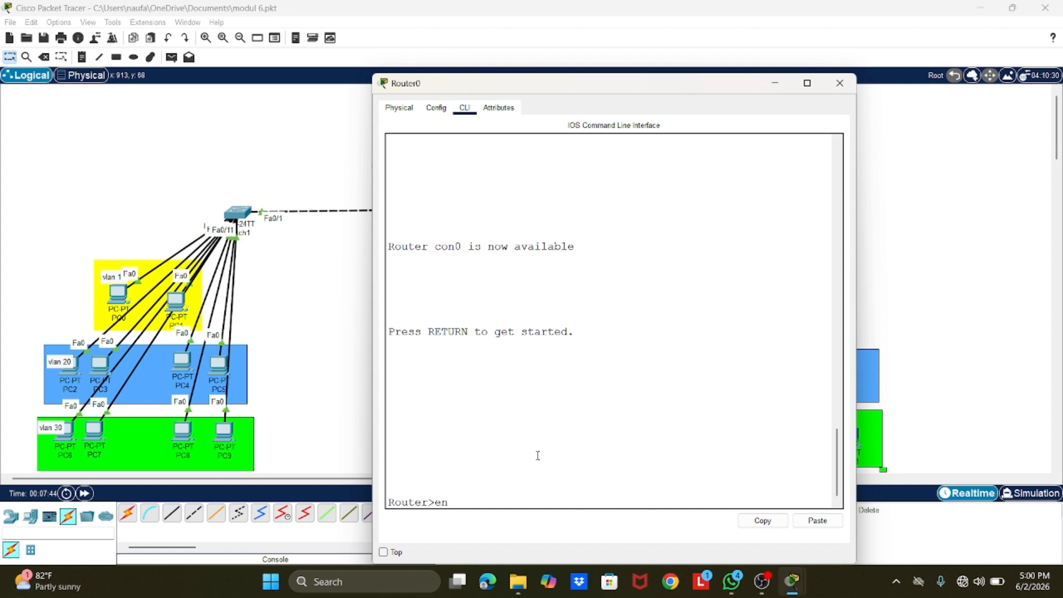
pyautogui.press('Return')
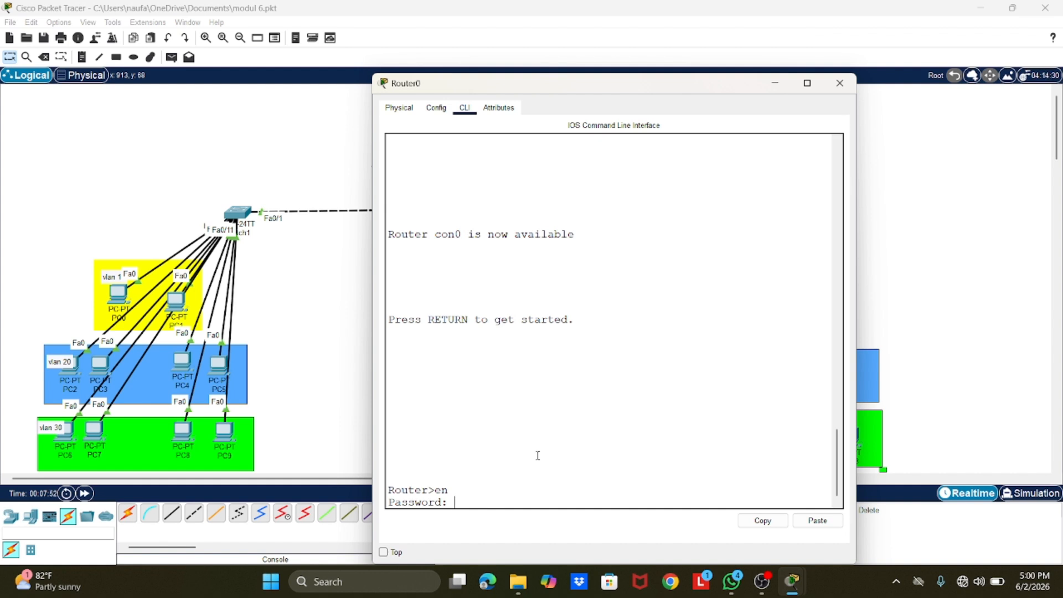
pyautogui.press('Return')
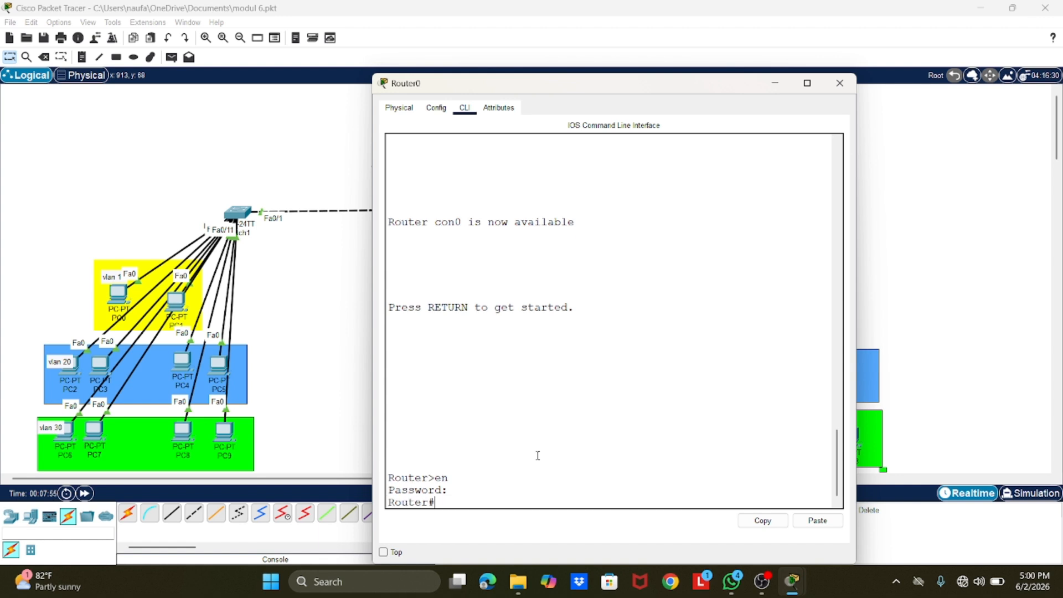
pyautogui.write('conf t')
pyautogui.press('Return')
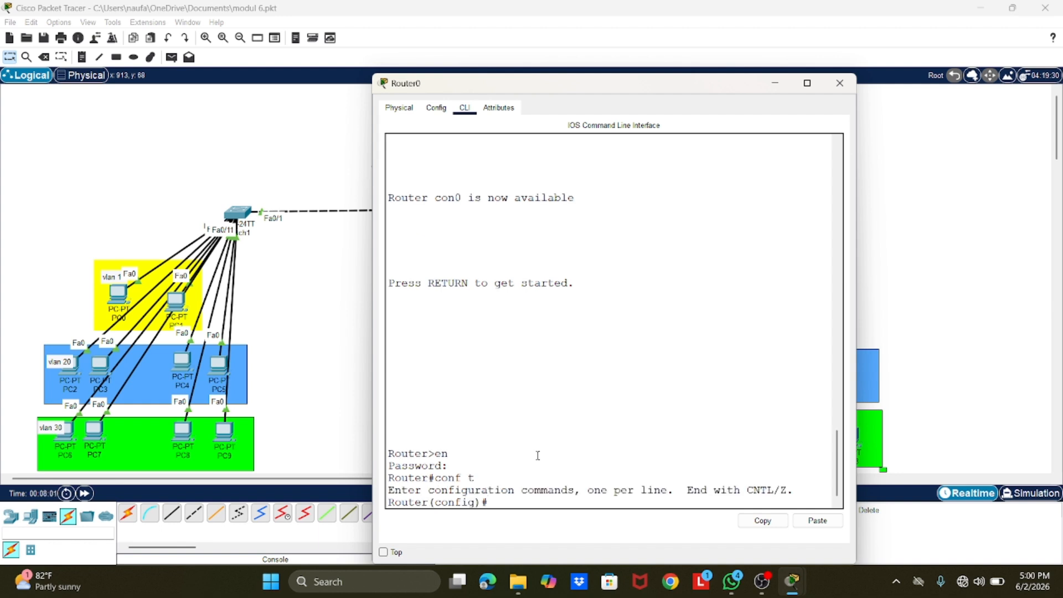
# Step: Create the local user admin1 with an account password using the username command
pyautogui.write('username admin1 p')
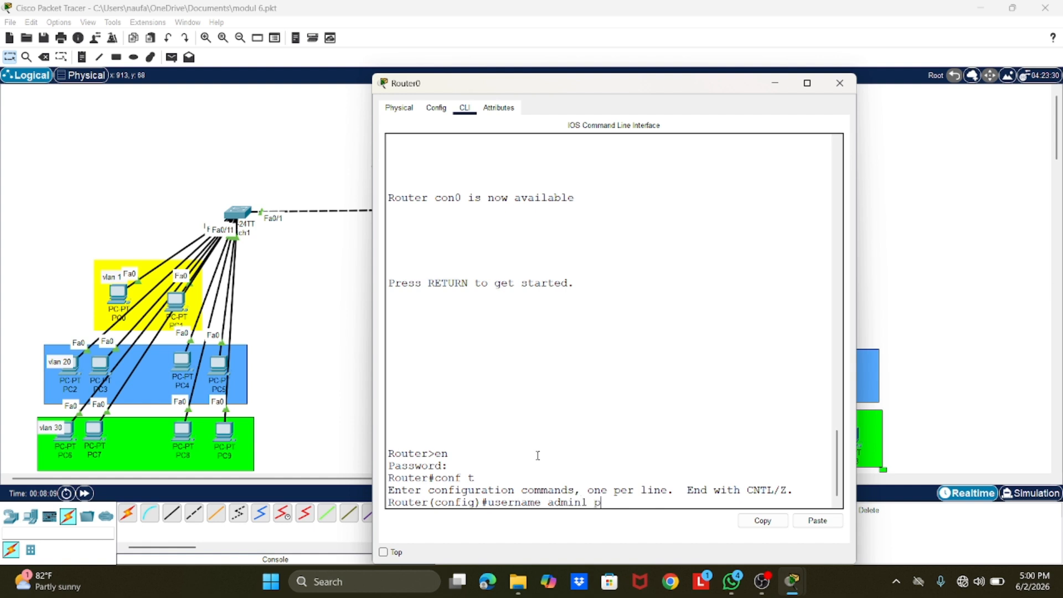
pyautogui.write('assword admin12')
pyautogui.press('BackSpace')
pyautogui.press('Return')
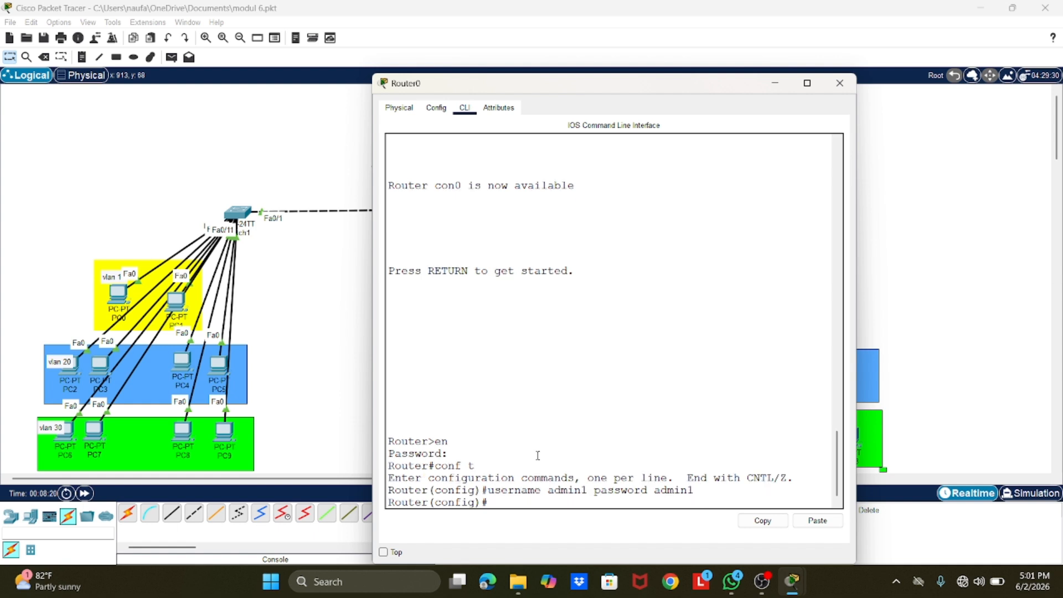
# Step: Enter line vty 0 2 and require local user authentication on those lines with login local
pyautogui.write('line vty 0 2')
pyautogui.press('Return')
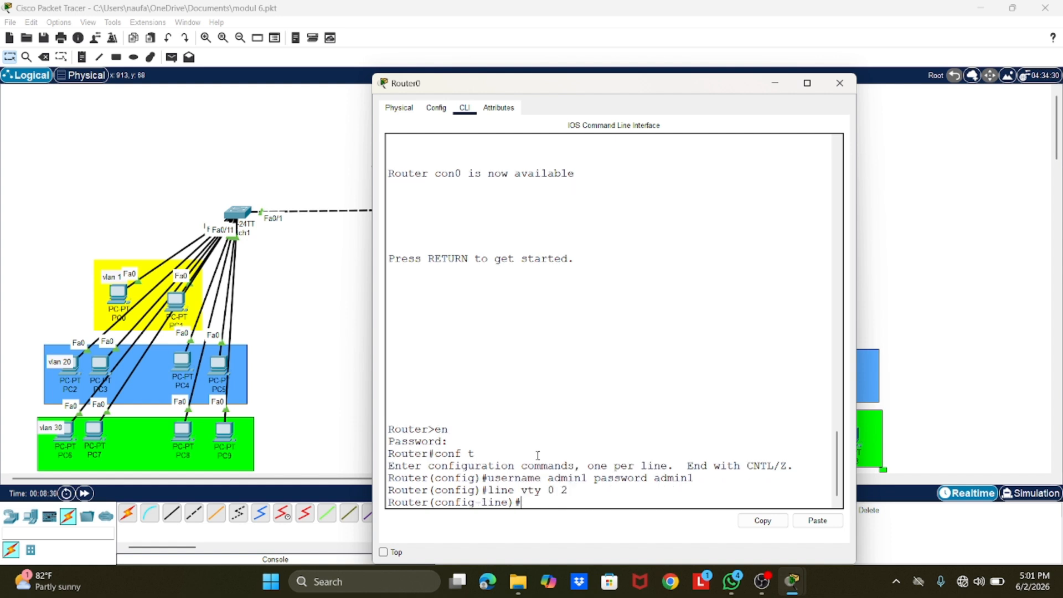
pyautogui.write('login local')
pyautogui.press('Return')
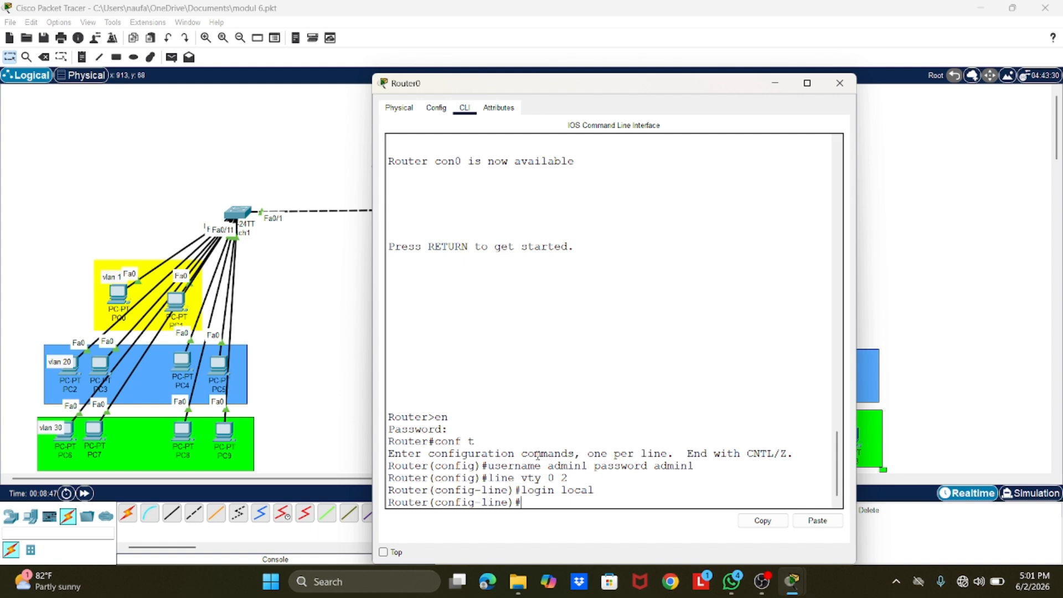
# Step: Restrict the vty lines to Telnet connections with transport input telnet, and close the router's window
pyautogui.write('ansport inpu')
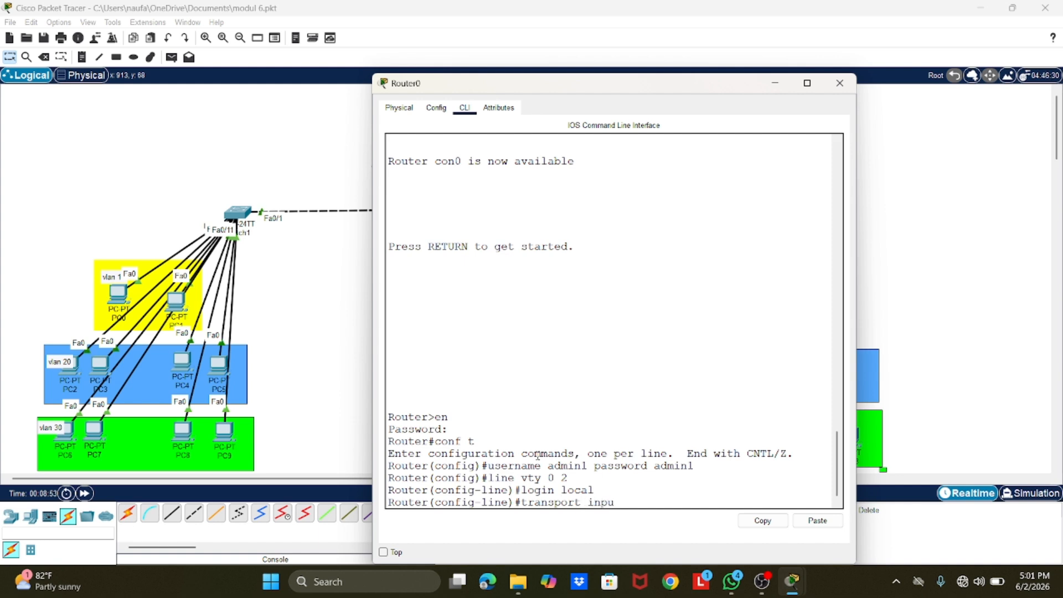
pyautogui.write('t tel')
pyautogui.write('net')
pyautogui.press('Return')
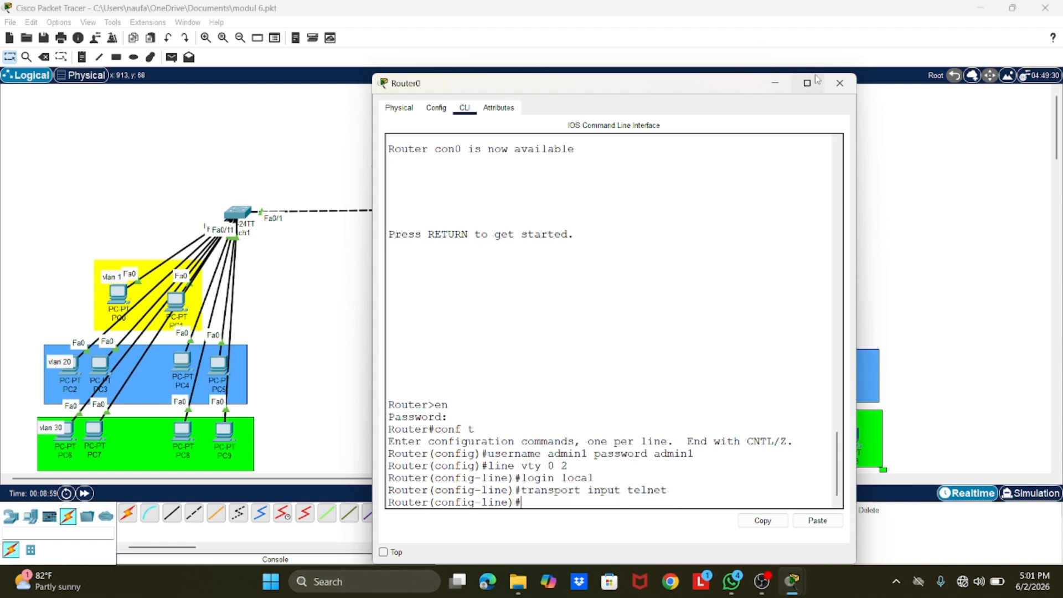
pyautogui.click(839, 83)
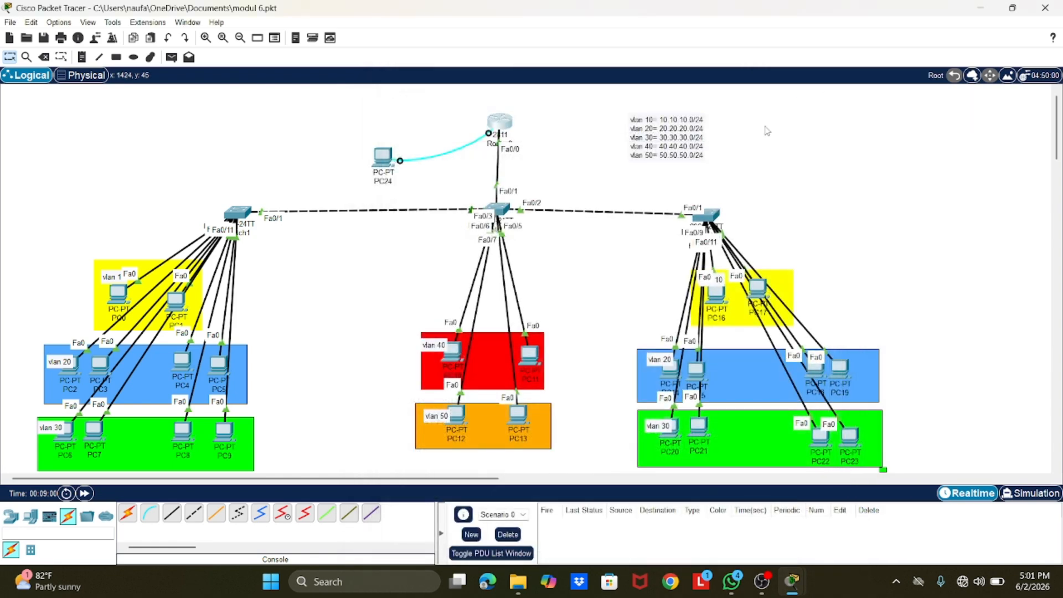
# Step: End the old remote session to 20.20.20.1 on PC11 and close its window
pyautogui.click(530, 355)
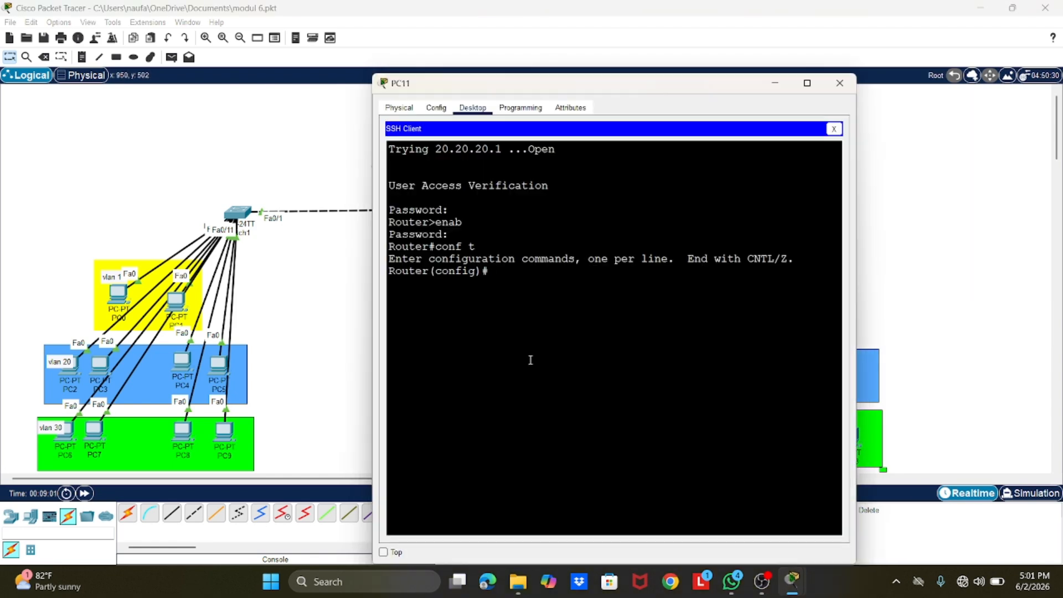
pyautogui.click(436, 108)
pyautogui.click(472, 108)
pyautogui.click(834, 129)
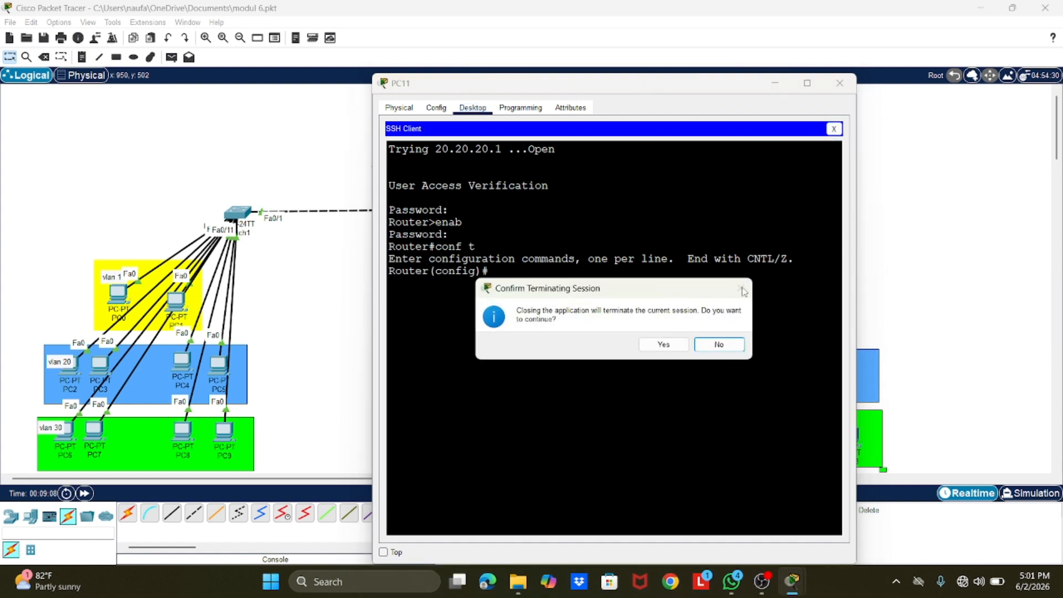
pyautogui.click(725, 345)
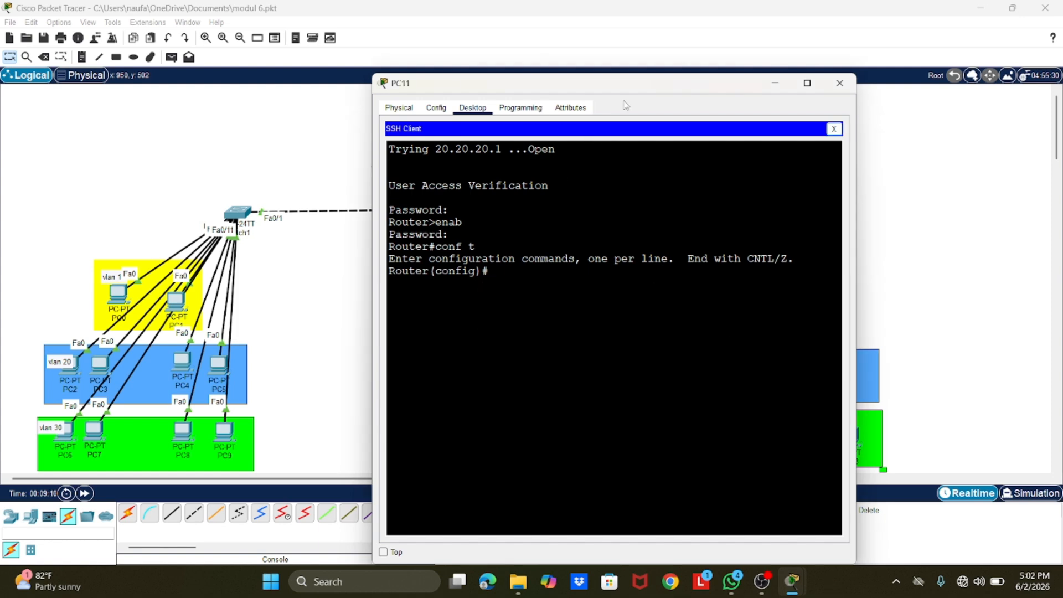
pyautogui.click(839, 83)
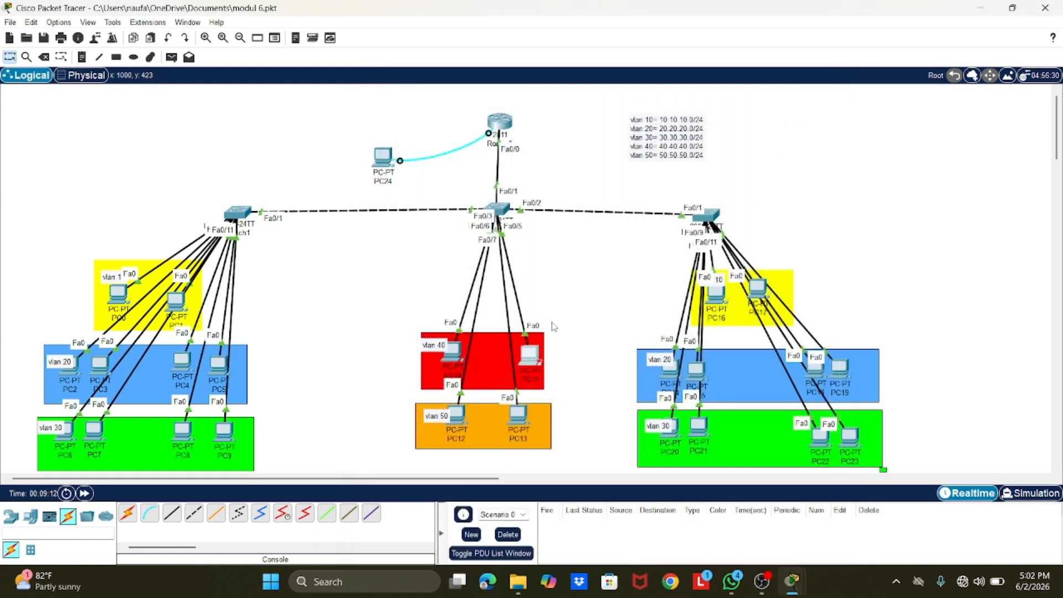
# Step: Open a Telnet connection from PC11 to the router at 30.30.30.1 using the Telnet / SSH Client
pyautogui.click(530, 356)
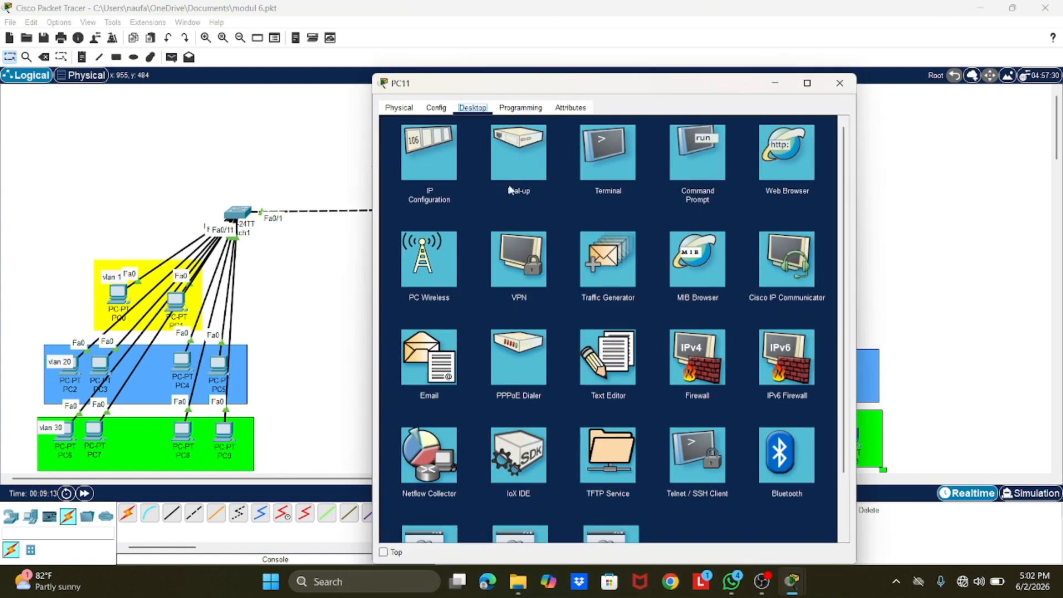
pyautogui.click(700, 469)
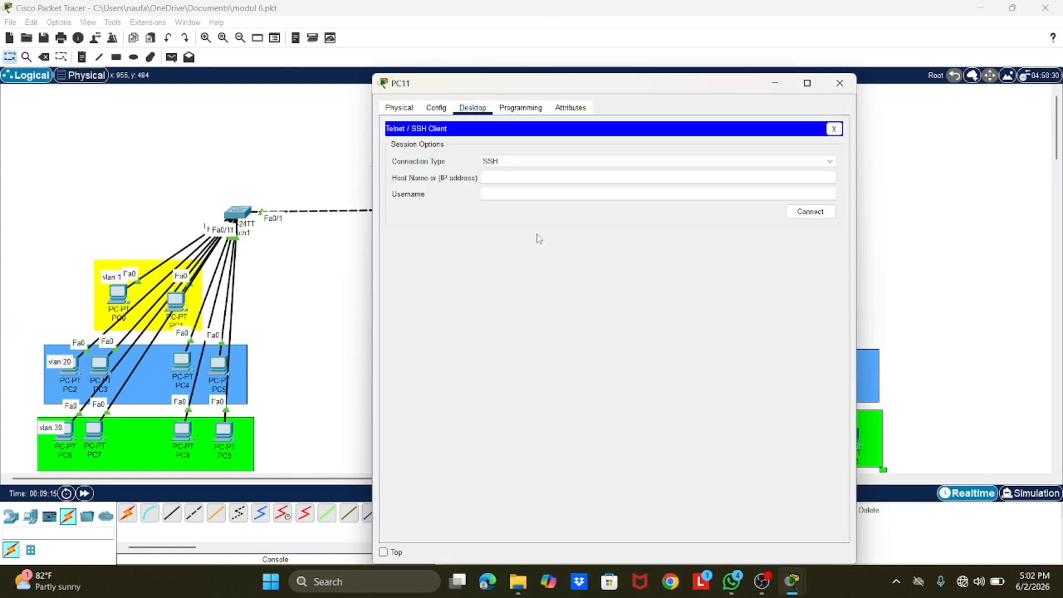
pyautogui.click(547, 163)
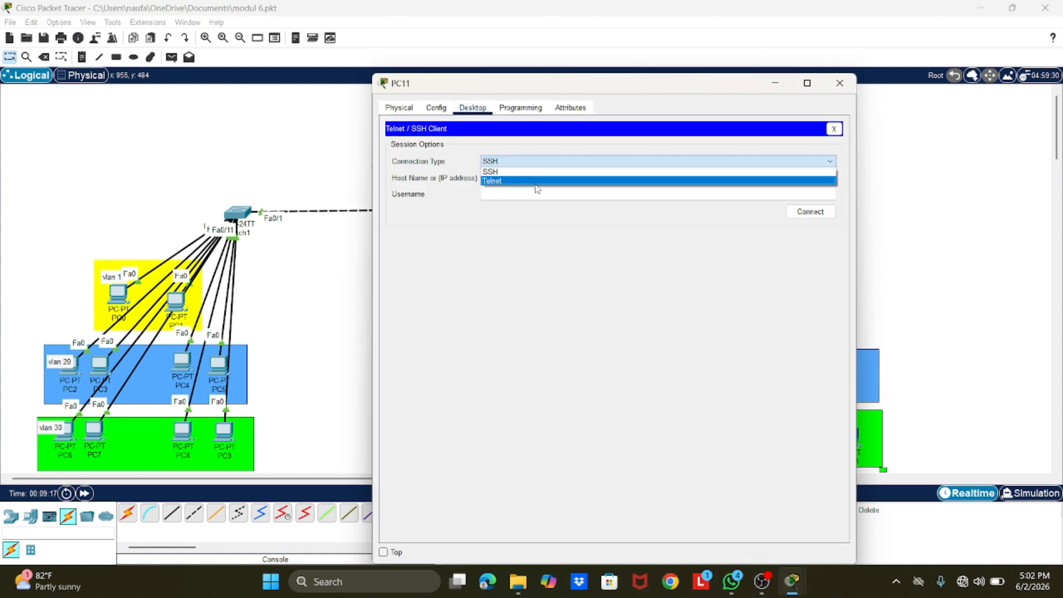
pyautogui.click(535, 185)
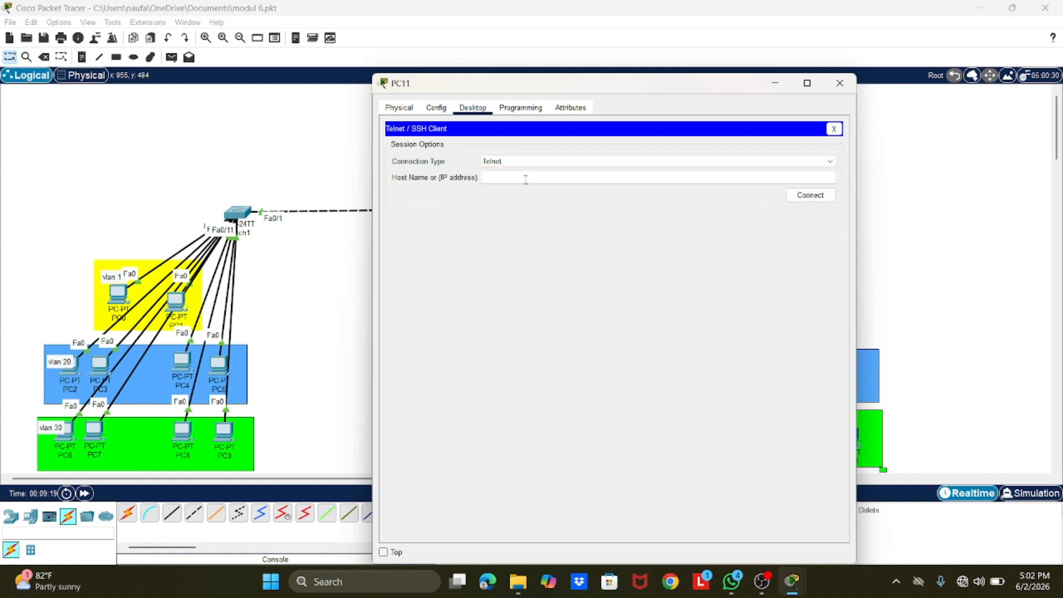
pyautogui.click(525, 180)
pyautogui.write('30.30.30.1')
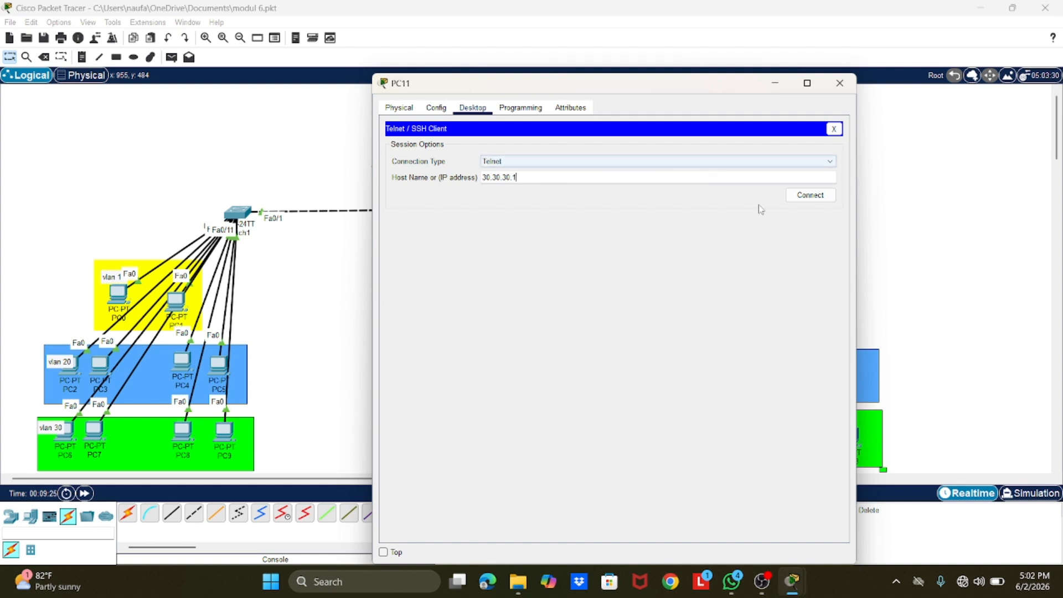
pyautogui.click(799, 198)
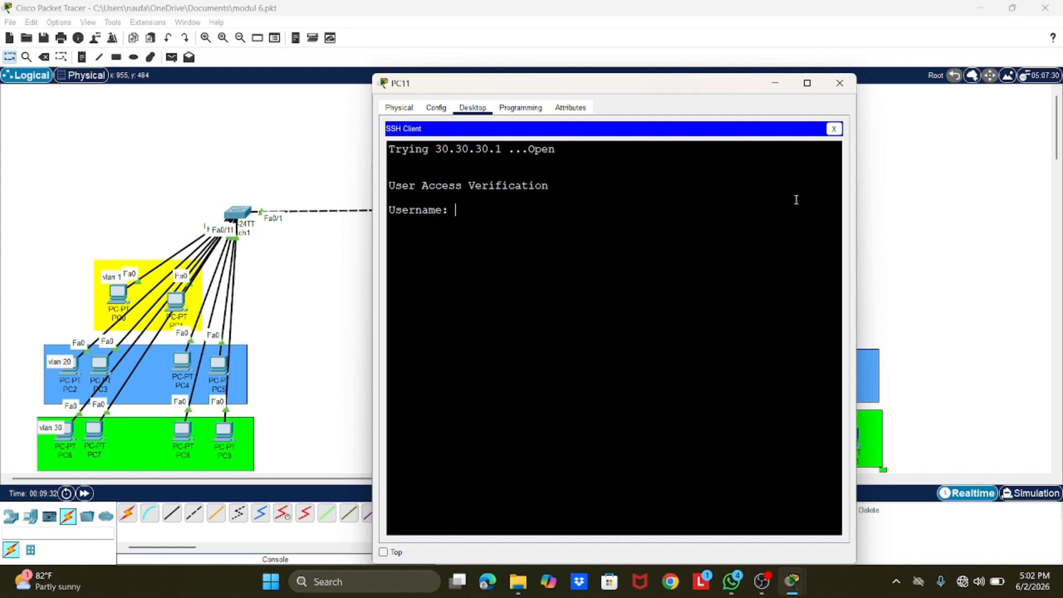
# Step: Log in to the Telnet session as the local user admin1 with the account password
pyautogui.write('admin1')
pyautogui.press('Return')
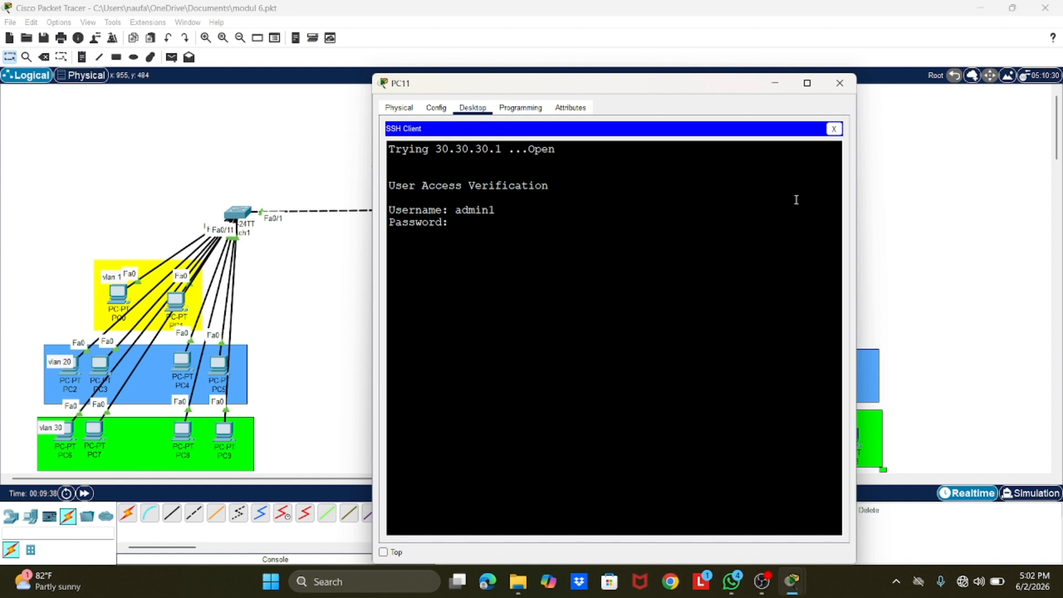
pyautogui.press('Return')
# Step: Enter privileged mode in PC11's Telnet session with the enable secret and run conf t
pyautogui.write('ena')
pyautogui.press('Return')
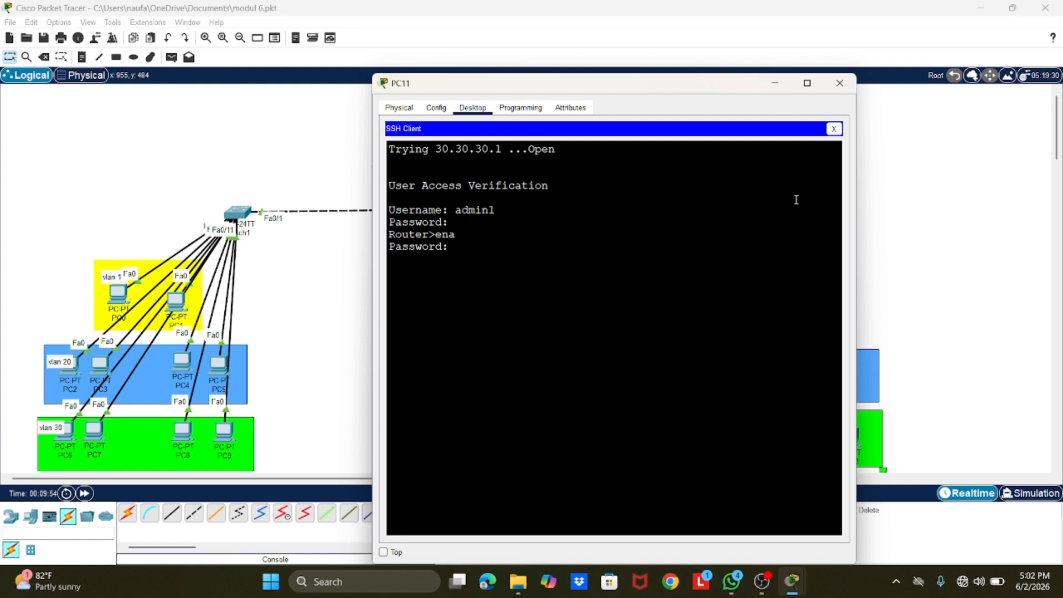
pyautogui.press('Return')
pyautogui.write('conf t')
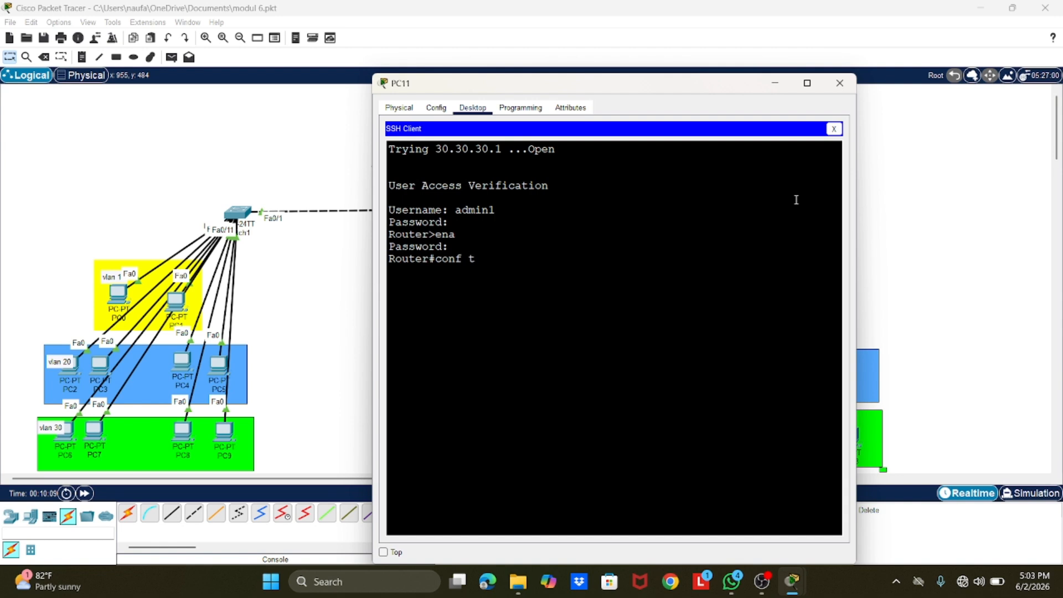
pyautogui.press('Return')
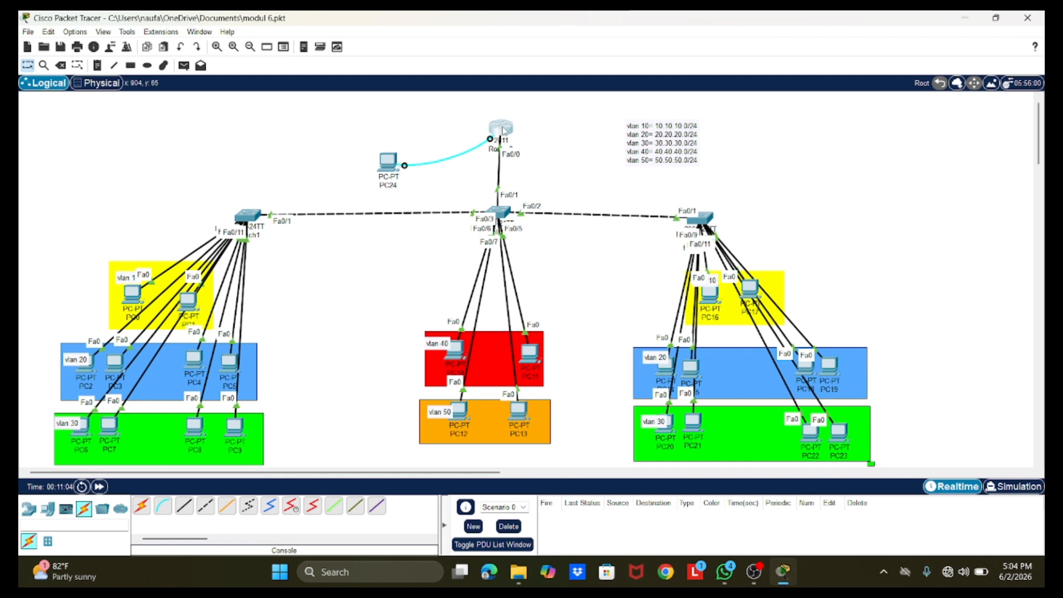
# Step: Return to Router0's own command line, enter privileged mode with the enable secret, and start global configuration with conf t
pyautogui.click(500, 129)
pyautogui.click(403, 114)
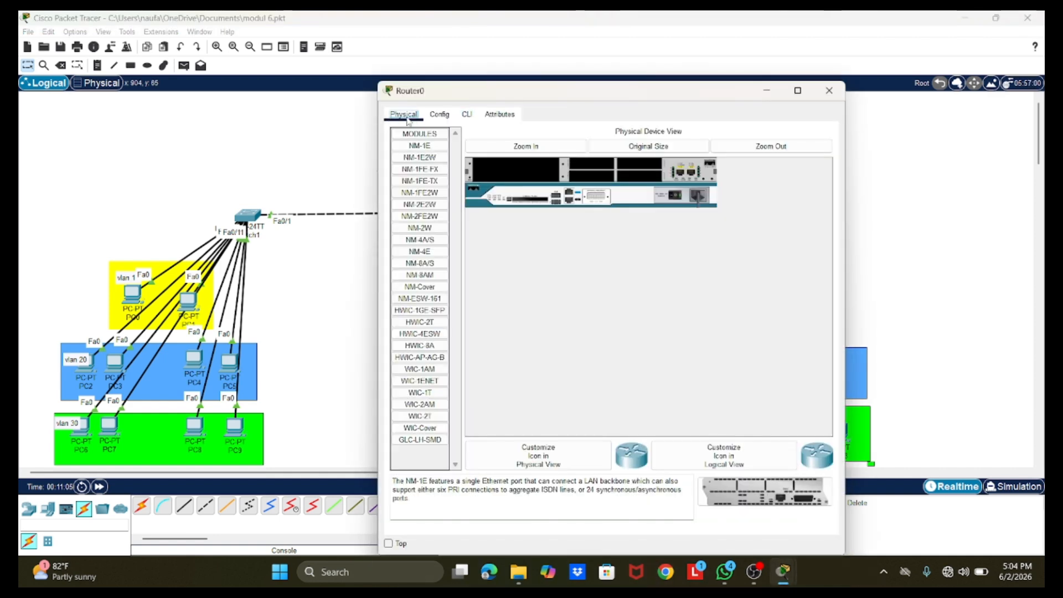
pyautogui.click(464, 114)
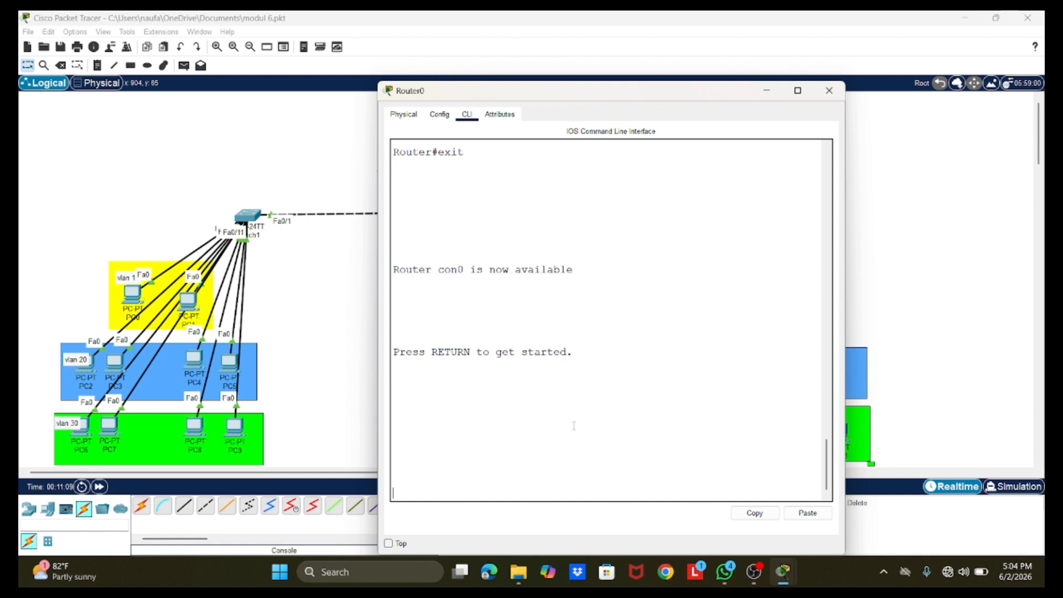
pyautogui.press('Return')
pyautogui.write('ena')
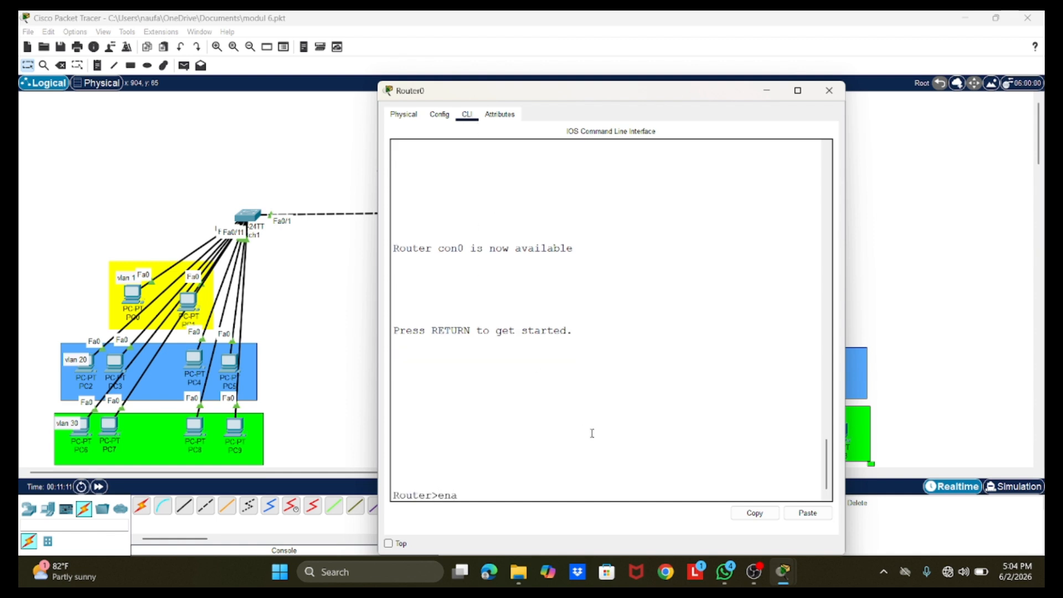
pyautogui.press('Return')
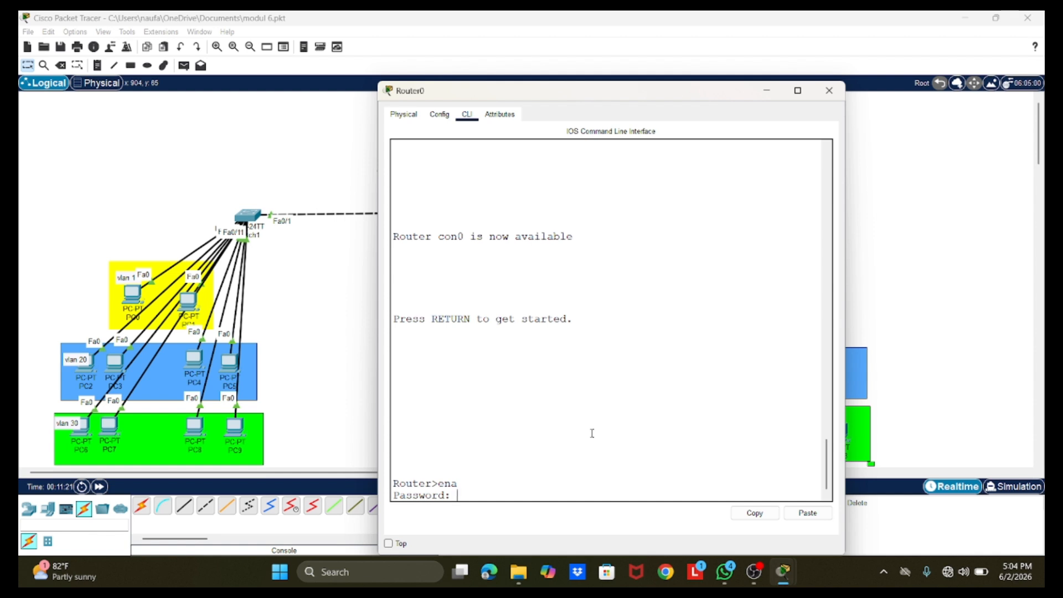
pyautogui.press('Return')
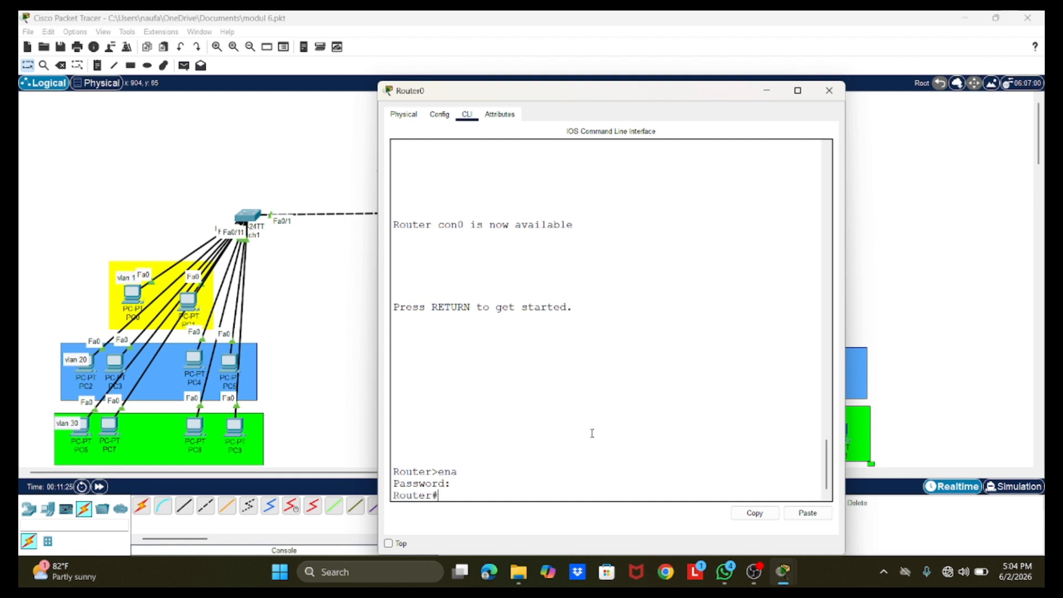
pyautogui.write('conf t')
pyautogui.press('Return')
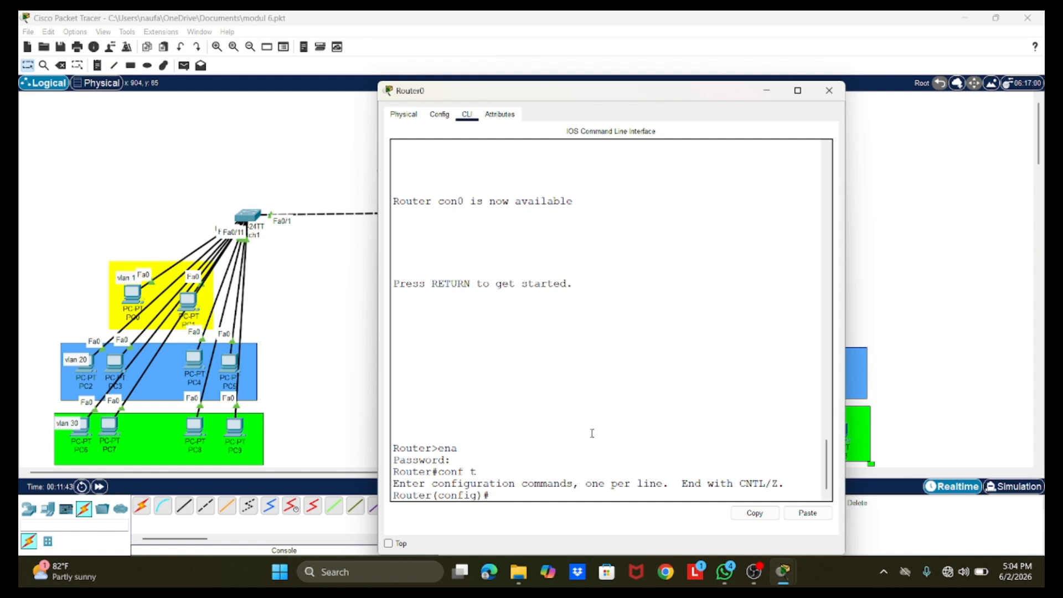
# Step: Try to generate RSA keys on the router with the command crypto keygenerate rsa
pyautogui.write('crypto keygenerate r')
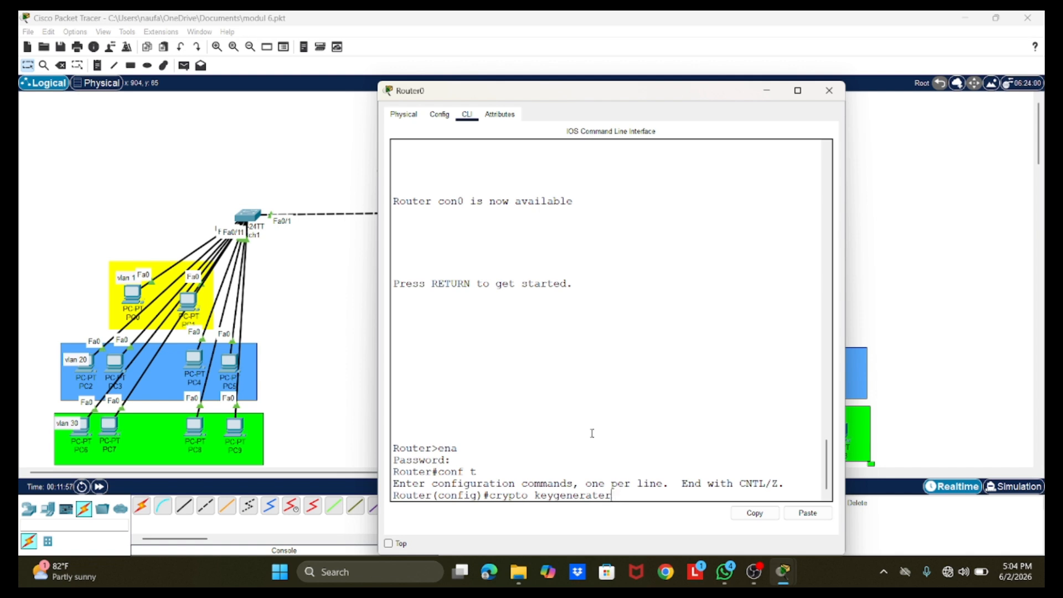
pyautogui.write('sa')
pyautogui.press('Return')
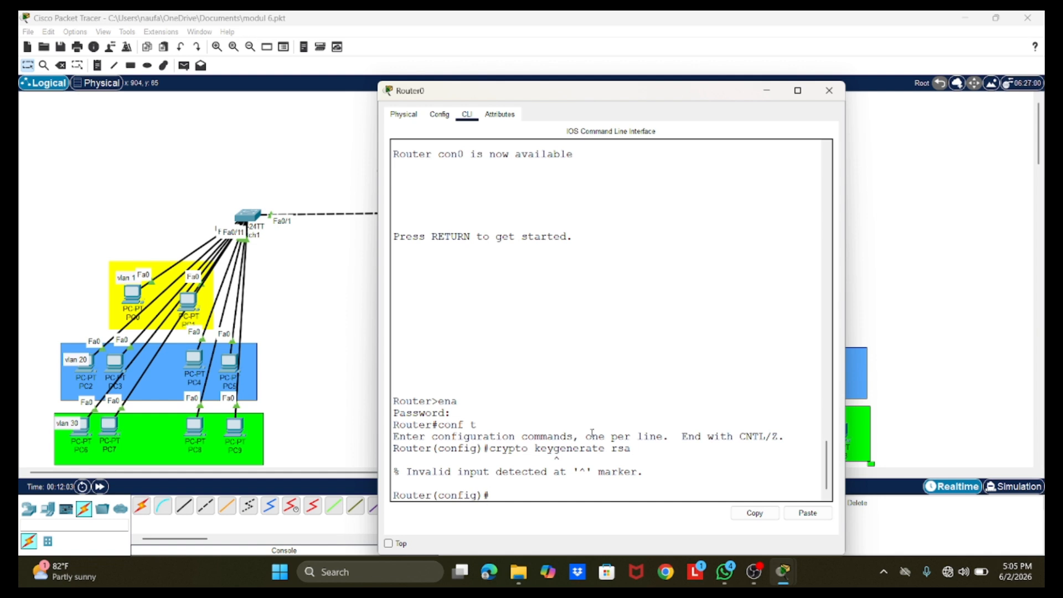
# Step: Correct the recalled command to crypto key generate rsa and try to run it
pyautogui.press('Up')
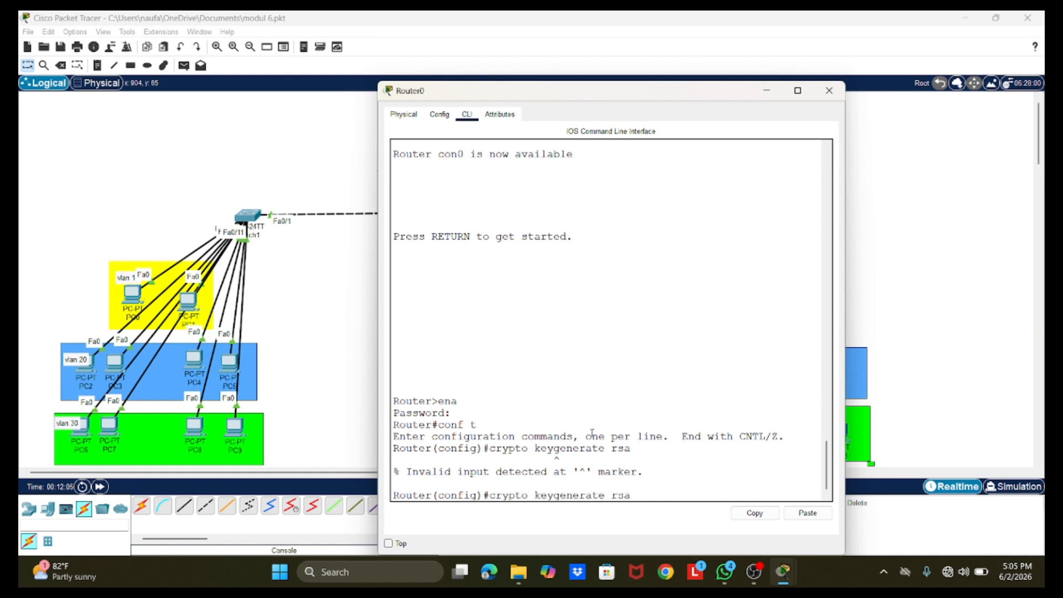
pyautogui.press('Left')
pyautogui.press('Left')
pyautogui.press('Left')
pyautogui.press('Left')
pyautogui.press('Left')
pyautogui.press('Left')
pyautogui.press('Left')
pyautogui.press('Left')
pyautogui.press('Left')
pyautogui.press('Left')
pyautogui.press('Left')
pyautogui.press('Left')
pyautogui.press('Return')
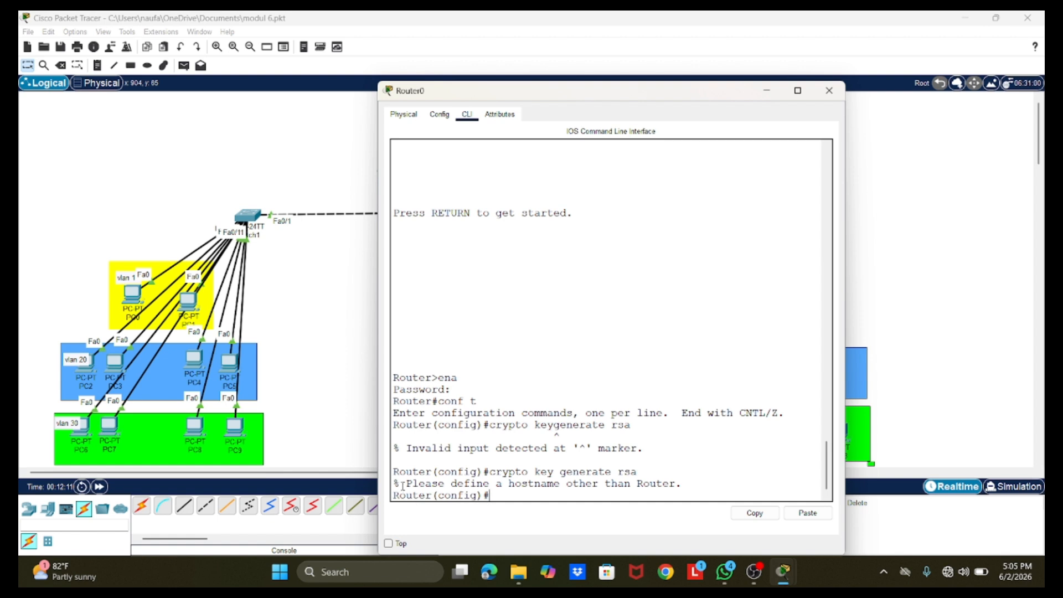
# Step: Set the router's hostname to baleendah
pyautogui.moveTo(400, 483); pyautogui.dragTo(675, 483)
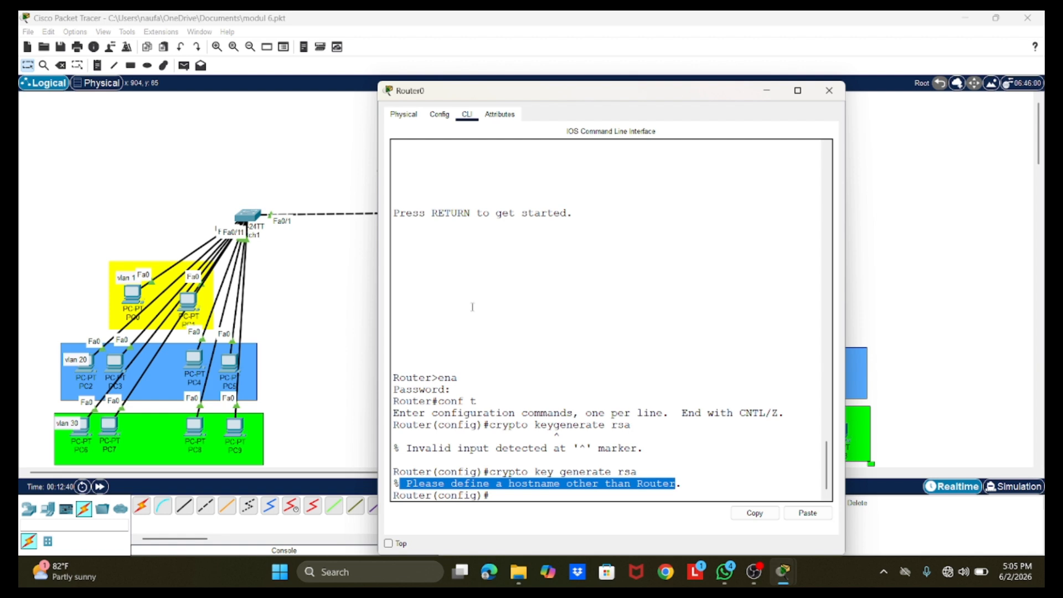
pyautogui.click(527, 497)
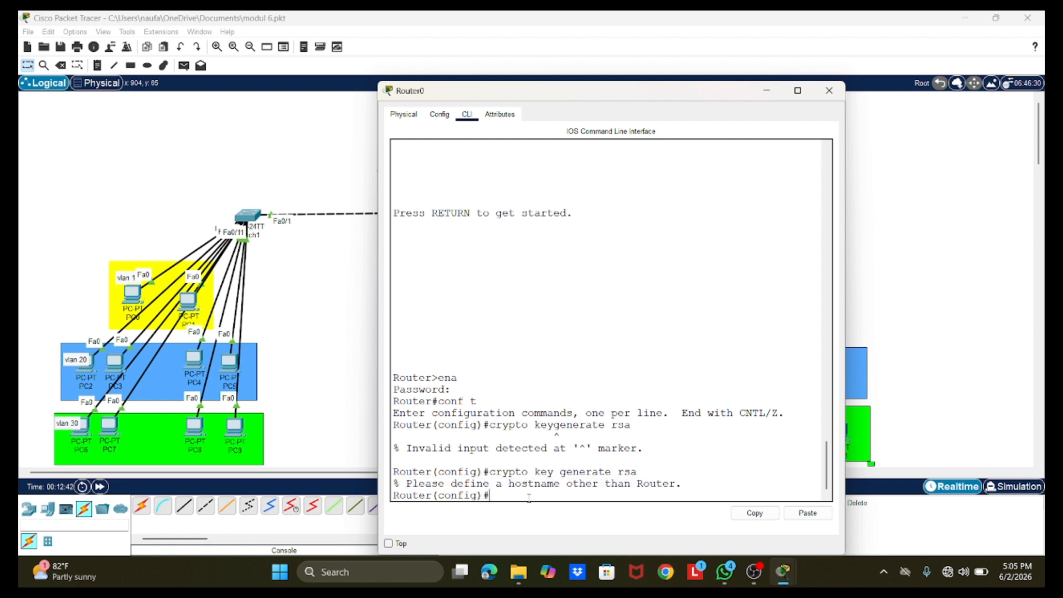
pyautogui.write('hostname baleendah')
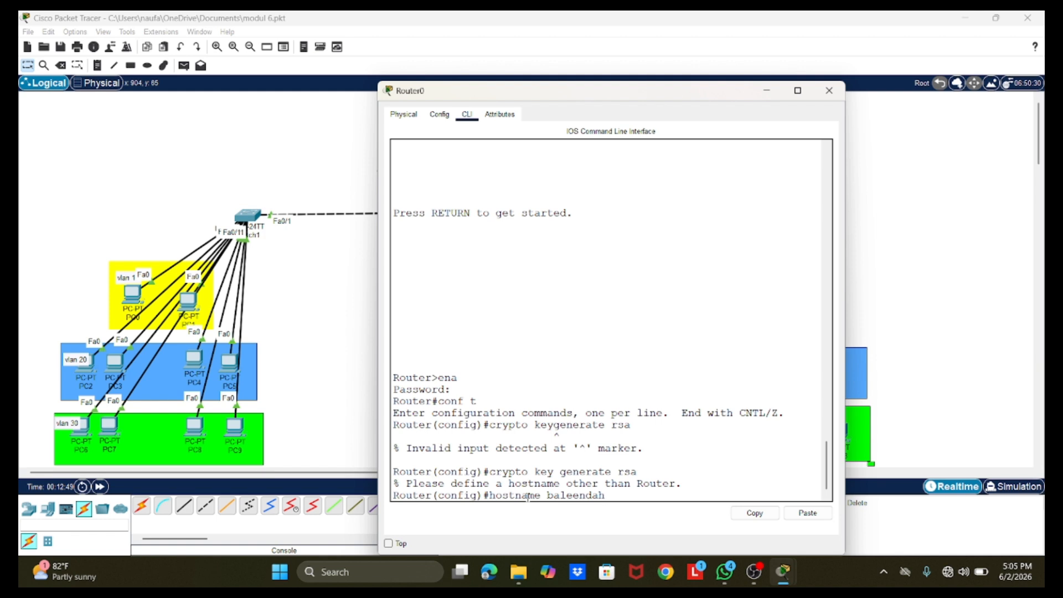
pyautogui.press('Return')
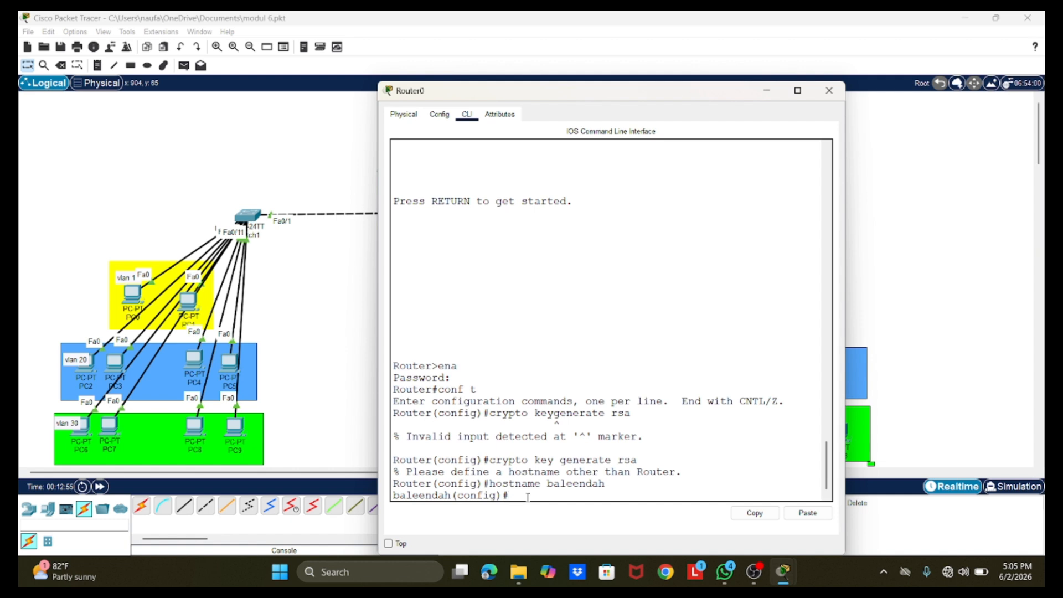
# Step: Try to generate the keys under the new hostname with crypto key generate, then complete the command with rsa
pyautogui.write('crypto key generate')
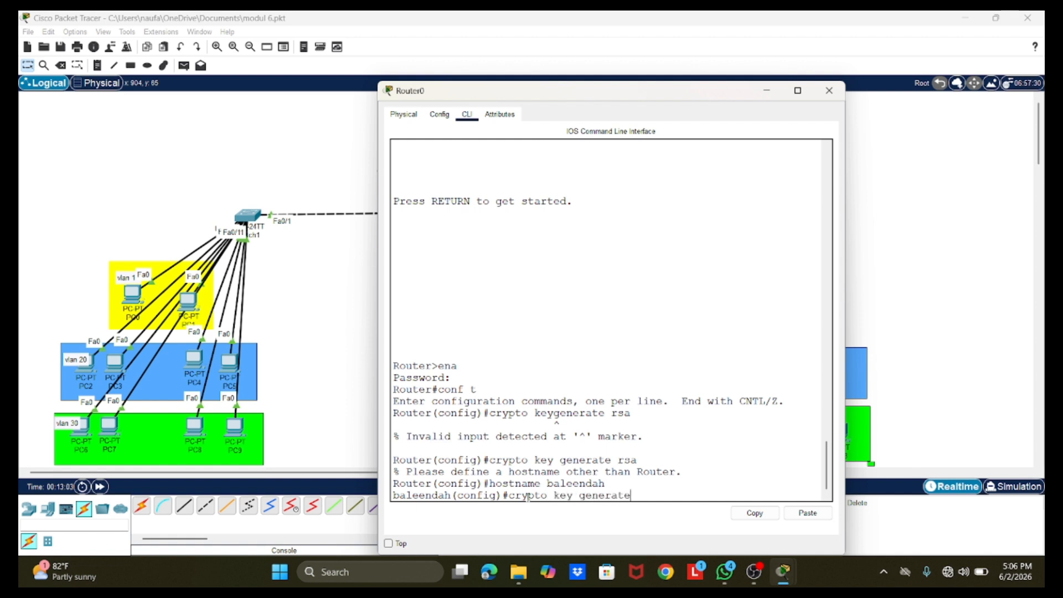
pyautogui.press('Return')
pyautogui.press('Up')
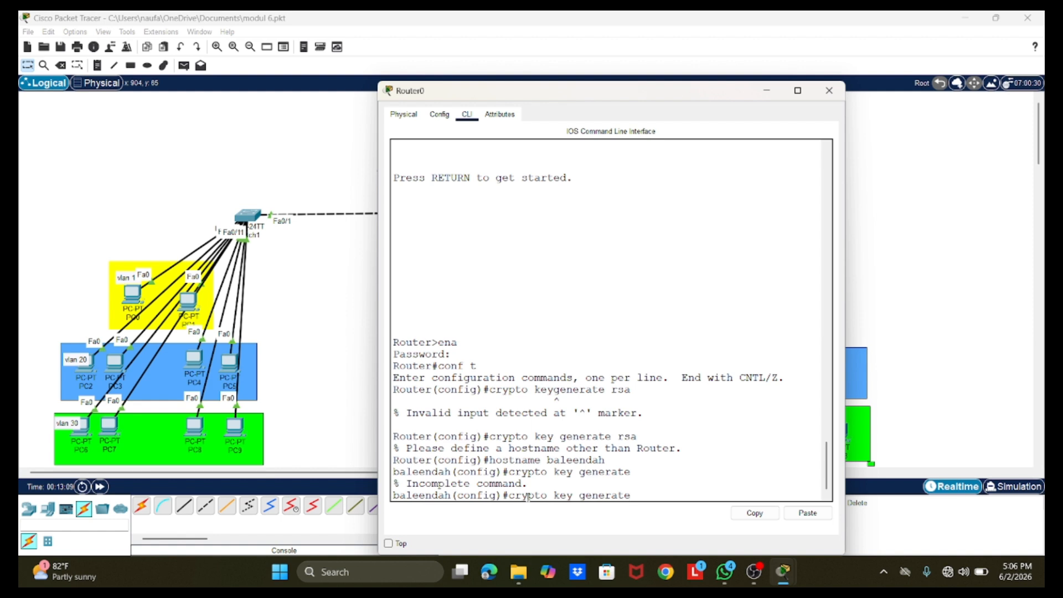
pyautogui.write('rsa')
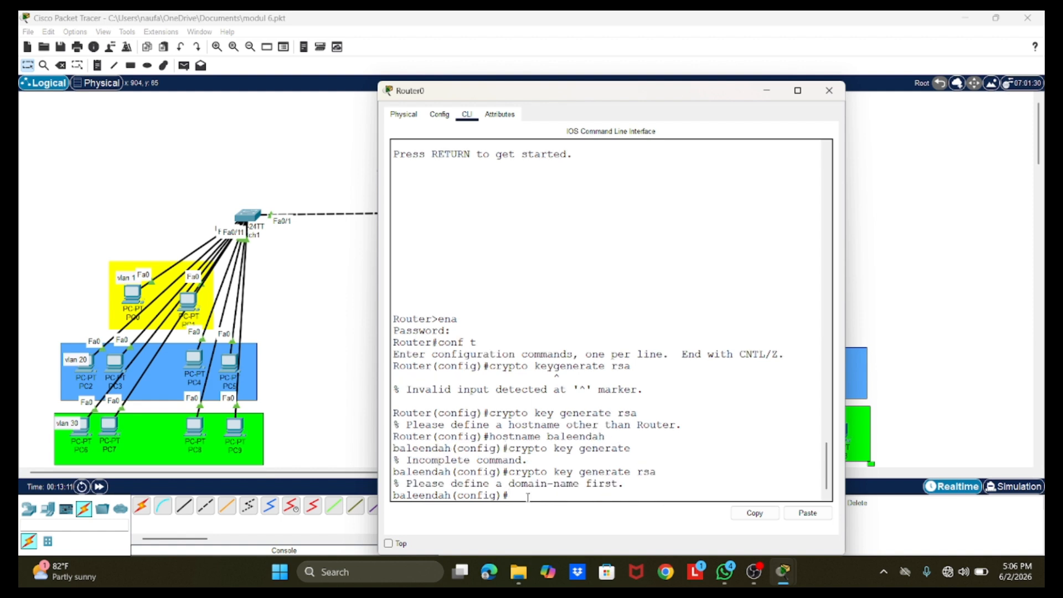
pyautogui.press('Return')
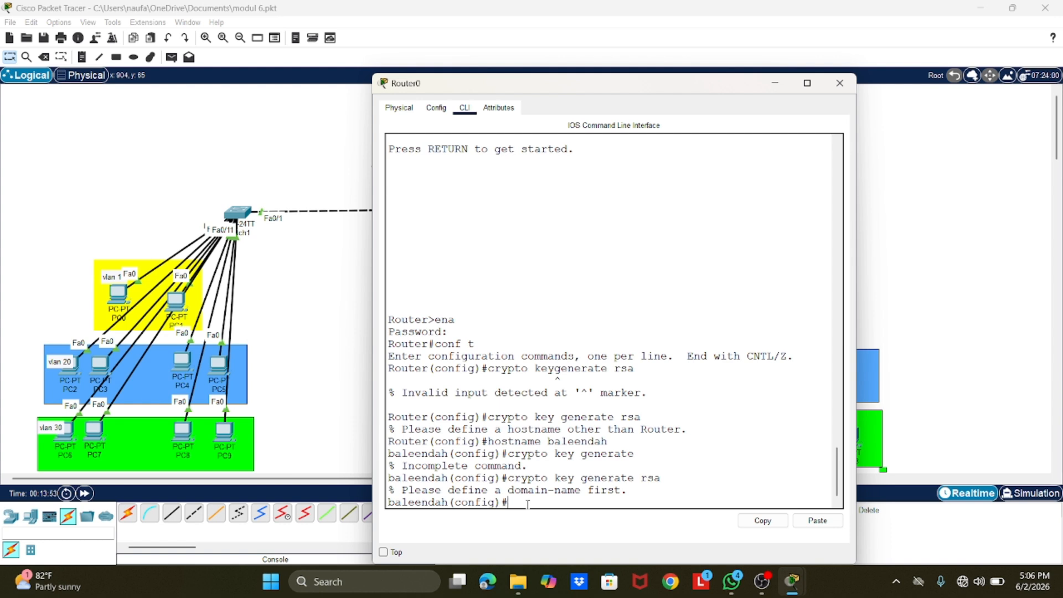
# Step: Set the router's IP domain name to baleendah
pyautogui.write('ip domain-name baleend')
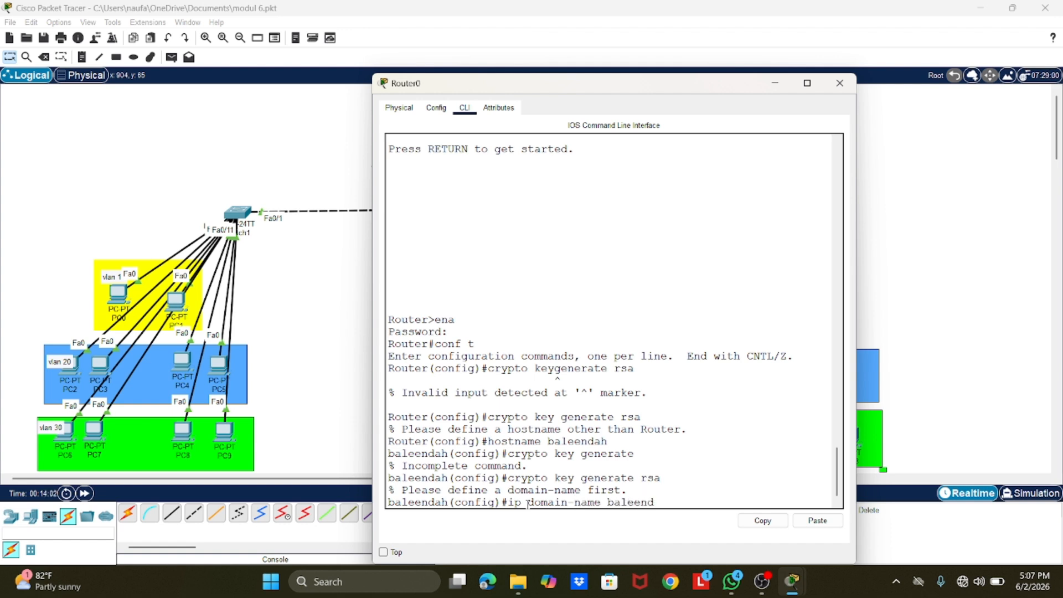
pyautogui.write('ah')
pyautogui.press('Return')
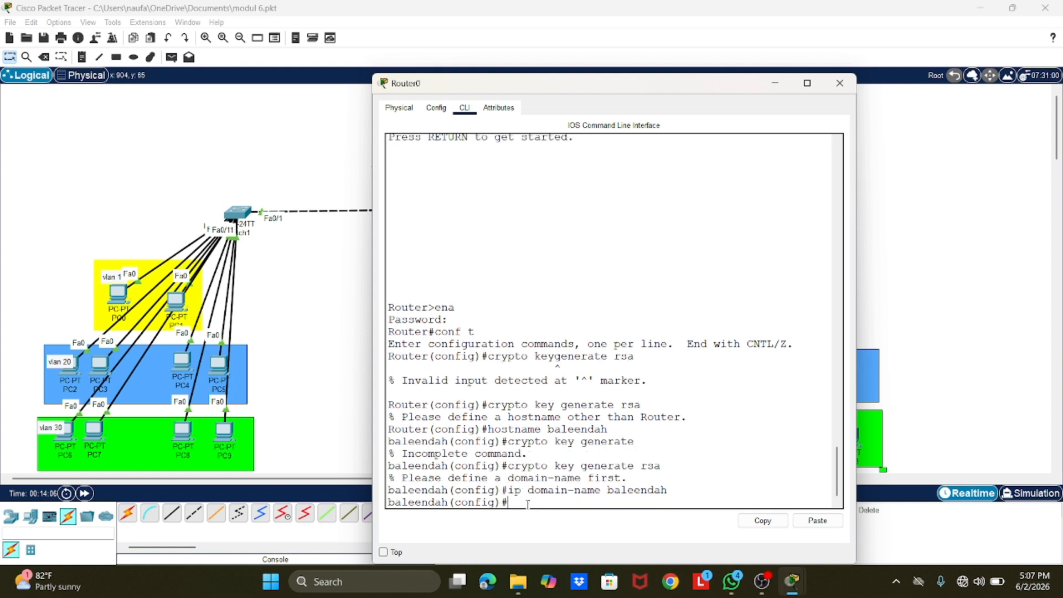
# Step: Try to generate RSA keys on the router with the command crypyo key generate rsa
pyautogui.write('crypyo key generate')
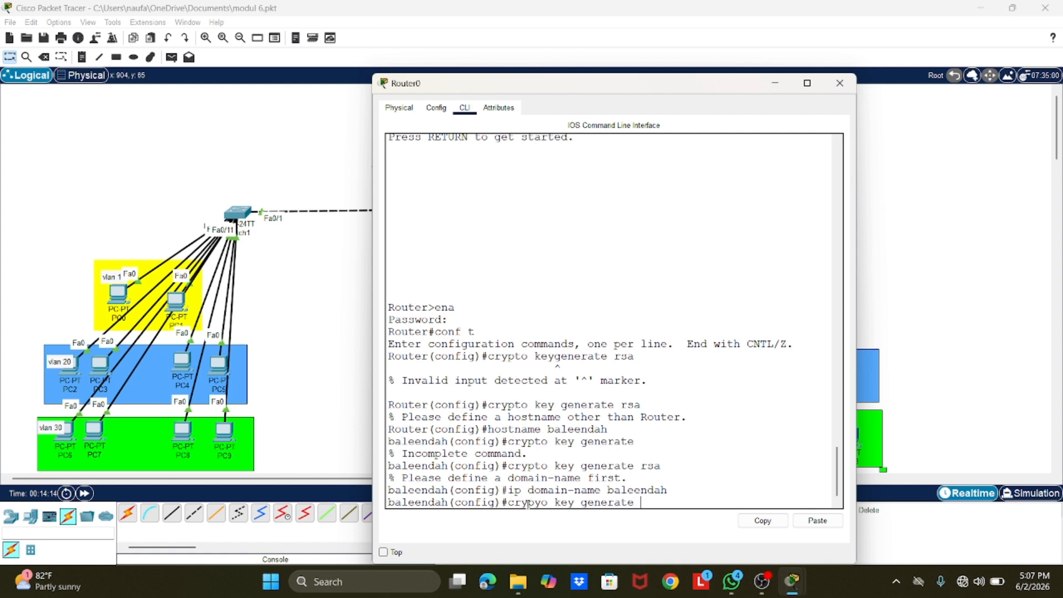
pyautogui.write(' rsa')
pyautogui.press('Return')
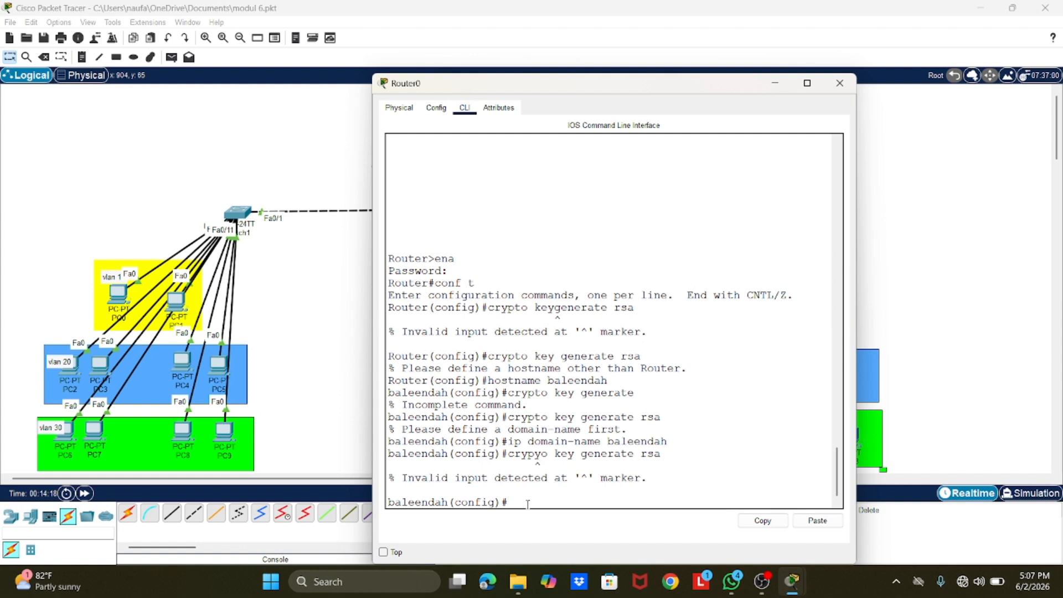
# Step: Correct the recalled command to crypto key generate rsa and generate the keys with a 1024-bit modulus
pyautogui.press('Up')
pyautogui.press('Left')
pyautogui.press('Left')
pyautogui.press('Left')
pyautogui.press('Left')
pyautogui.press('Left')
pyautogui.press('Left')
pyautogui.press('Left')
pyautogui.press('Left')
pyautogui.press('Left')
pyautogui.press('Left')
pyautogui.press('Left')
pyautogui.press('Left')
pyautogui.press('Left')
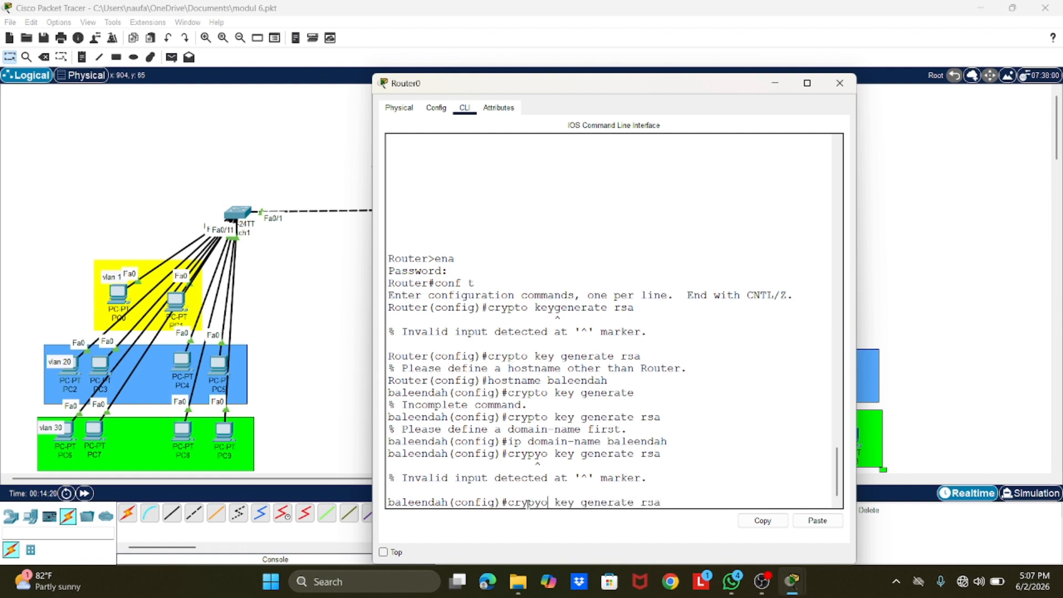
pyautogui.press('BackSpace')
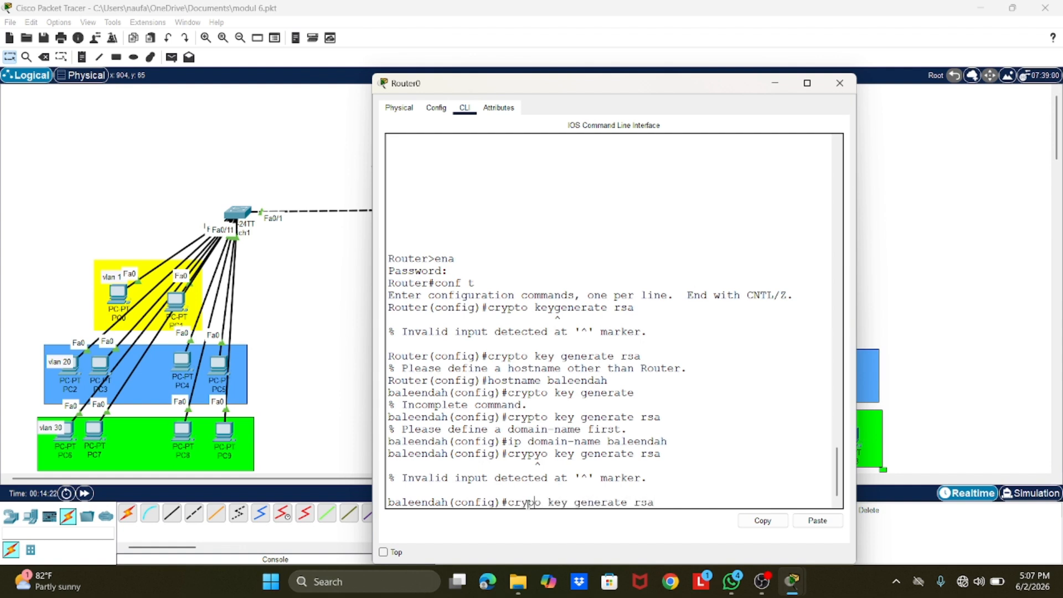
pyautogui.write('t')
pyautogui.press('Return')
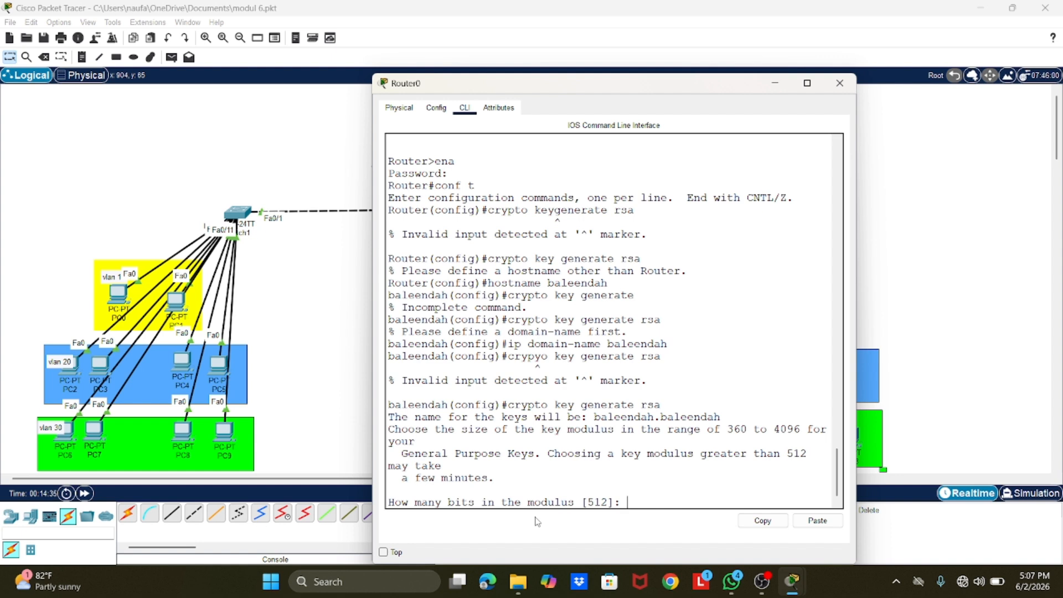
pyautogui.write('1024')
pyautogui.press('Return')
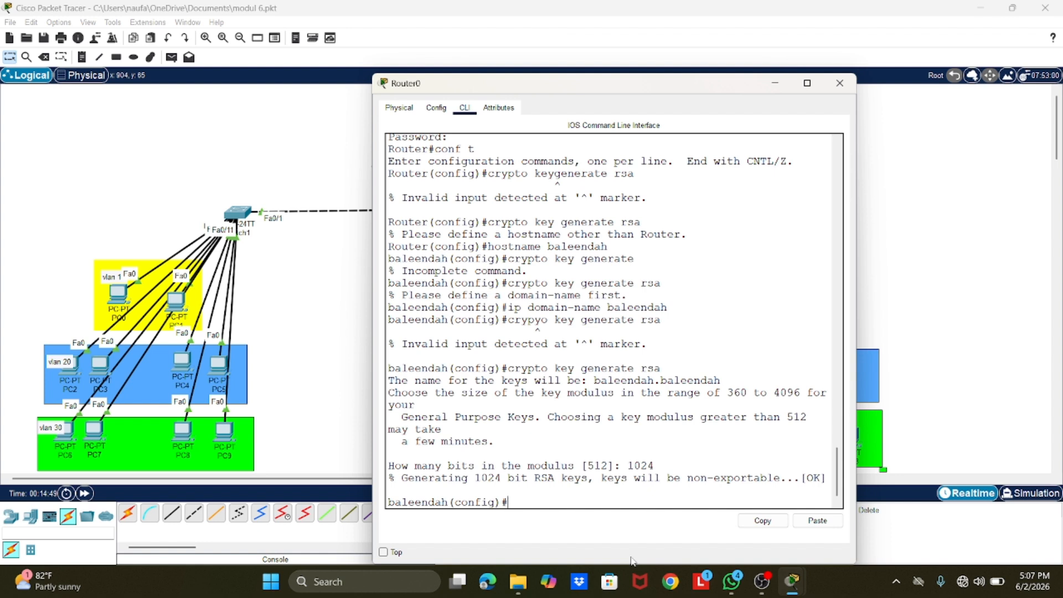
# Step: Enter line configuration mode for the router's VTY lines 0 to 2
pyautogui.write('ine')
pyautogui.write(' vty')
pyautogui.write(' o')
pyautogui.press('BackSpace')
pyautogui.press('BackSpace')
pyautogui.write('0 2')
pyautogui.press('Return')
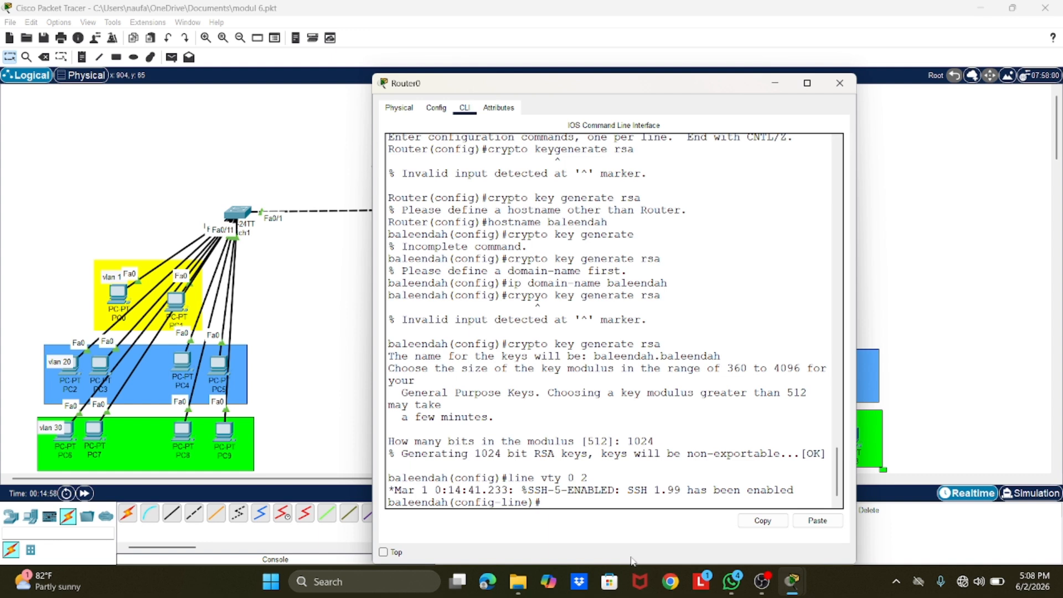
# Step: Set the VTY lines' input transport to SSH and return to global configuration mode
pyautogui.write('transport input ssh')
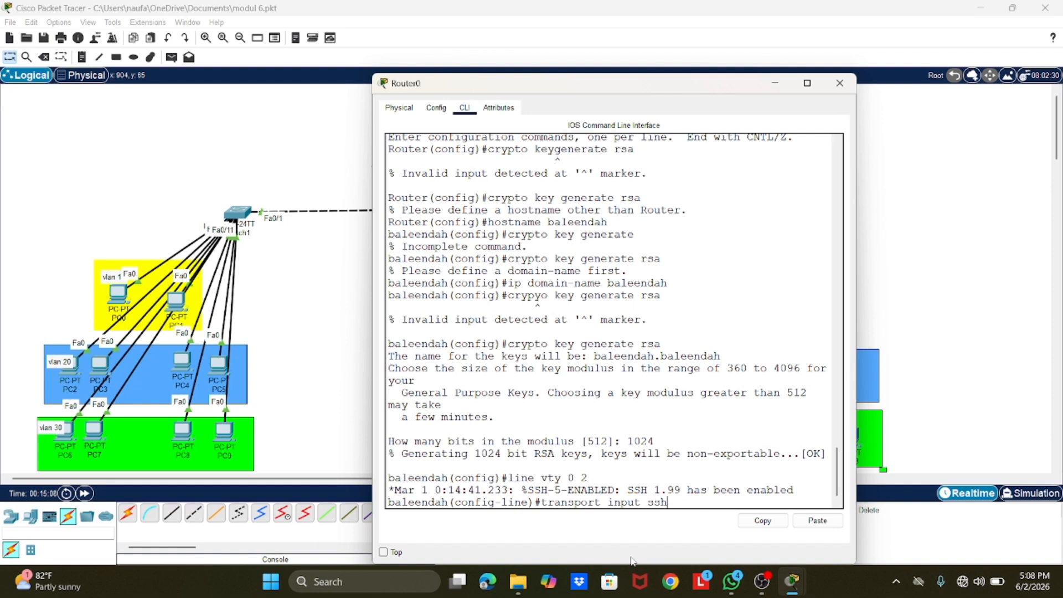
pyautogui.press('Return')
pyautogui.write('exit')
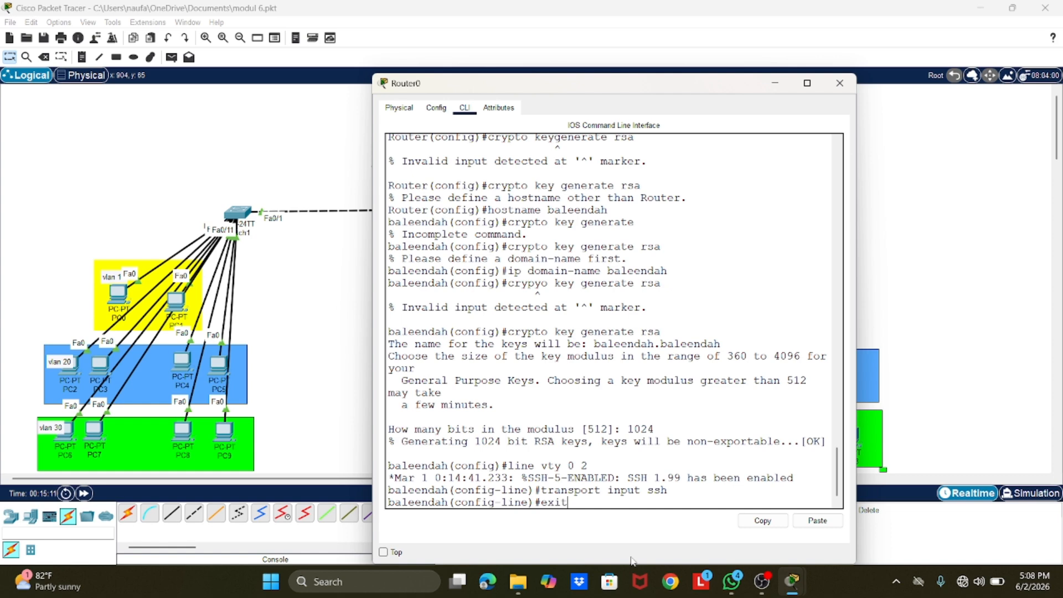
pyautogui.press('Return')
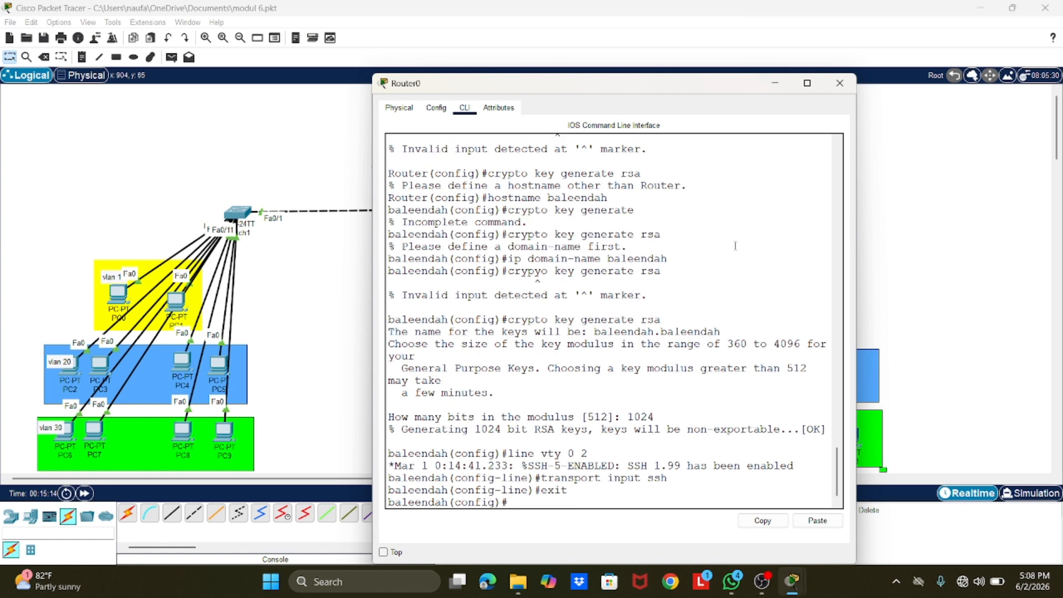
# Step: Minimize the router window and open the Telnet / SSH client on PC10 in VLAN 40
pyautogui.click(774, 83)
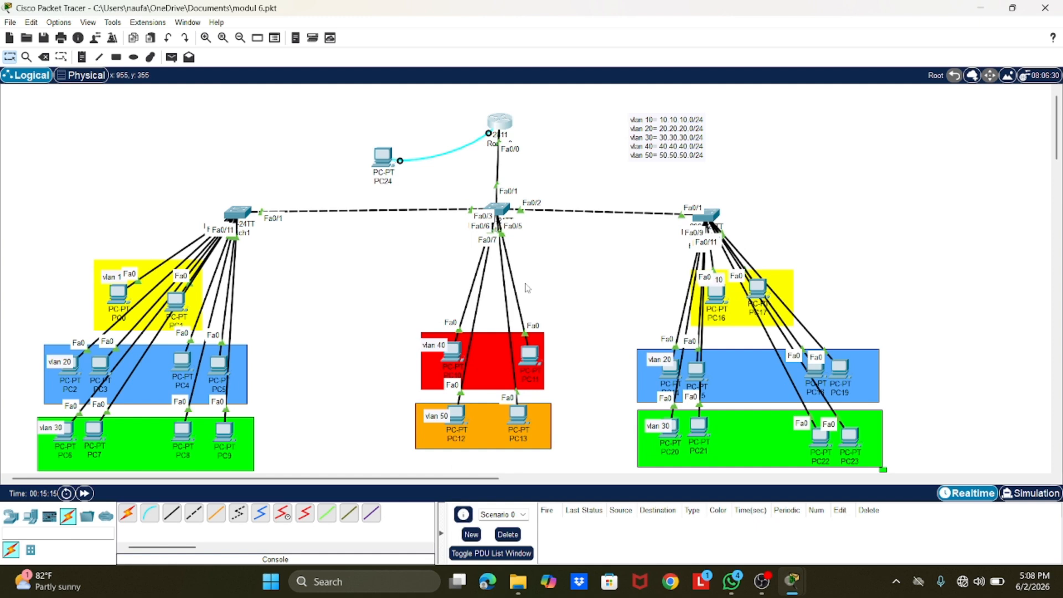
pyautogui.click(454, 355)
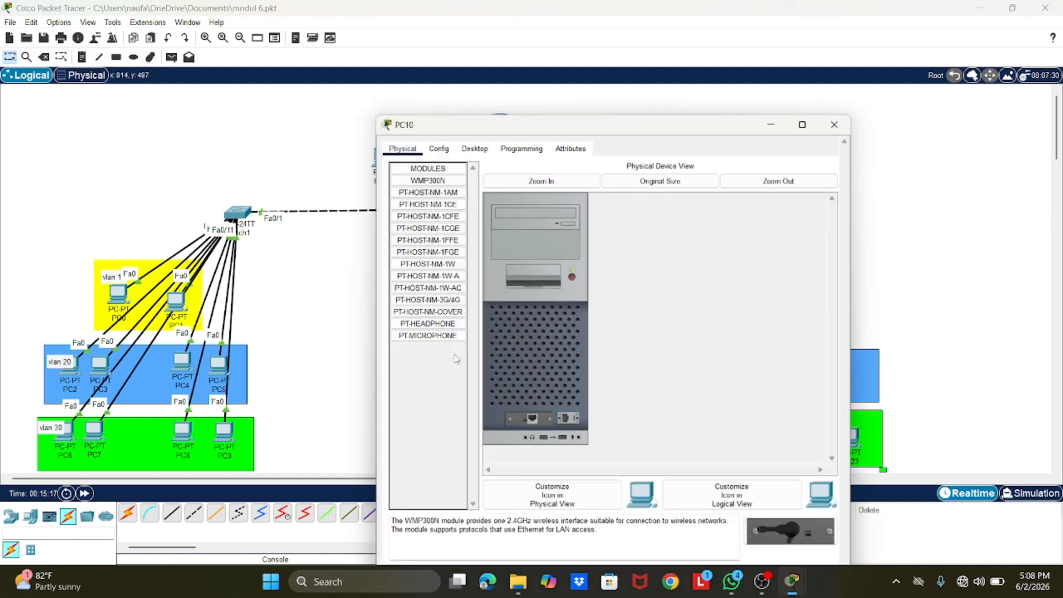
pyautogui.click(472, 108)
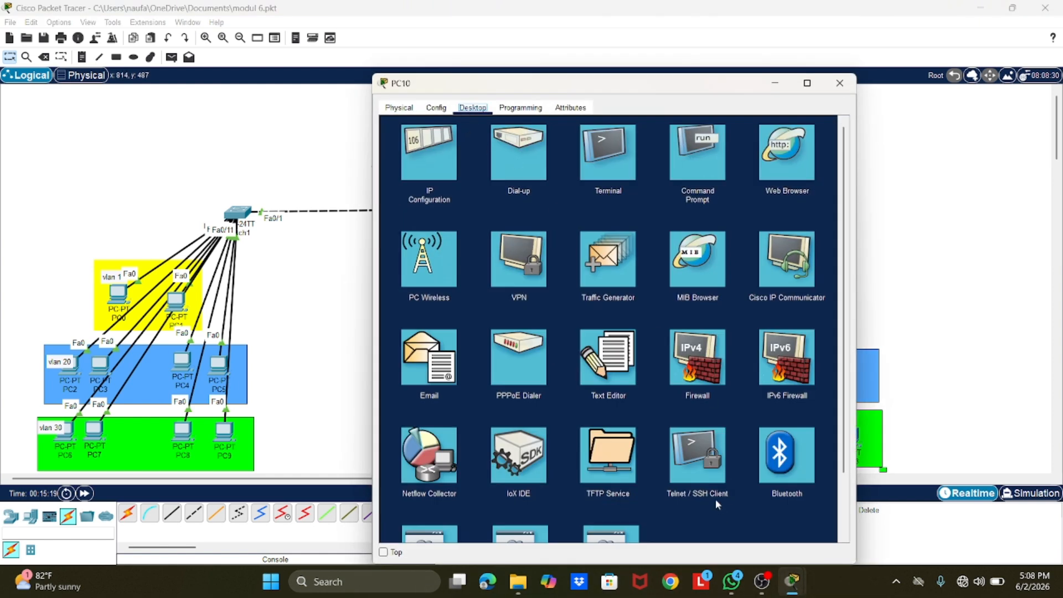
pyautogui.click(684, 464)
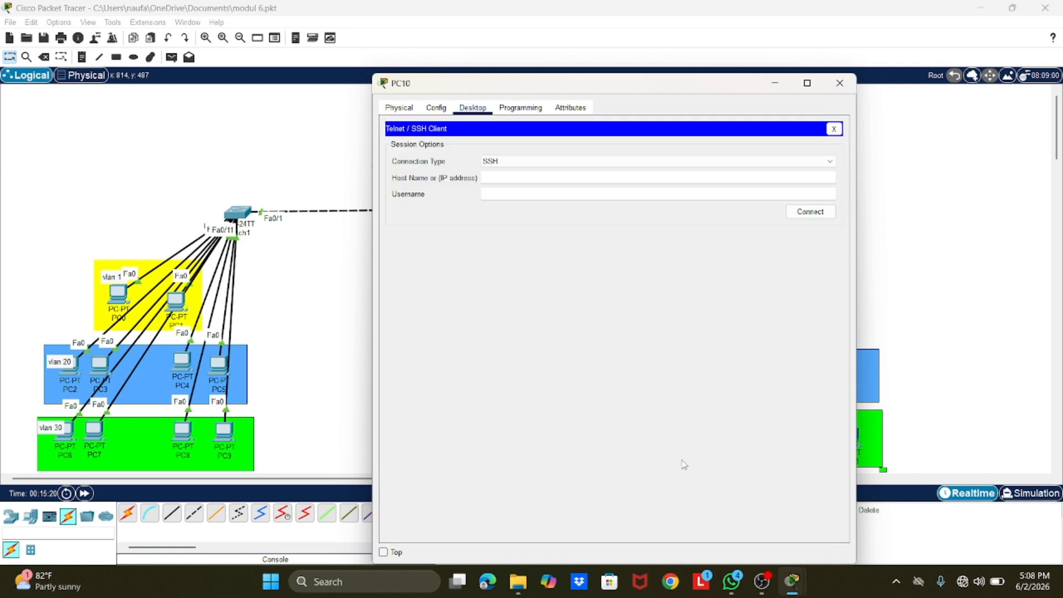
# Step: Start an SSH connection from PC10 to 10.10.10.1 with the username admin1
pyautogui.click(506, 181)
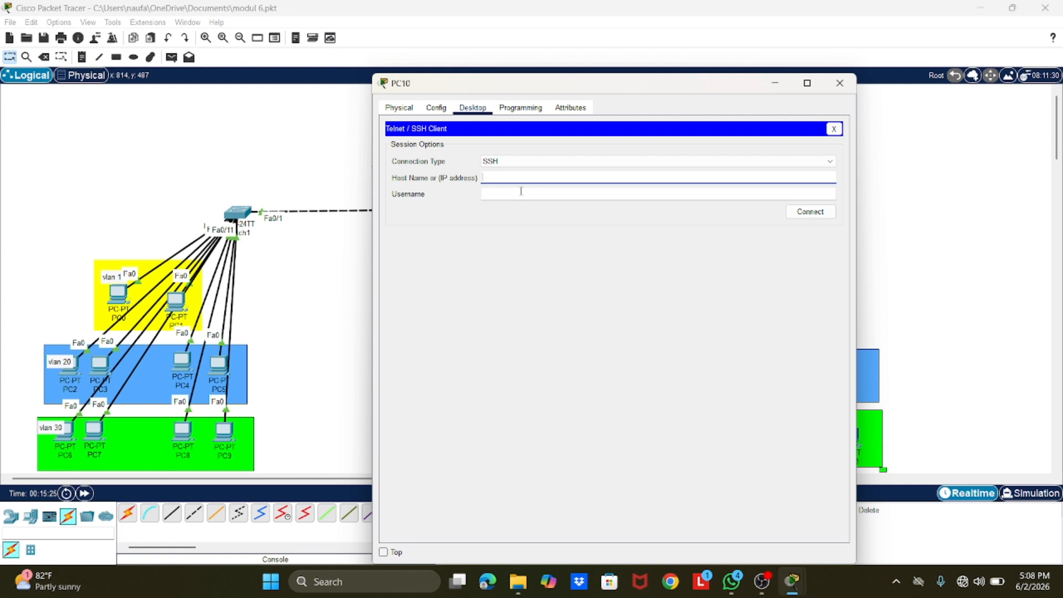
pyautogui.write('10.10.10.1')
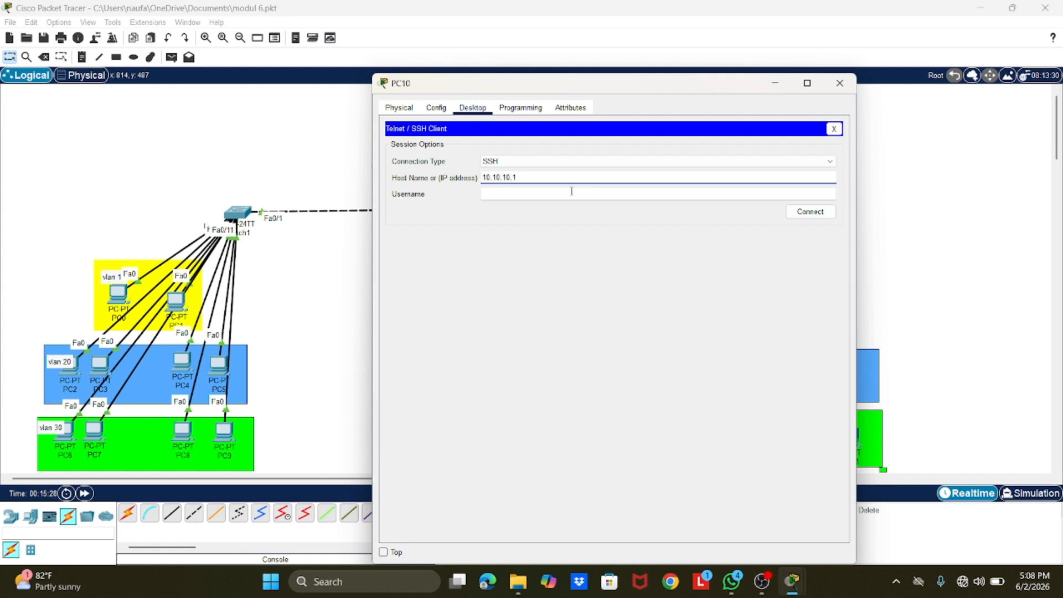
pyautogui.click(513, 194)
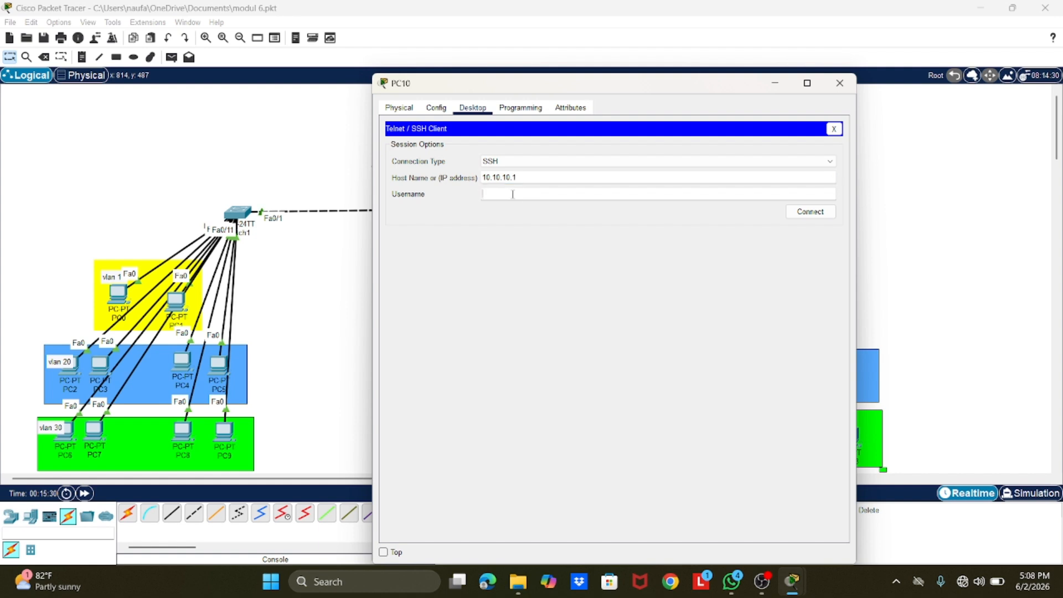
pyautogui.write('admin1')
pyautogui.click(813, 214)
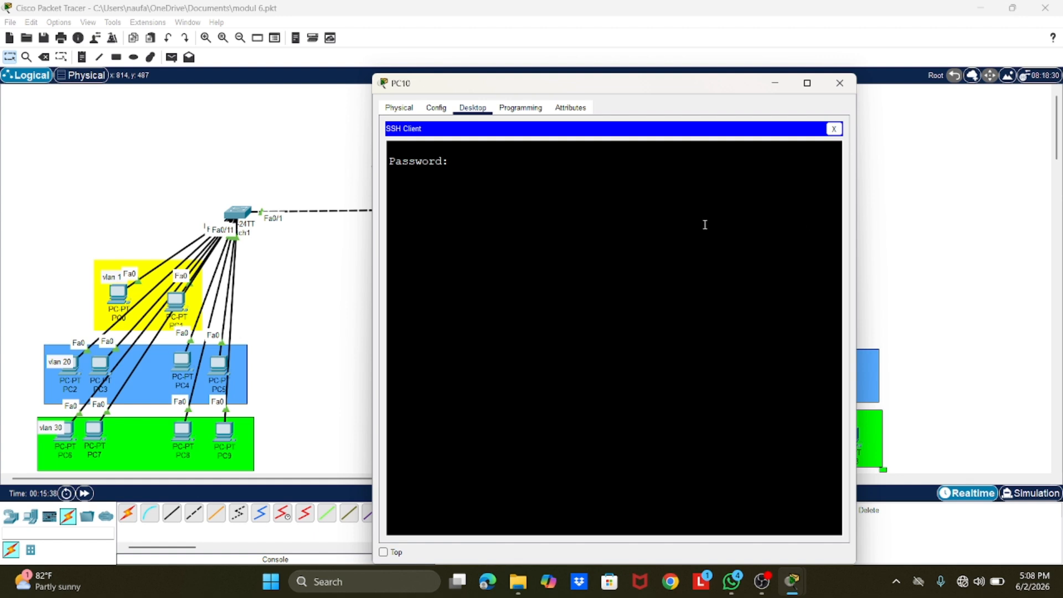
# Step: Log in to the SSH session with the account password and enter privileged mode using the enable password
pyautogui.press('Return')
pyautogui.write('ena')
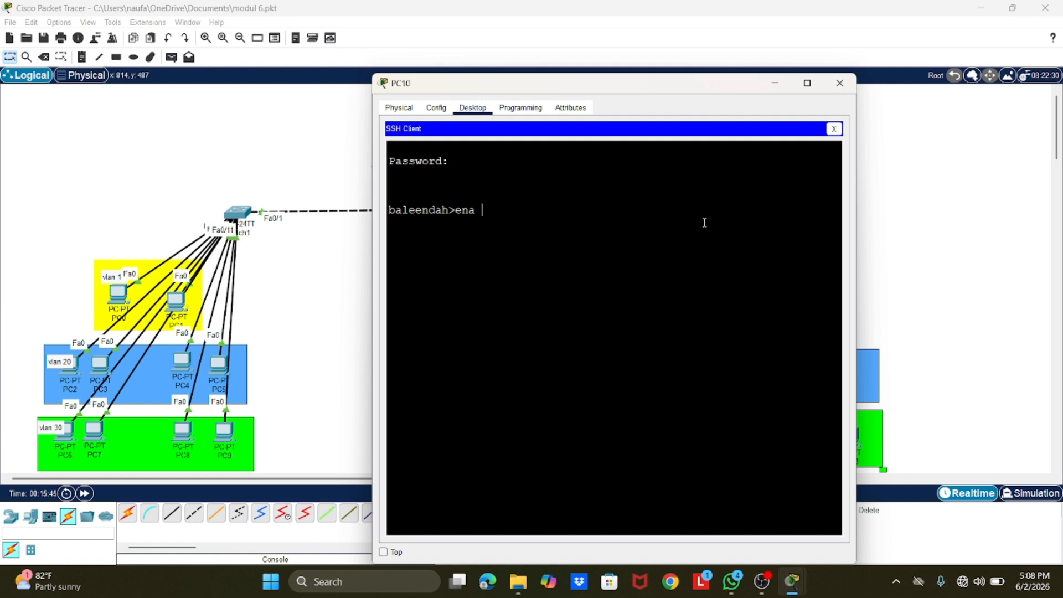
pyautogui.press('BackSpace')
pyautogui.press('Return')
# Step: Enter global configuration mode in the SSH session and close the PC10 window
pyautogui.press('Return')
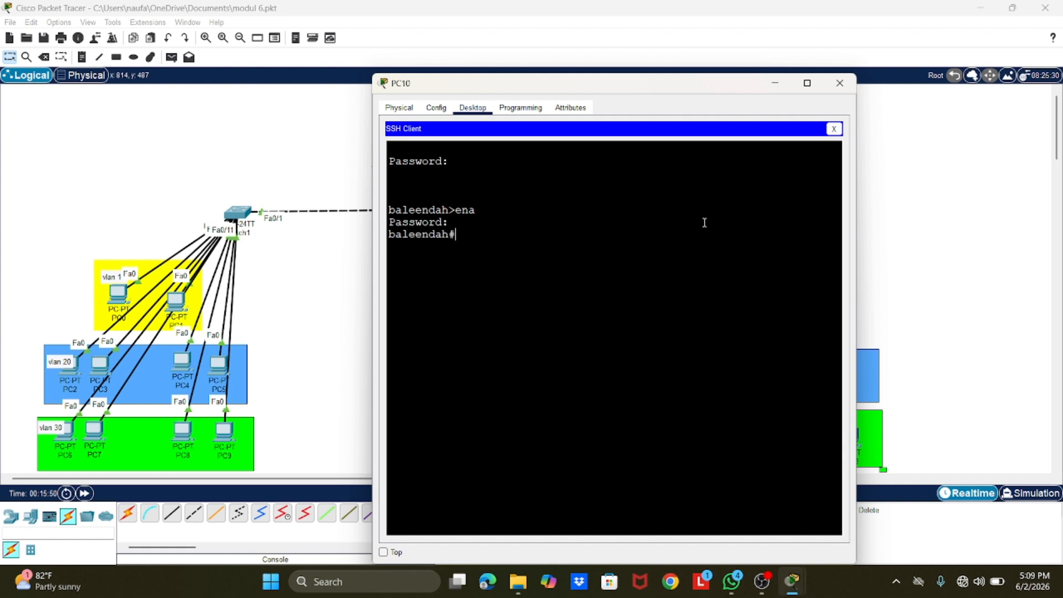
pyautogui.write('conf t')
pyautogui.press('Return')
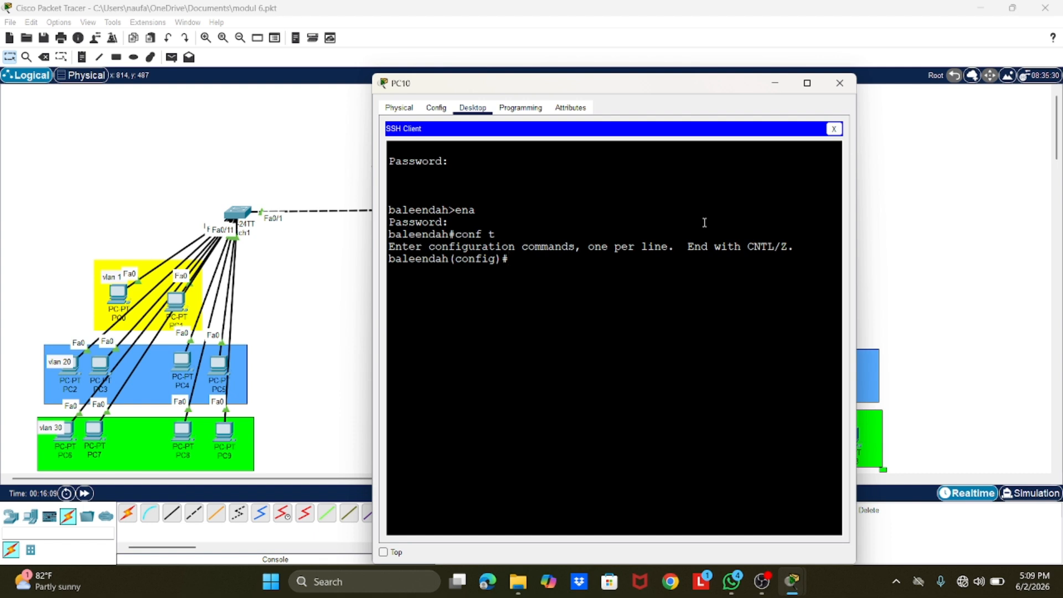
pyautogui.click(839, 83)
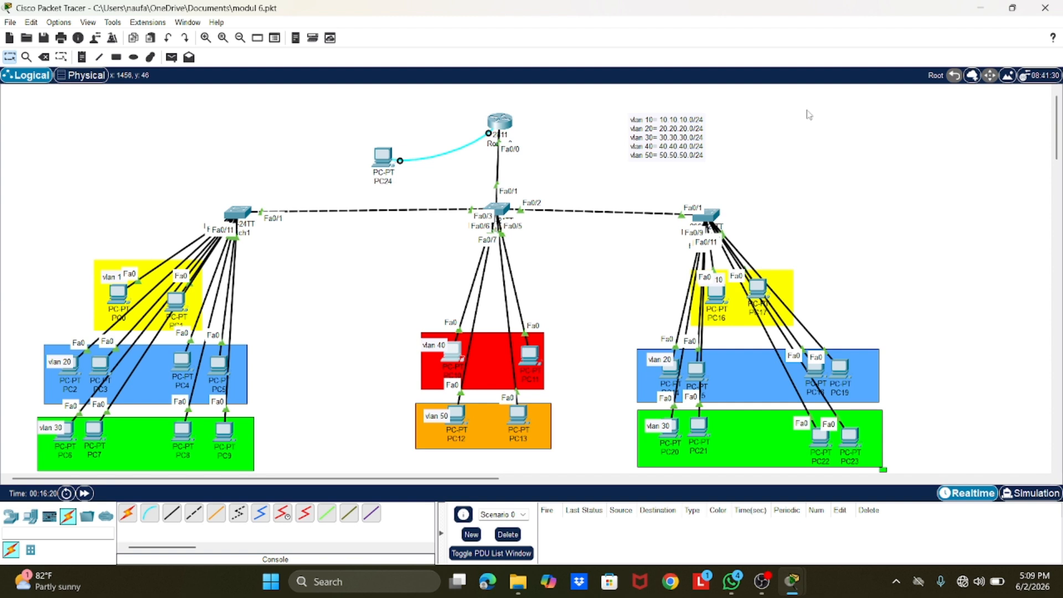
# Step: Open the command line of Switch0, the central switch, and enter global configuration mode
pyautogui.click(498, 213)
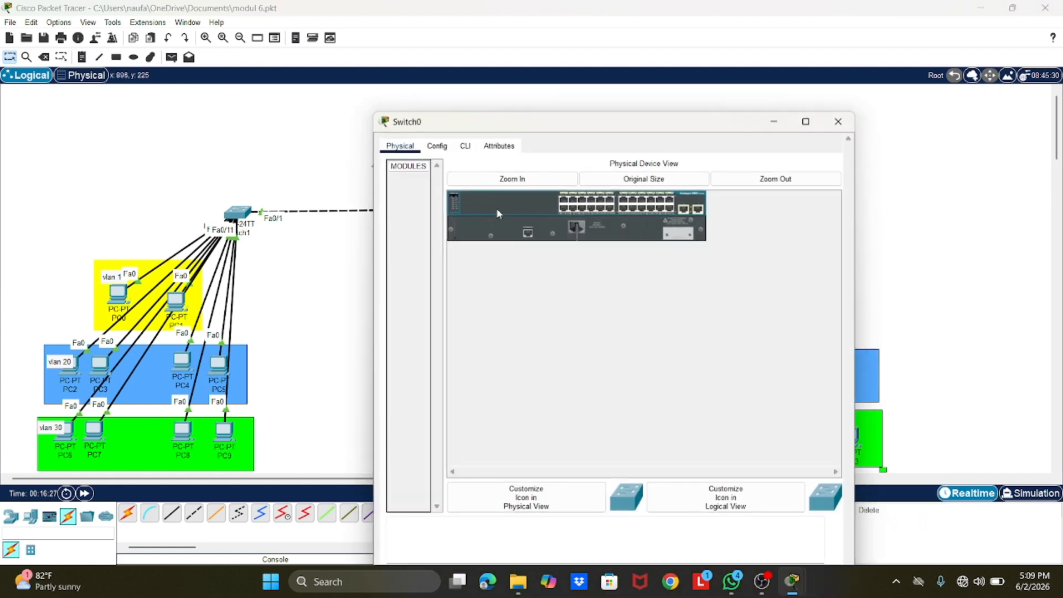
pyautogui.click(465, 108)
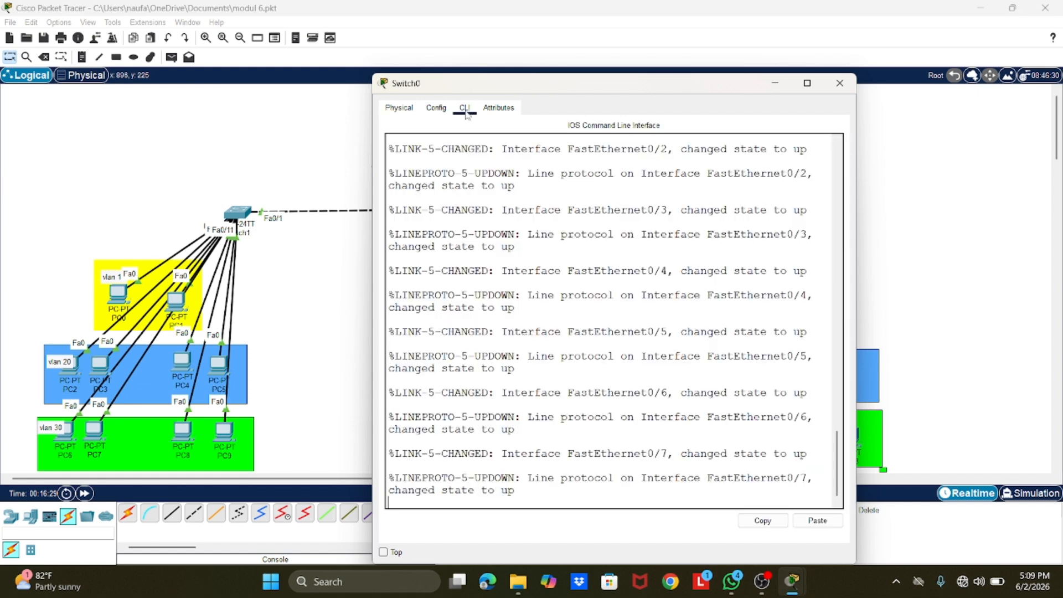
pyautogui.press('Return')
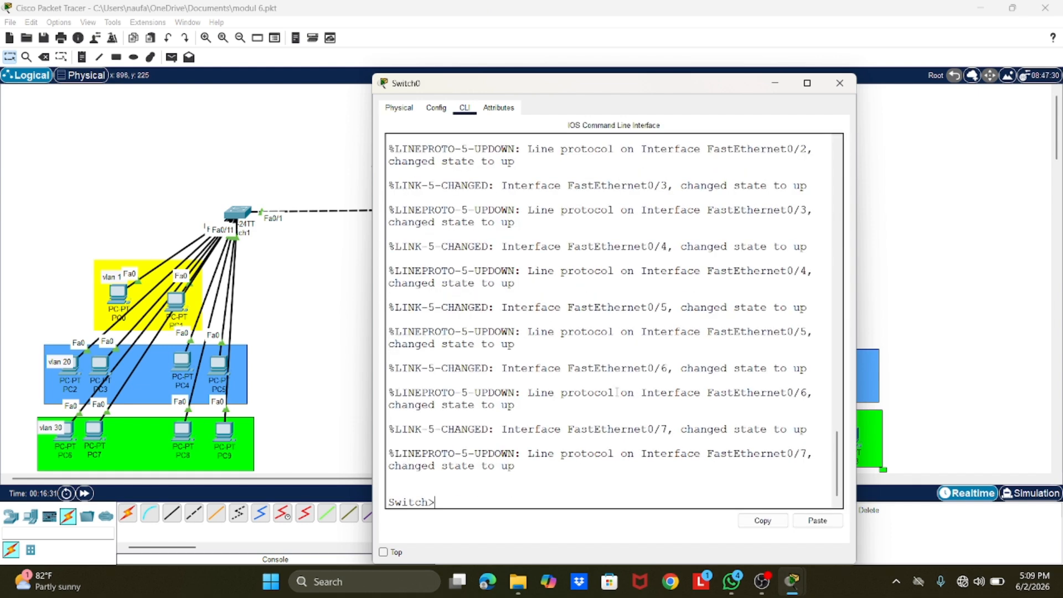
pyautogui.write('ena')
pyautogui.press('Return')
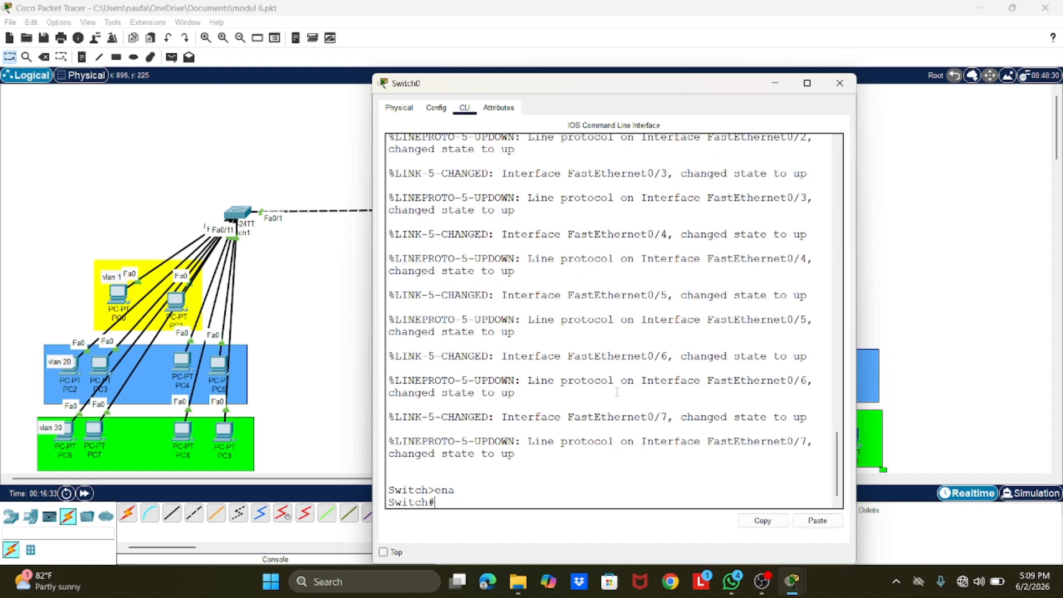
pyautogui.write('conf t')
pyautogui.press('Return')
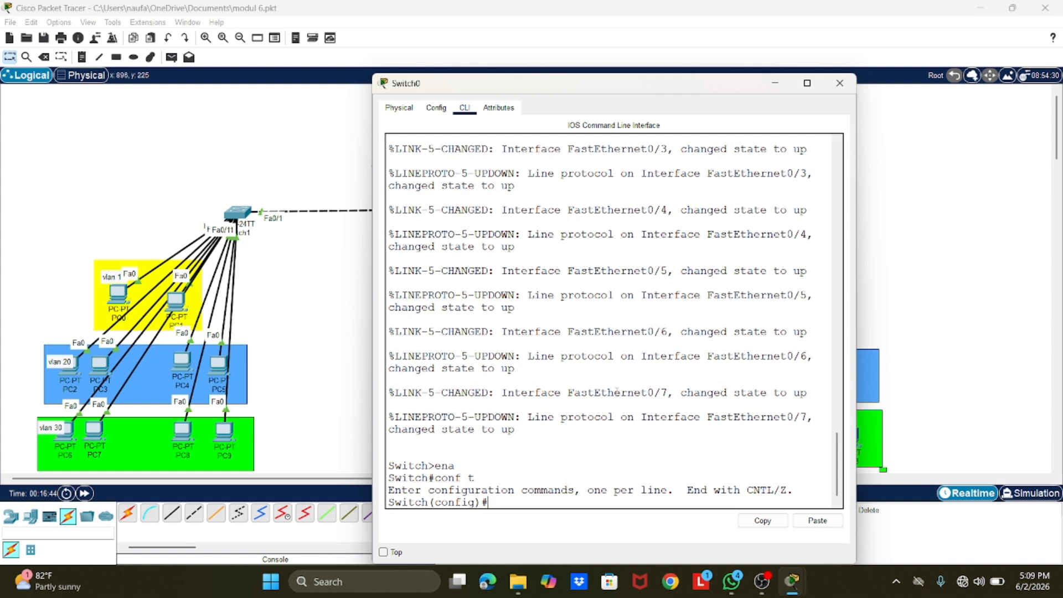
# Step: Enter interface configuration mode for vlan10 on Switch0
pyautogui.write('int vlan10')
pyautogui.press('Return')
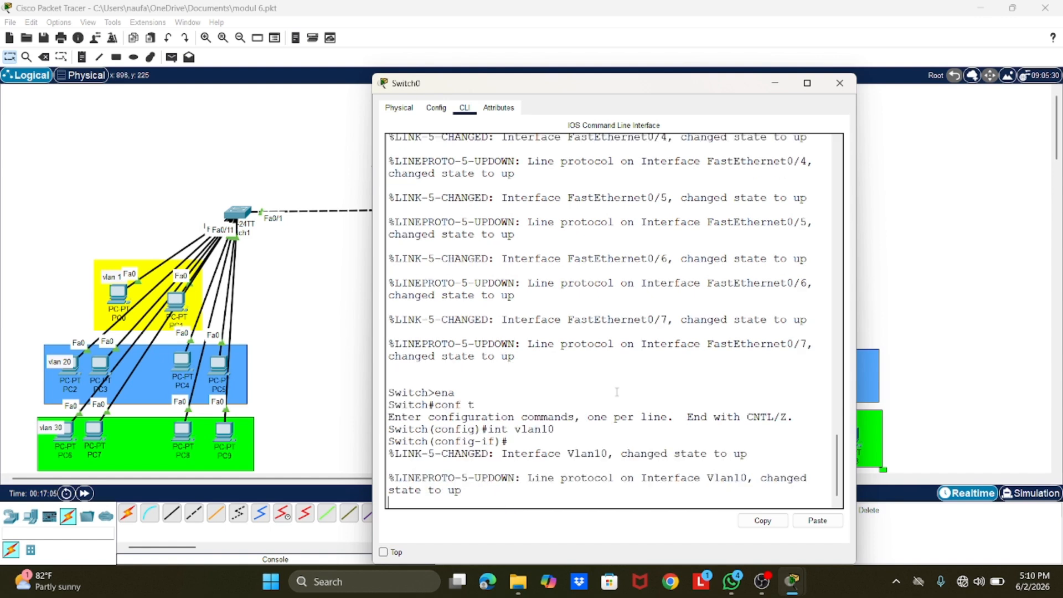
pyautogui.press('Return')
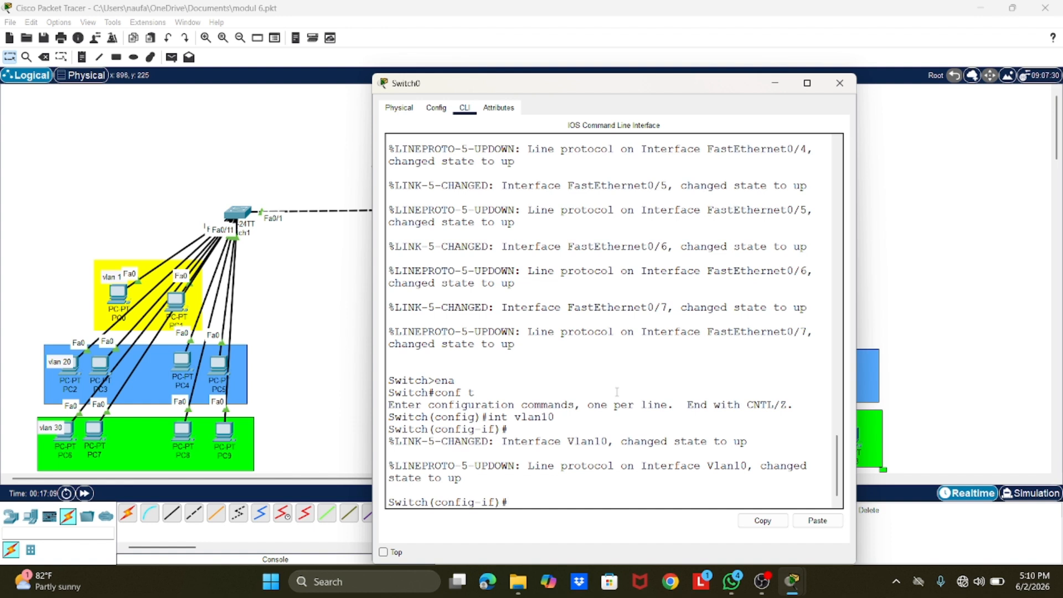
# Step: Assign the IP address 10.10.10.88 with subnet mask 255.255.255.0 to the VLAN 10 interface of Switch0
pyautogui.write('ip address 10.10.1')
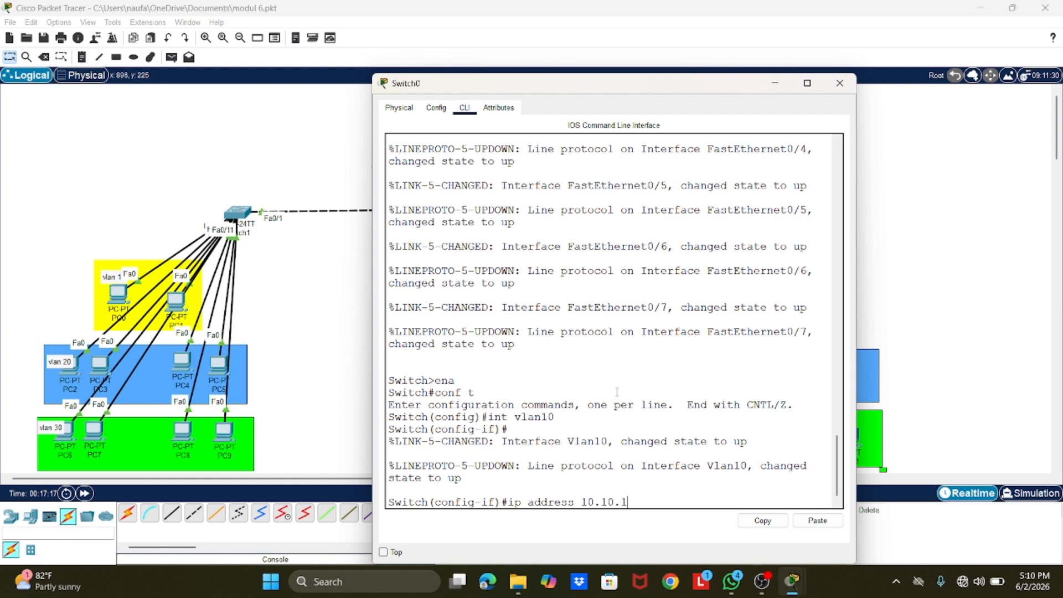
pyautogui.write('0.')
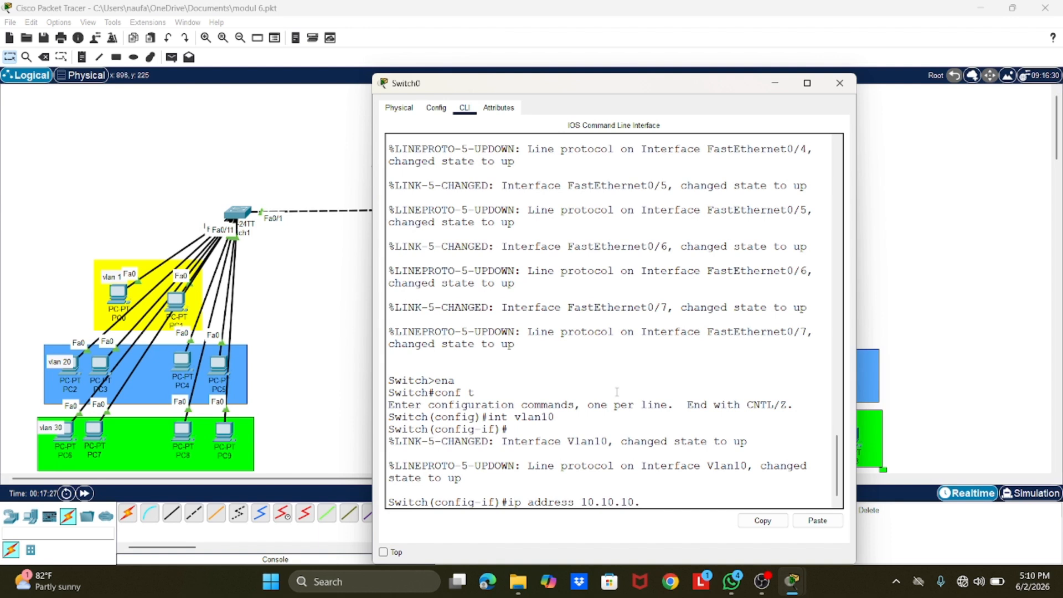
pyautogui.write('88 255.255.255.')
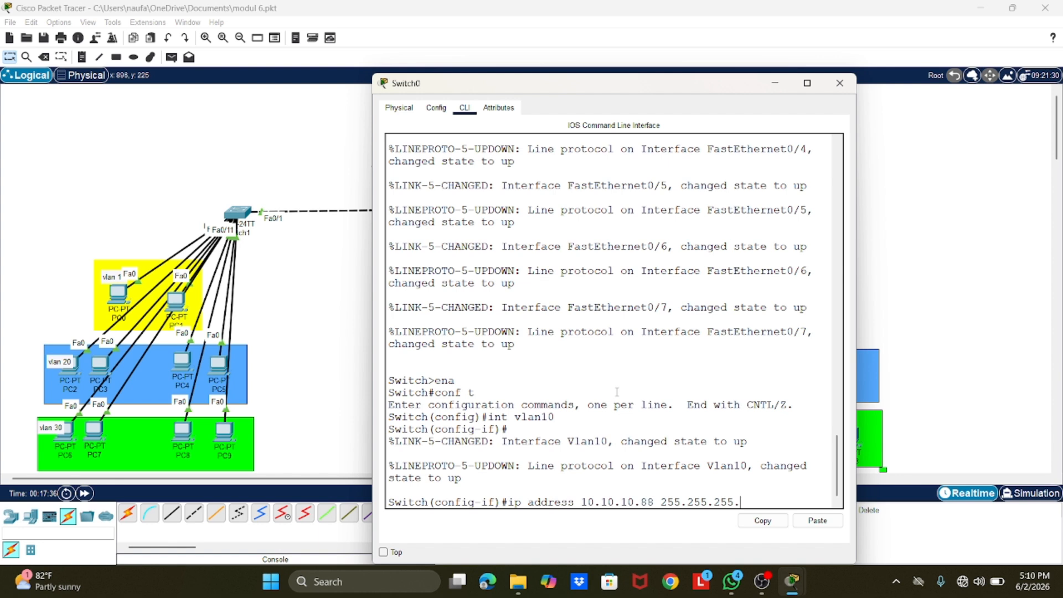
pyautogui.write('0')
pyautogui.moveTo(791, 580)
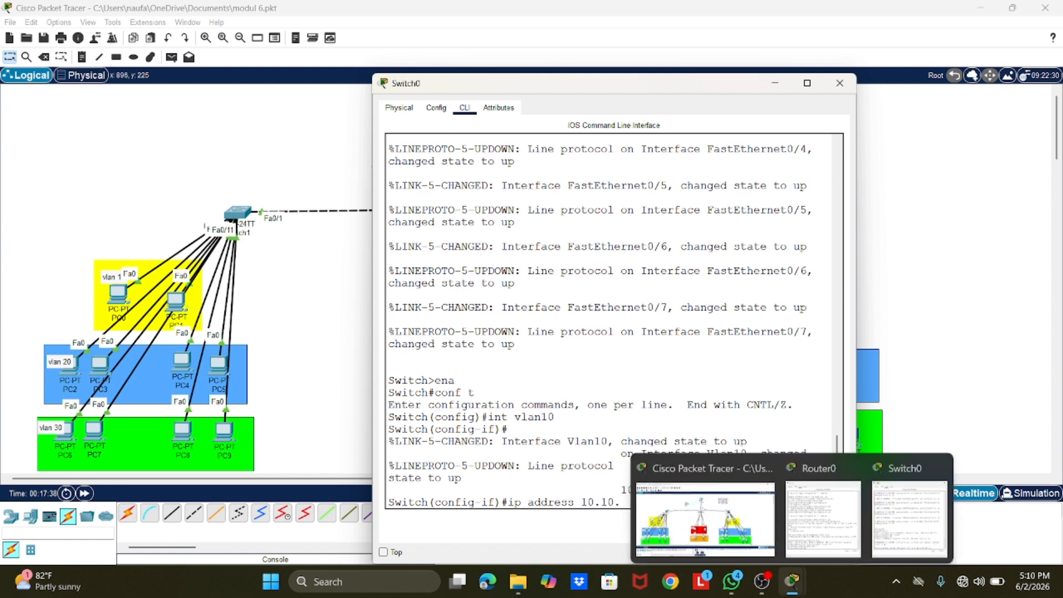
pyautogui.press('Return')
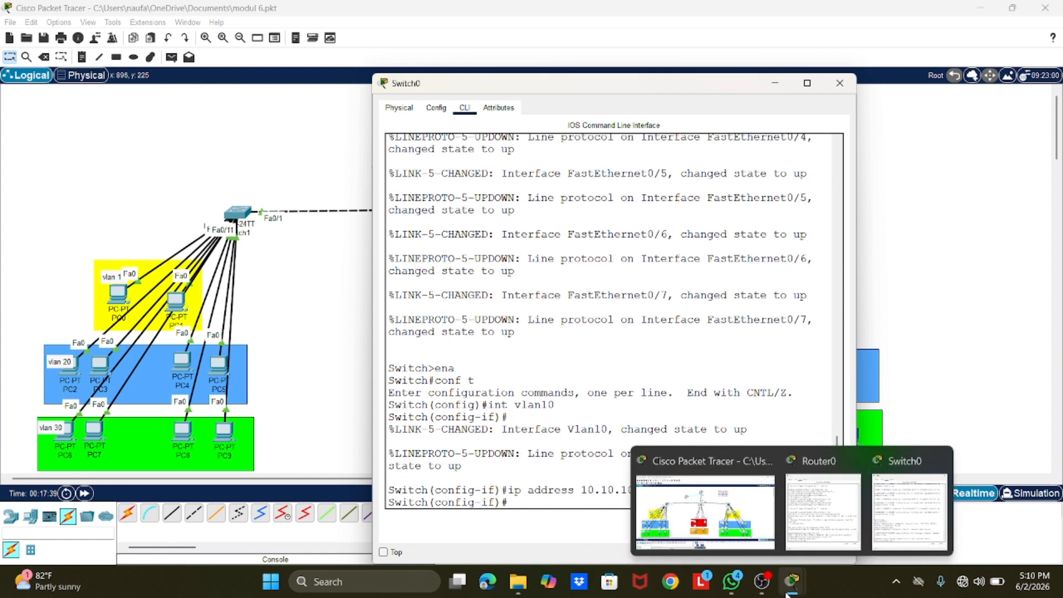
# Step: Set the default gateway of Switch0 to 10.10.10.1
pyautogui.click(727, 349)
pyautogui.write('ip default-gateway')
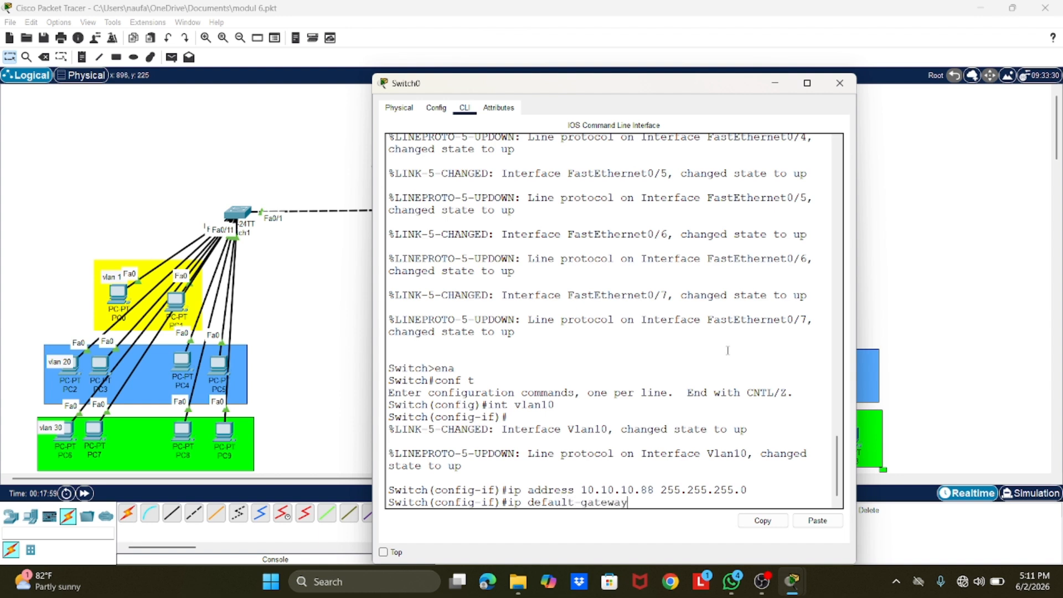
pyautogui.press('Return')
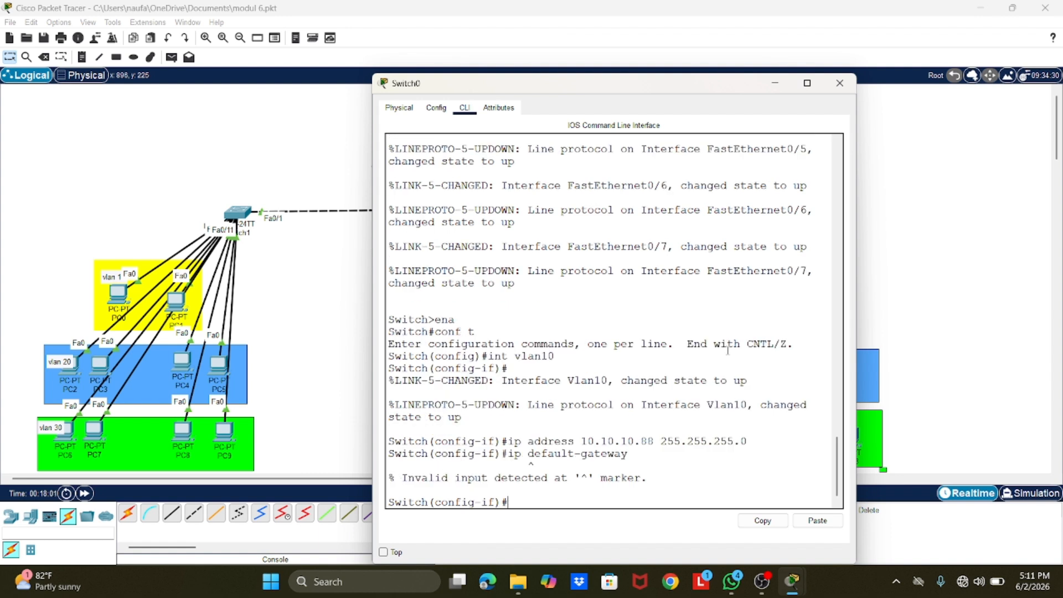
pyautogui.press('Up')
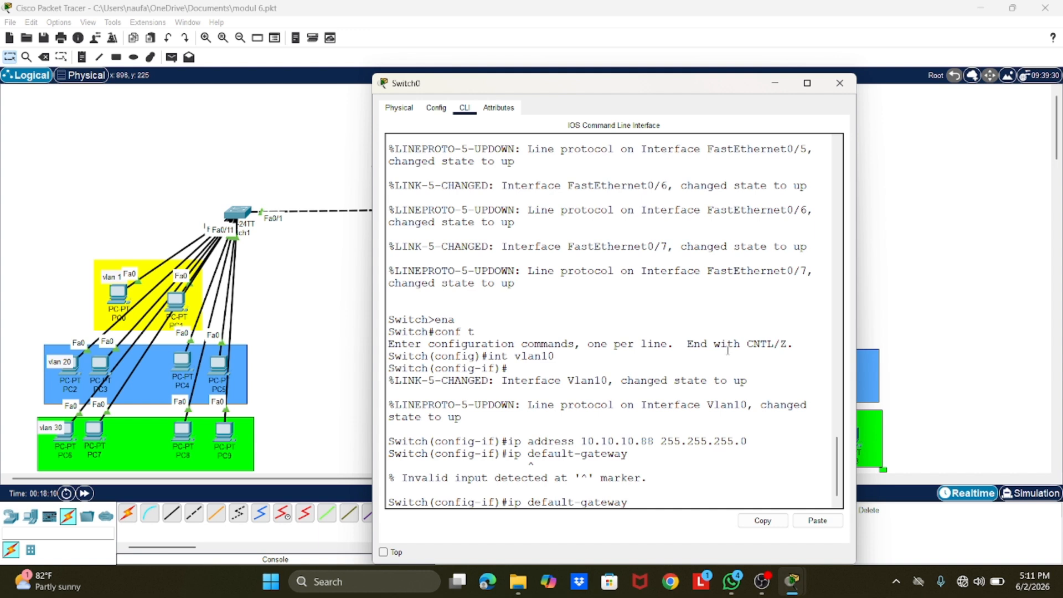
pyautogui.write('10.10.10.1')
pyautogui.press('Return')
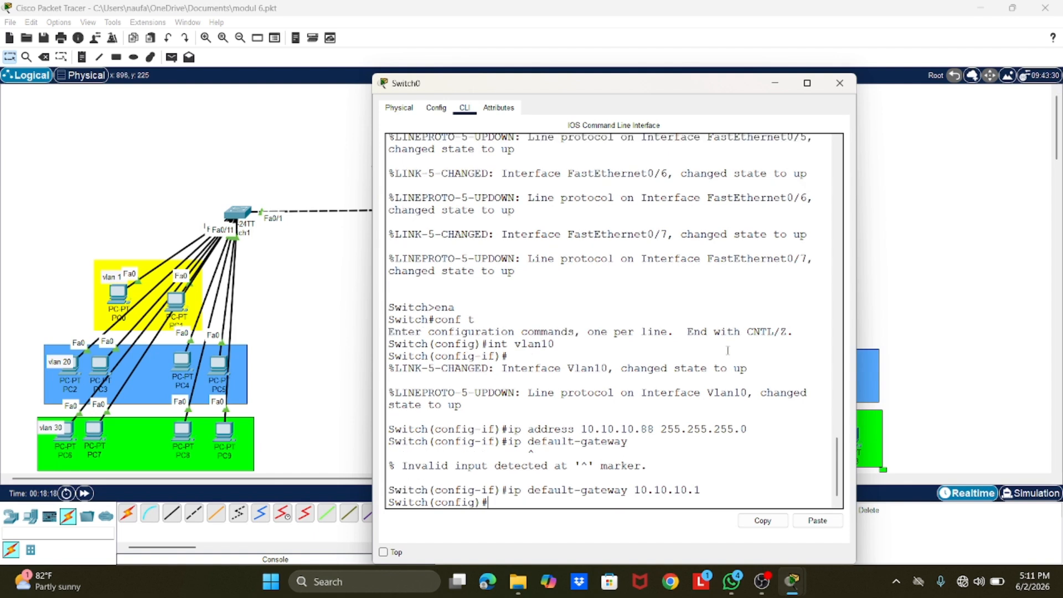
# Step: Display the brief IP interface list of Switch0 to its end and check the Vlan10 address and status
pyautogui.write('do sh ip interface br')
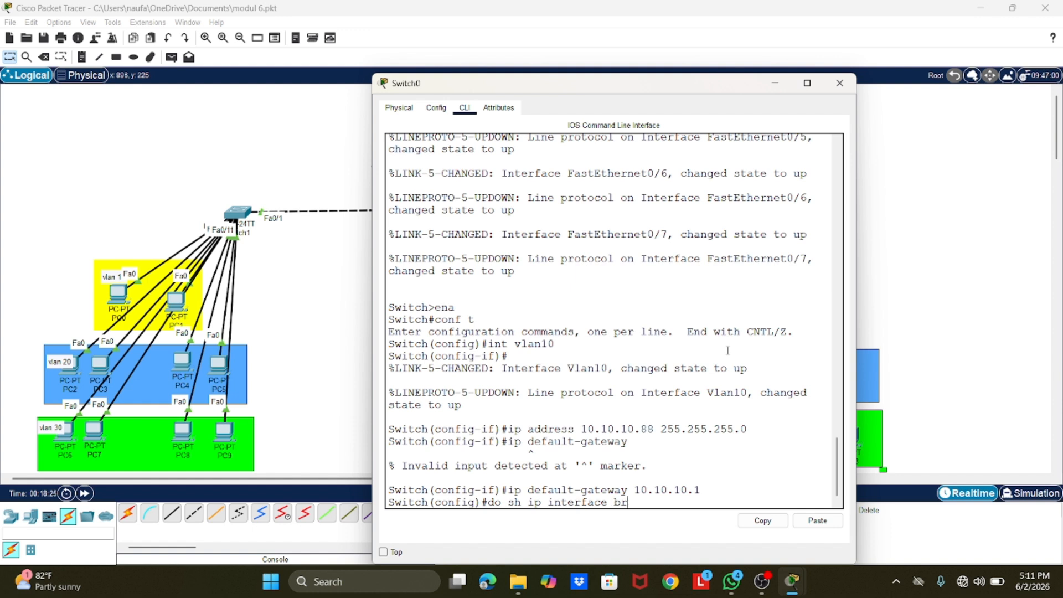
pyautogui.press('Return')
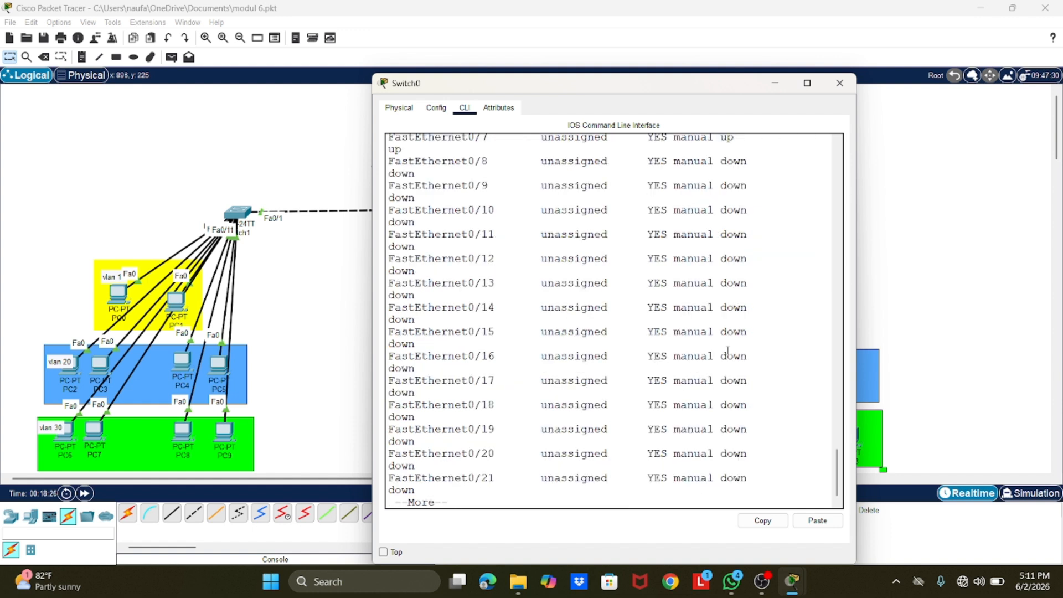
pyautogui.press('Return')
pyautogui.press('Return')
pyautogui.press('Return')
pyautogui.press('Return')
pyautogui.press('Return')
pyautogui.press('Return')
pyautogui.press('Return')
pyautogui.press('Return')
pyautogui.press('Return')
pyautogui.press('Return')
pyautogui.press('Return')
pyautogui.press('Return')
pyautogui.press('Return')
pyautogui.press('Return')
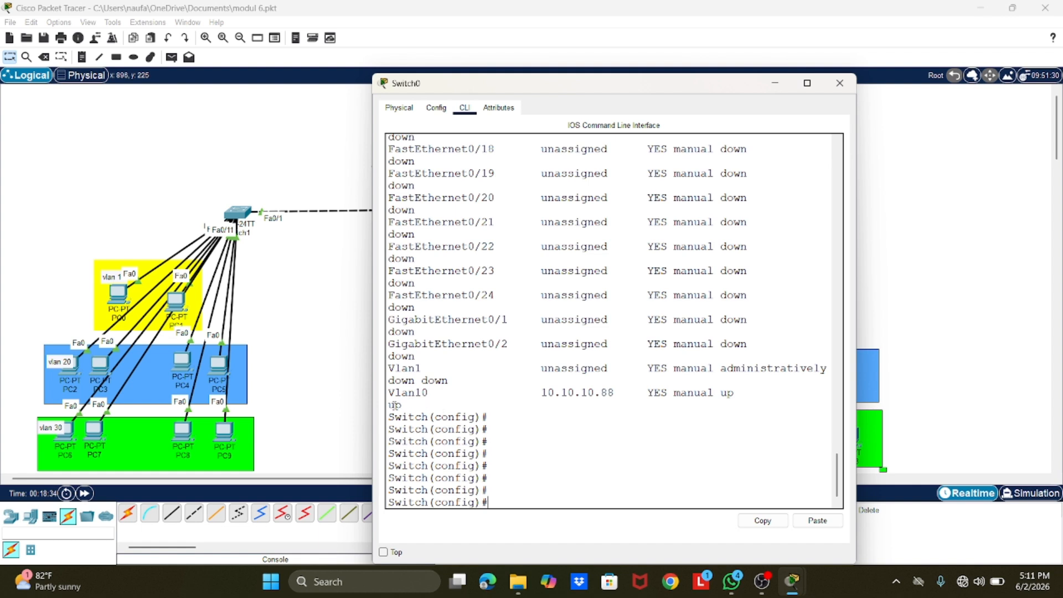
pyautogui.moveTo(401, 404)
pyautogui.mouseDown()
pyautogui.moveTo(389, 381)
pyautogui.moveTo(401, 404)
pyautogui.moveTo(400, 393)
pyautogui.moveTo(598, 392)
pyautogui.moveTo(390, 392)
pyautogui.moveTo(401, 405)
pyautogui.mouseUp()
# Step: Minimize the Switch0 window to view the whole topology and reopen the central switch's command line
pyautogui.click(775, 83)
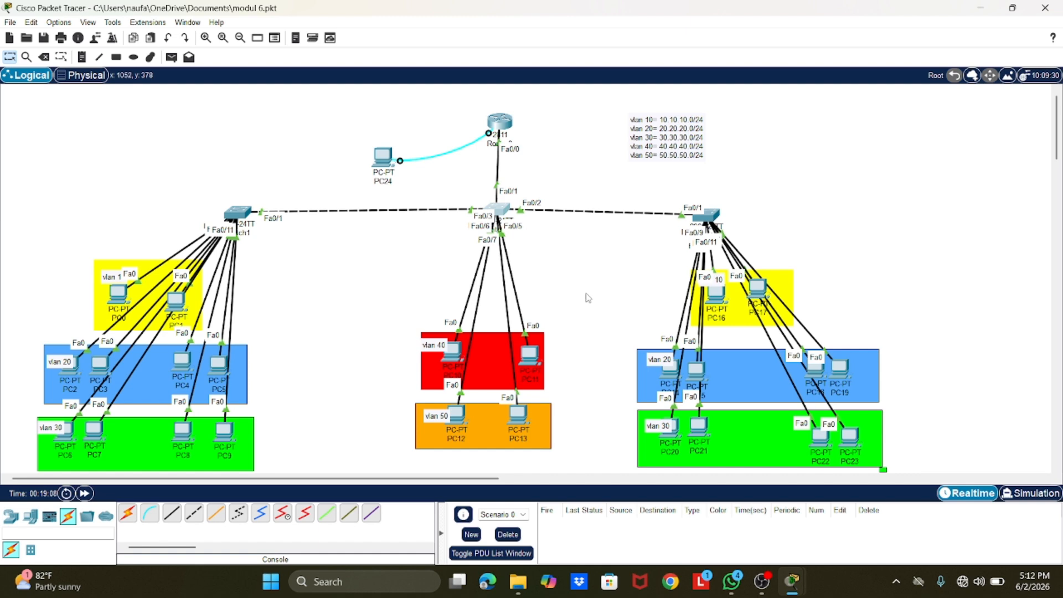
pyautogui.click(492, 208)
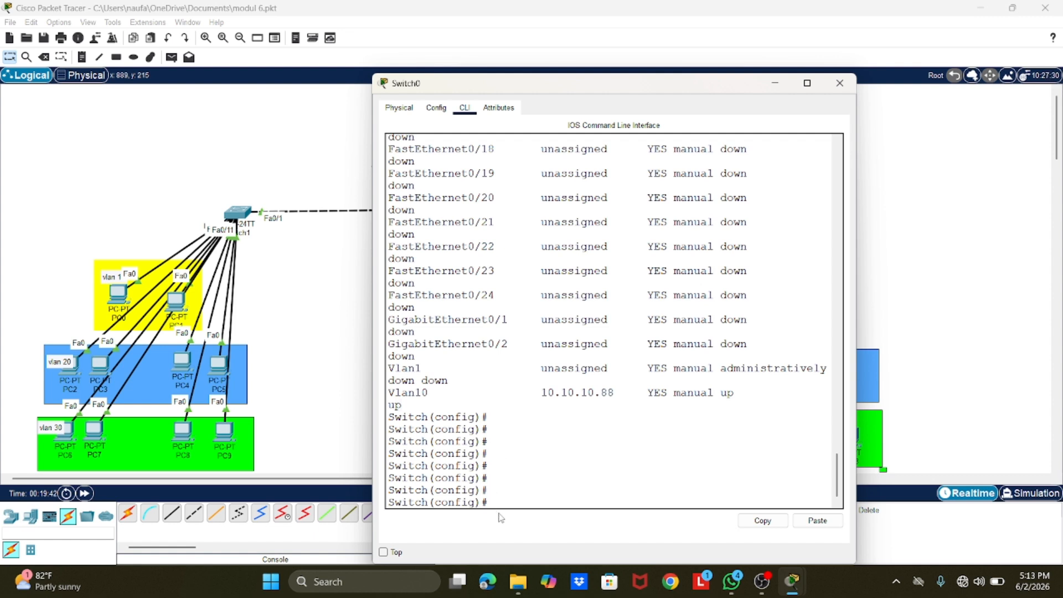
# Step: Set the hostname of Switch0 to sw-baleendah2
pyautogui.write('hostname sw-baleend')
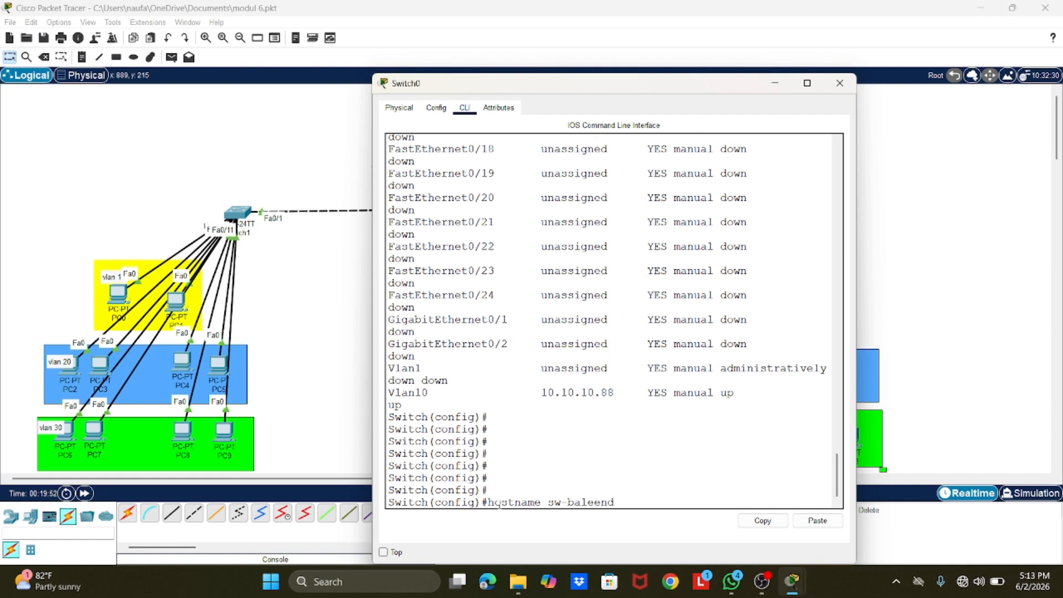
pyautogui.write('ah2')
pyautogui.press('Return')
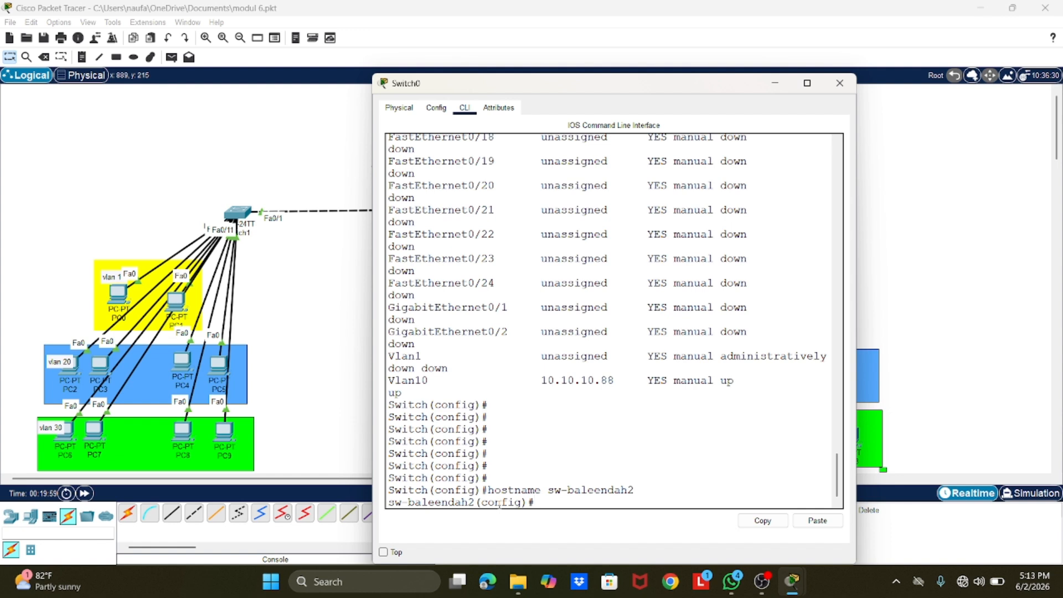
# Step: Set the switch's IP domain name to sw-baleendah2
pyautogui.write('ip ')
pyautogui.write('domain')
pyautogui.write(' name')
pyautogui.write(' sw-')
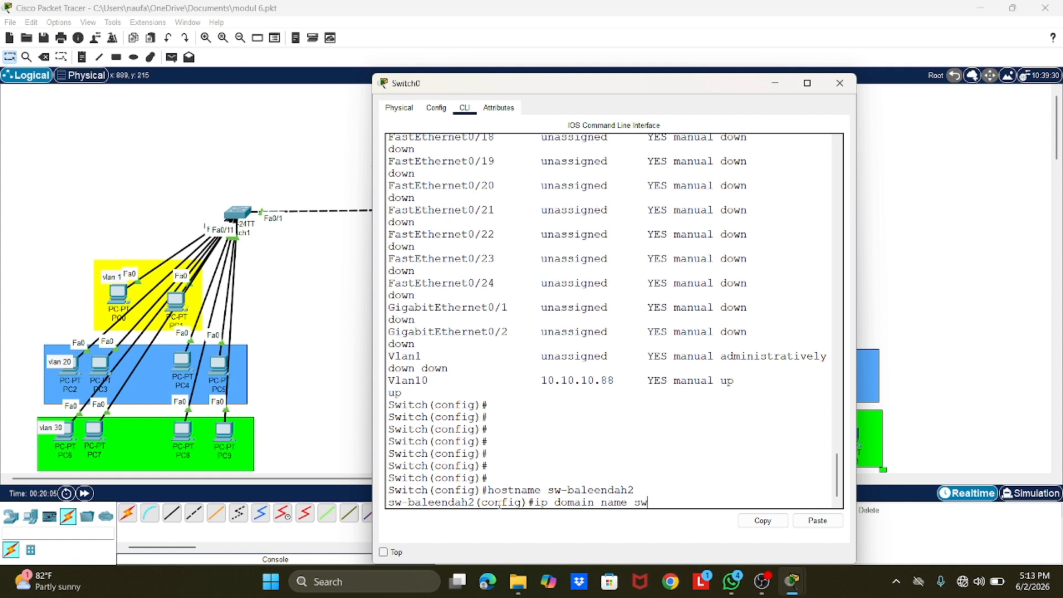
pyautogui.write('baleendah2')
pyautogui.press('Return')
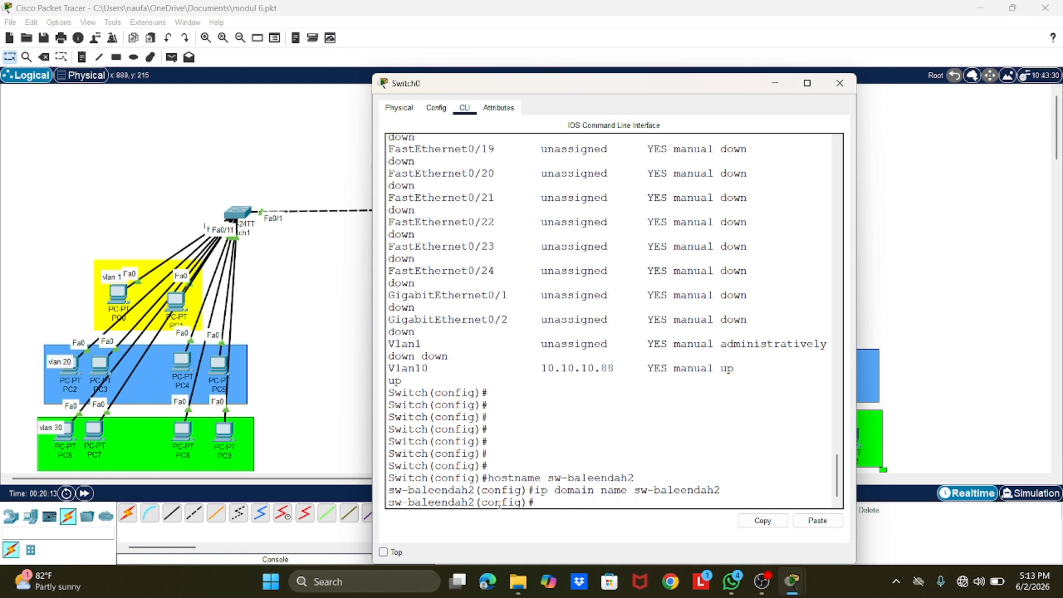
# Step: Generate an RSA crypto key pair on the switch with a 1024-bit modulus
pyautogui.write('crypto key generate')
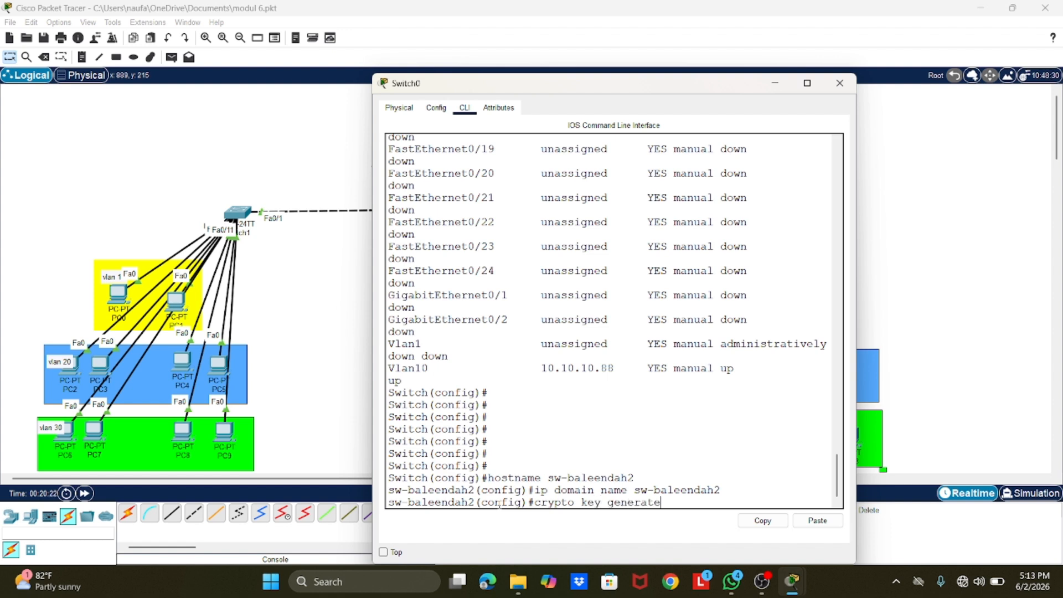
pyautogui.write('rsa')
pyautogui.press('BackSpace')
pyautogui.press('BackSpace')
pyautogui.press('BackSpace')
pyautogui.write('rsa')
pyautogui.press('Return')
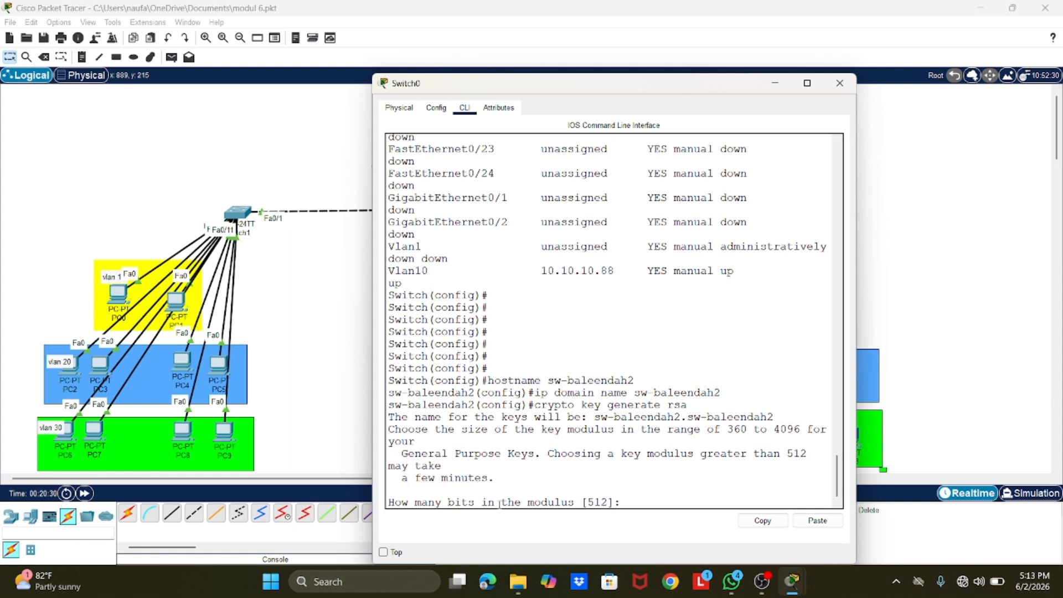
pyautogui.write('1024')
pyautogui.press('Return')
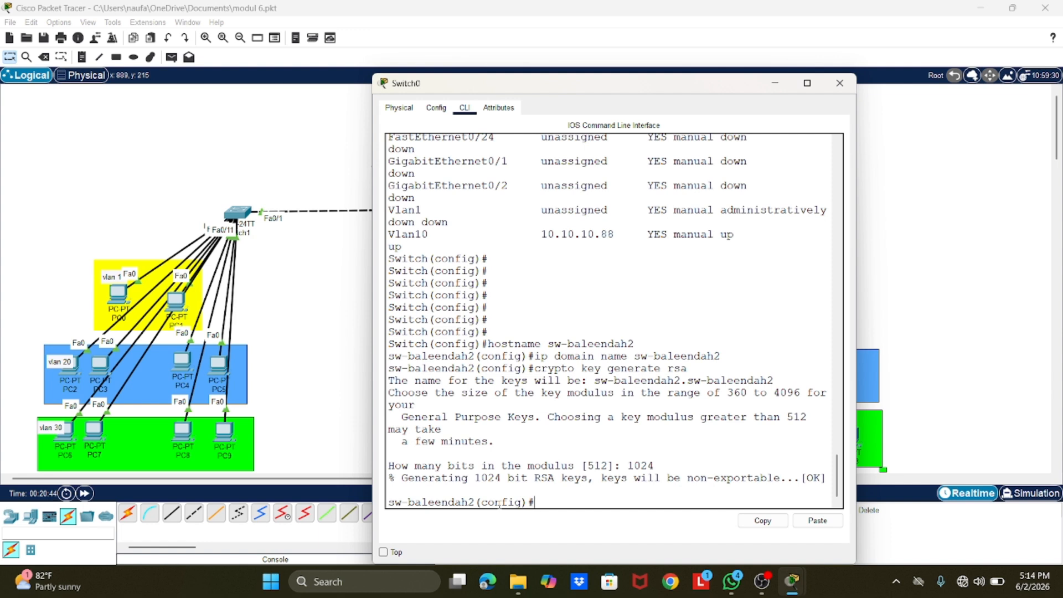
# Step: Create the local user admin2 on the switch and assign its account password
pyautogui.write('userb')
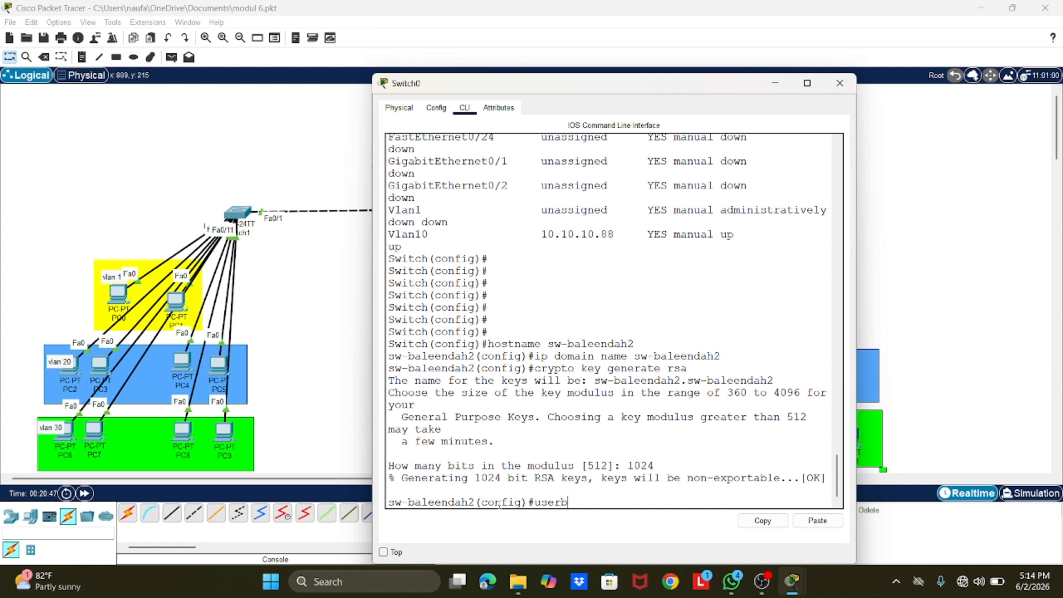
pyautogui.press('BackSpace')
pyautogui.write('name admin2 passwor')
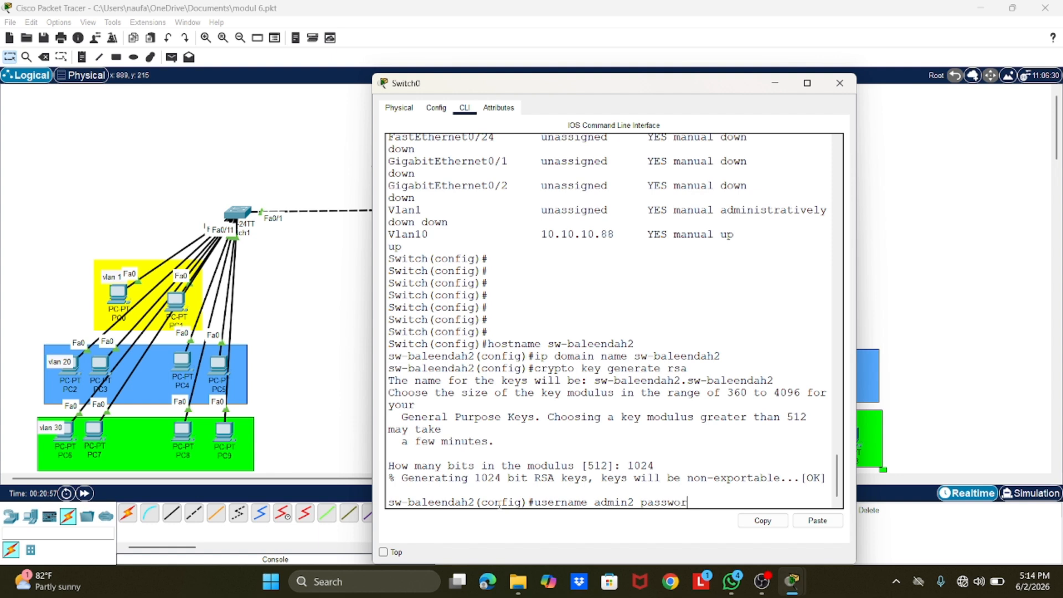
pyautogui.write('d admin2')
pyautogui.press('Return')
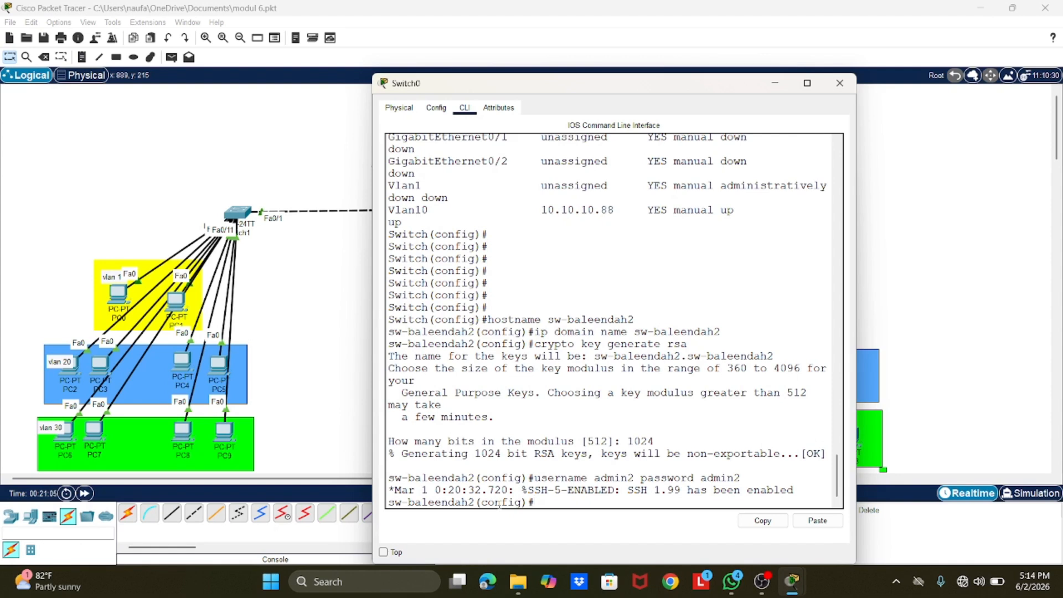
# Step: Restrict the switch's VTY lines 0 to 2 to SSH as the transport input
pyautogui.write('line v')
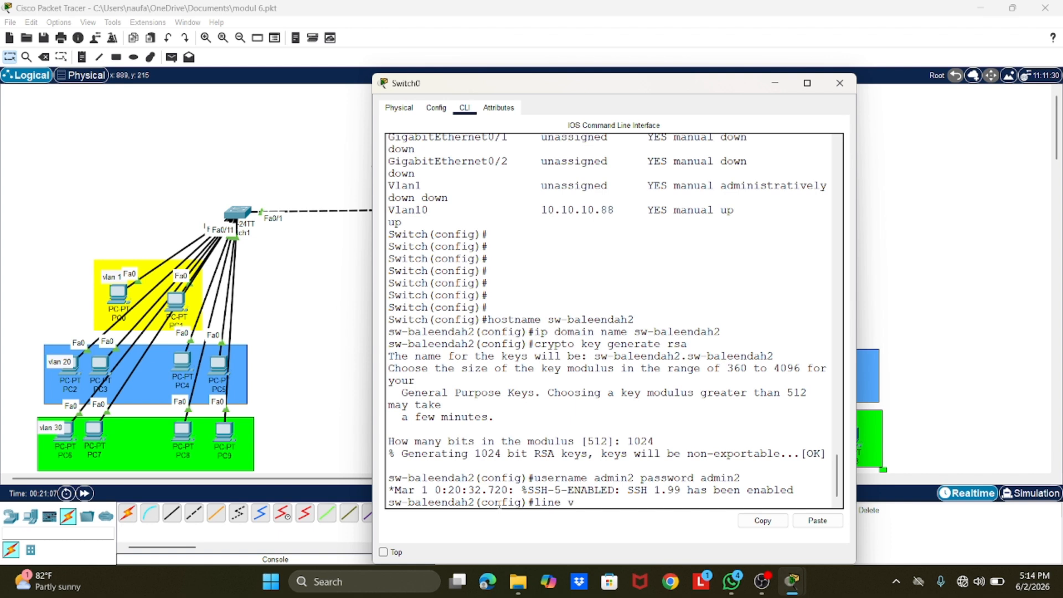
pyautogui.write('ty 0 2')
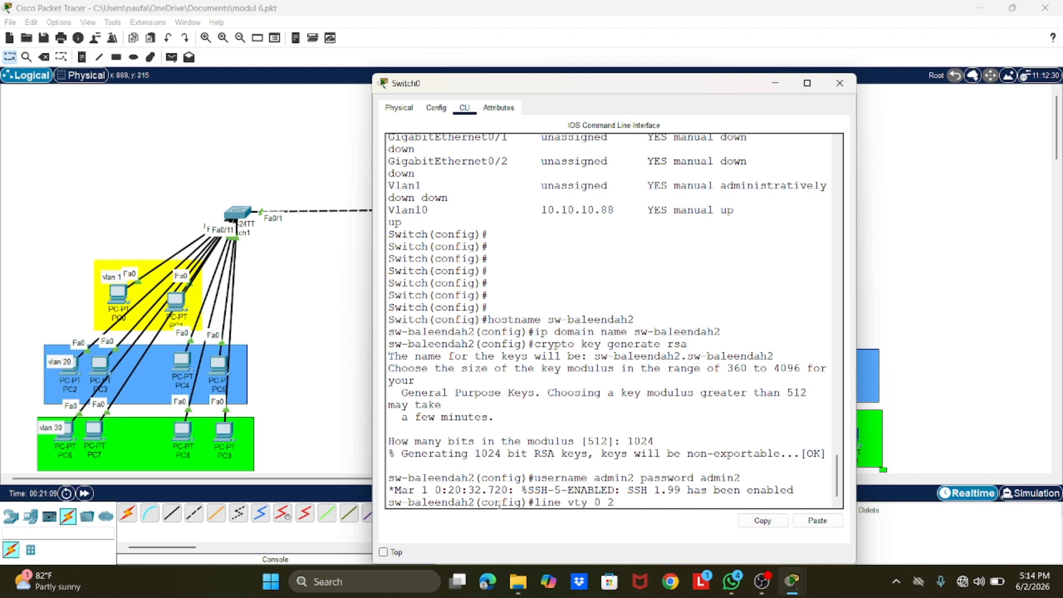
pyautogui.press('Return')
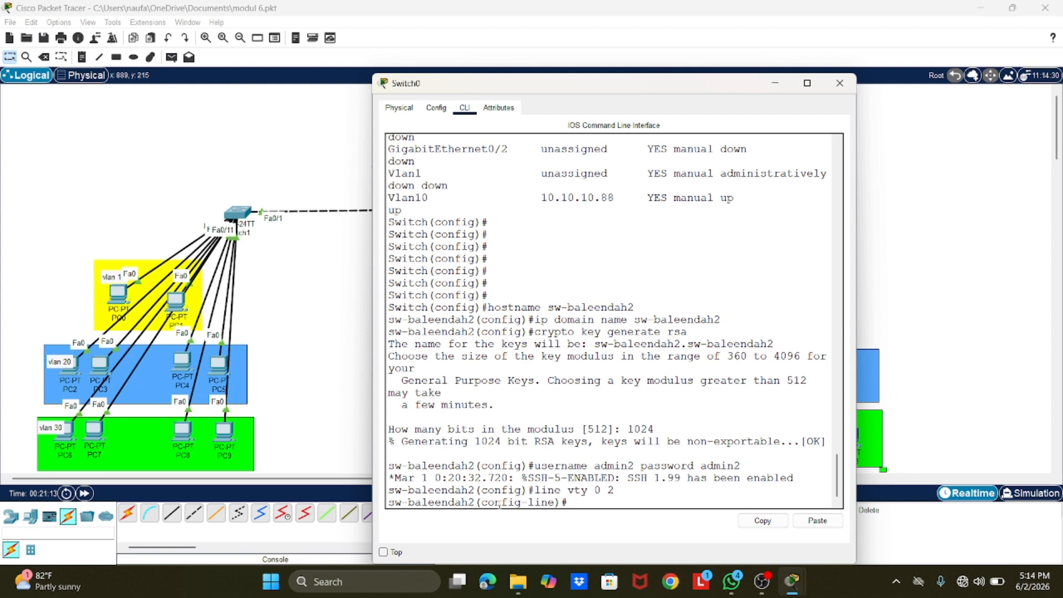
pyautogui.write('transport input ssh')
pyautogui.press('Return')
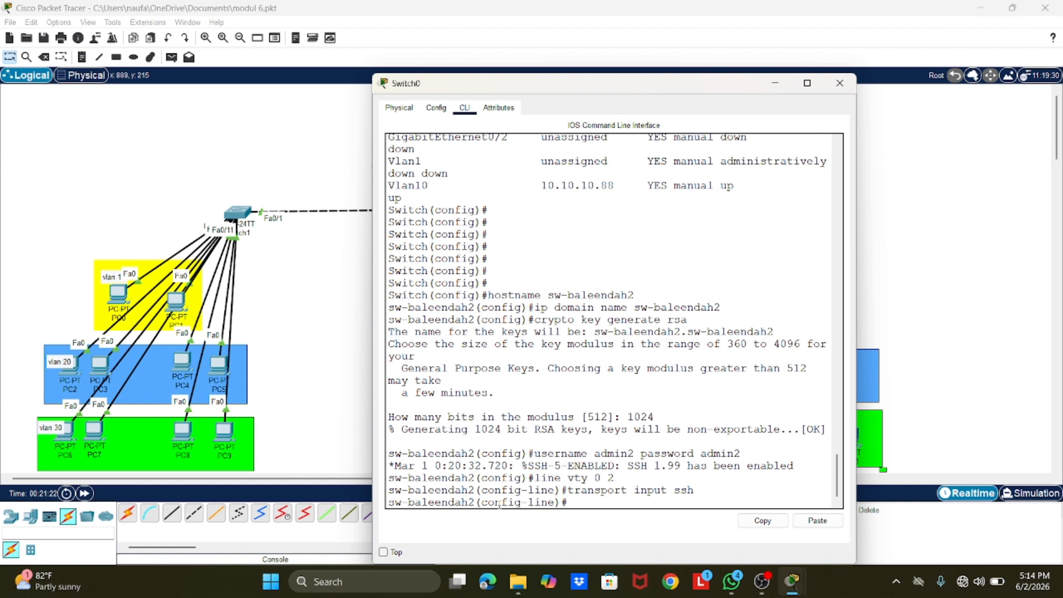
# Step: Enable local user login on the VTY lines and close the Switch0 window
pyautogui.write('login local')
pyautogui.press('Return')
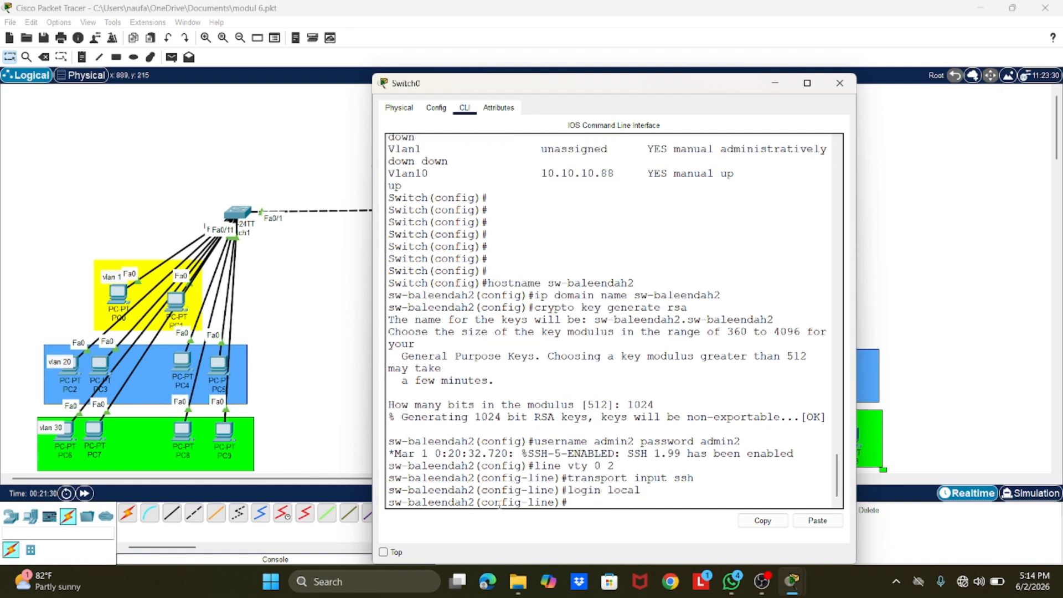
pyautogui.click(840, 83)
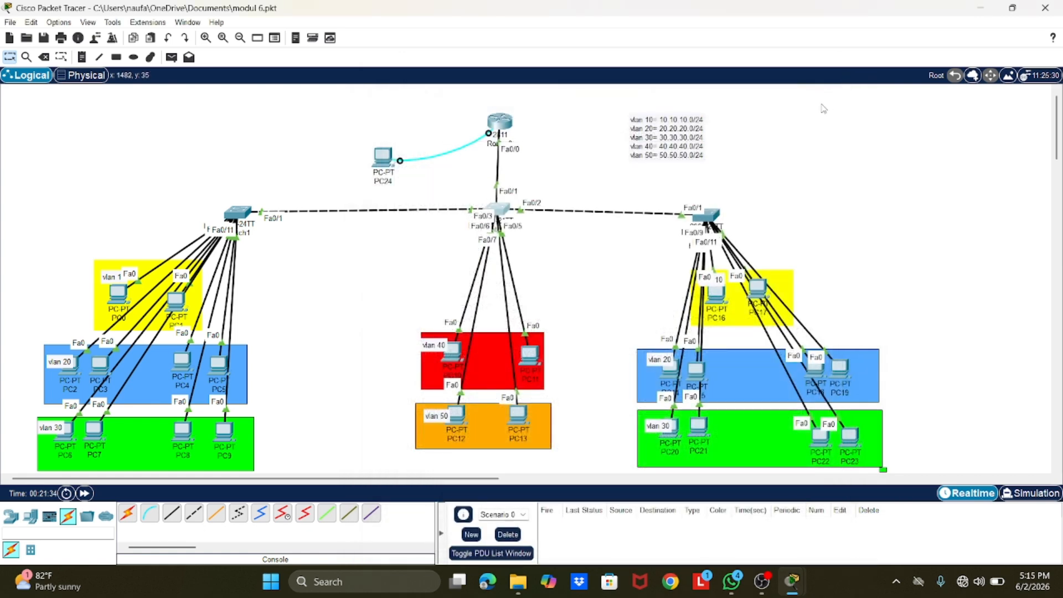
# Step: Connect from PC11 to 10.10.10.88 over SSH as admin2 and log in with the account password
pyautogui.click(529, 354)
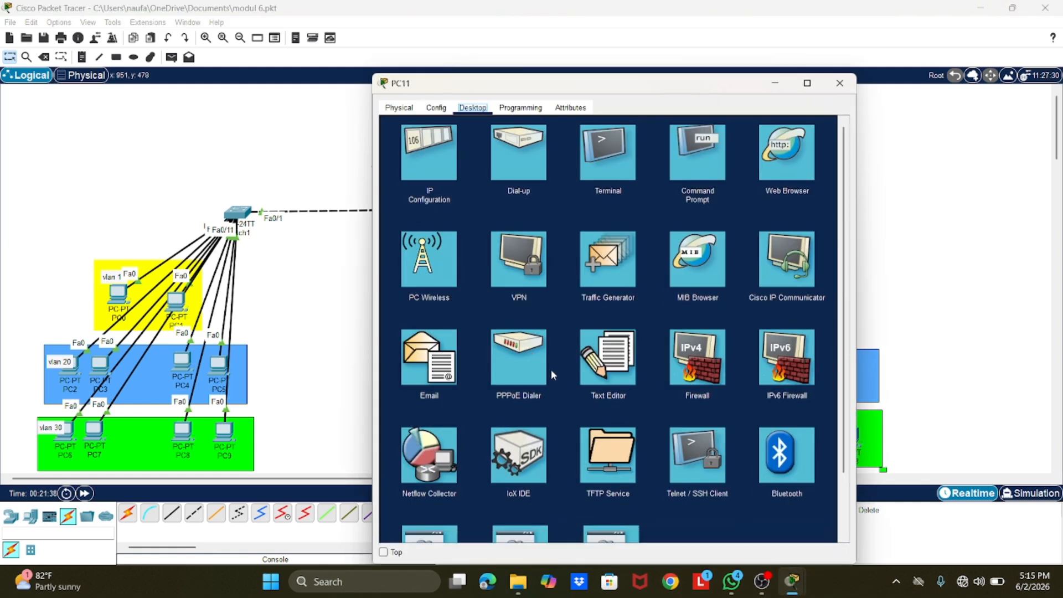
pyautogui.click(702, 475)
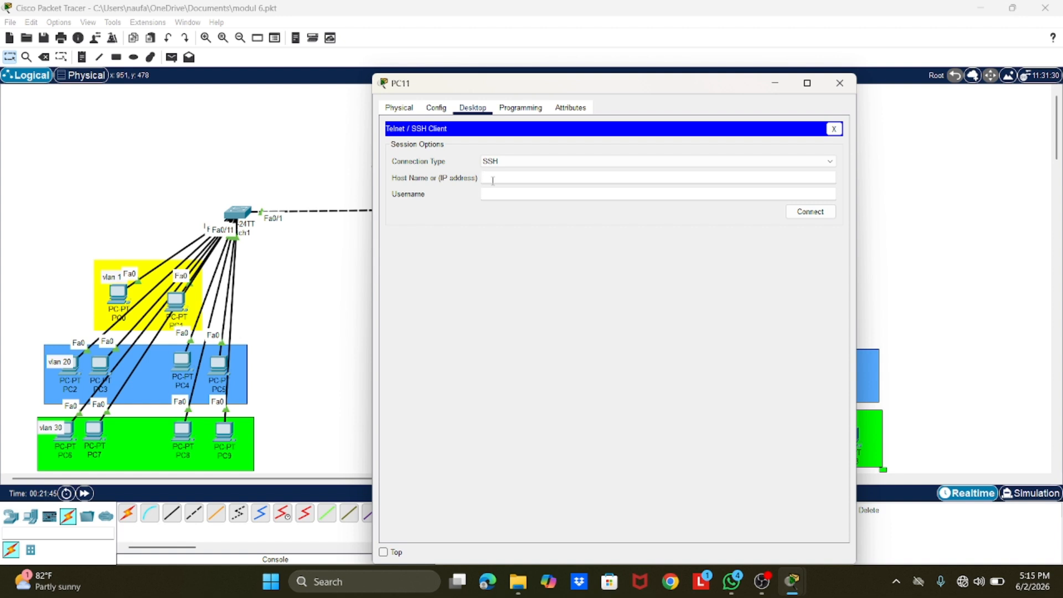
pyautogui.write('10.10.10.88')
pyautogui.click(509, 192)
pyautogui.write('admin2')
pyautogui.click(822, 211)
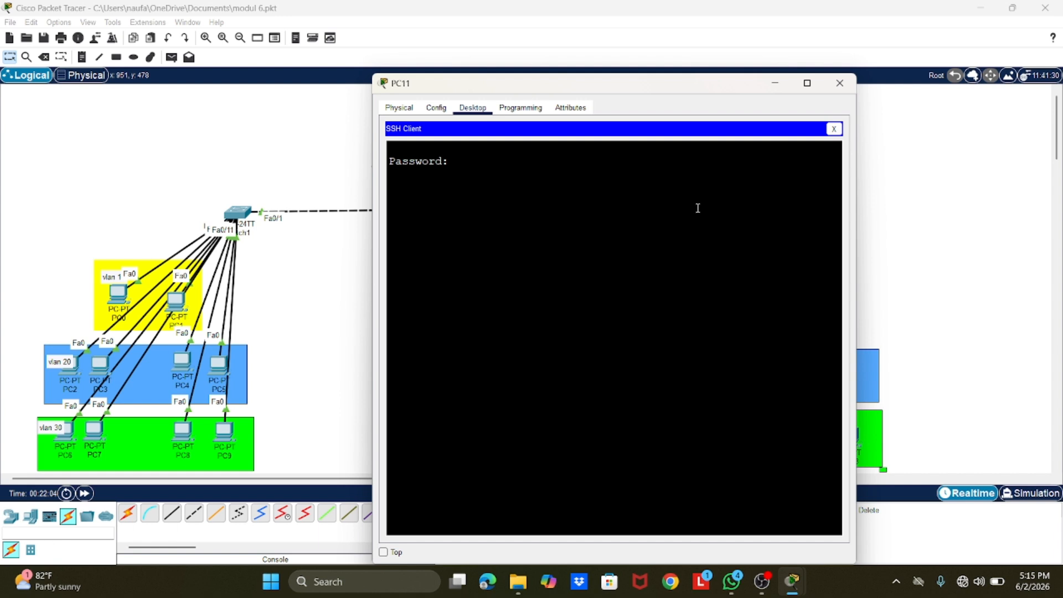
pyautogui.press('Return')
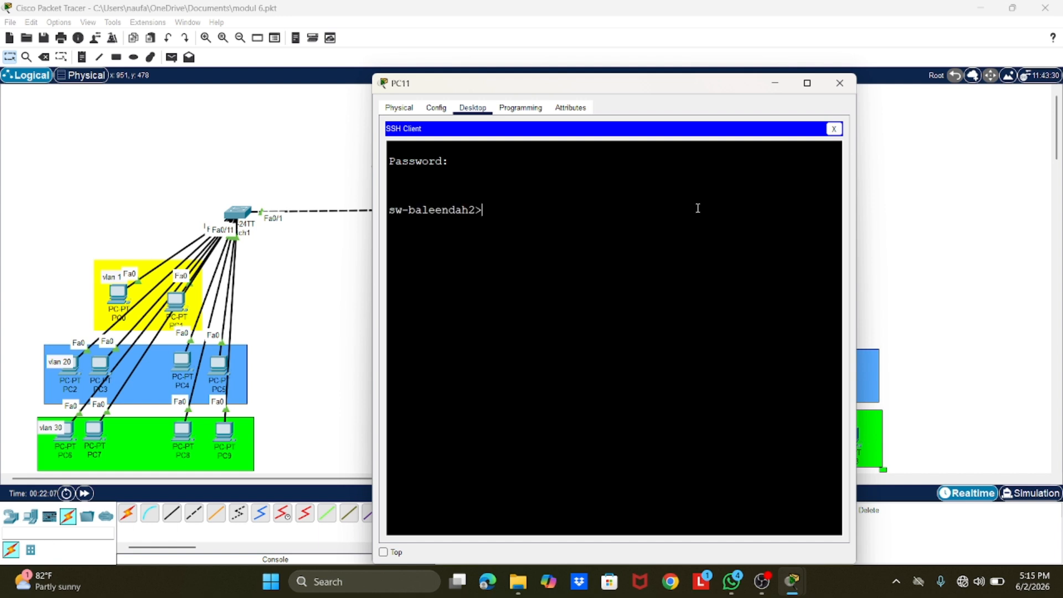
# Step: Try to enter privileged EXEC mode on the switch through PC11's SSH session
pyautogui.write('en')
pyautogui.write('a')
pyautogui.press('Return')
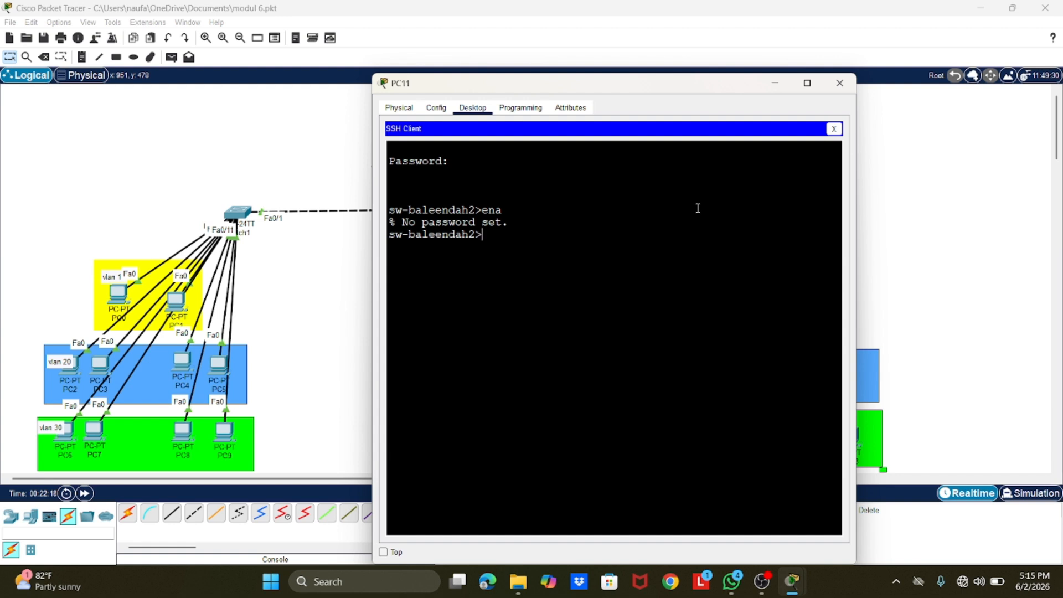
# Step: Set an enable secret password in Switch0's command line, with the PC11 window minimized, and close the switch window
pyautogui.click(774, 83)
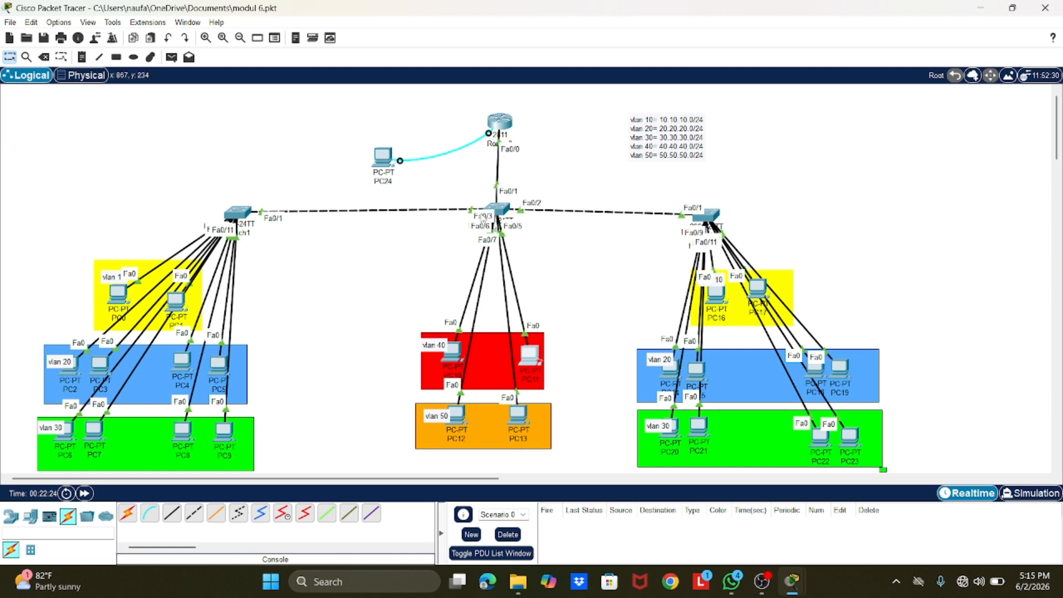
pyautogui.click(498, 209)
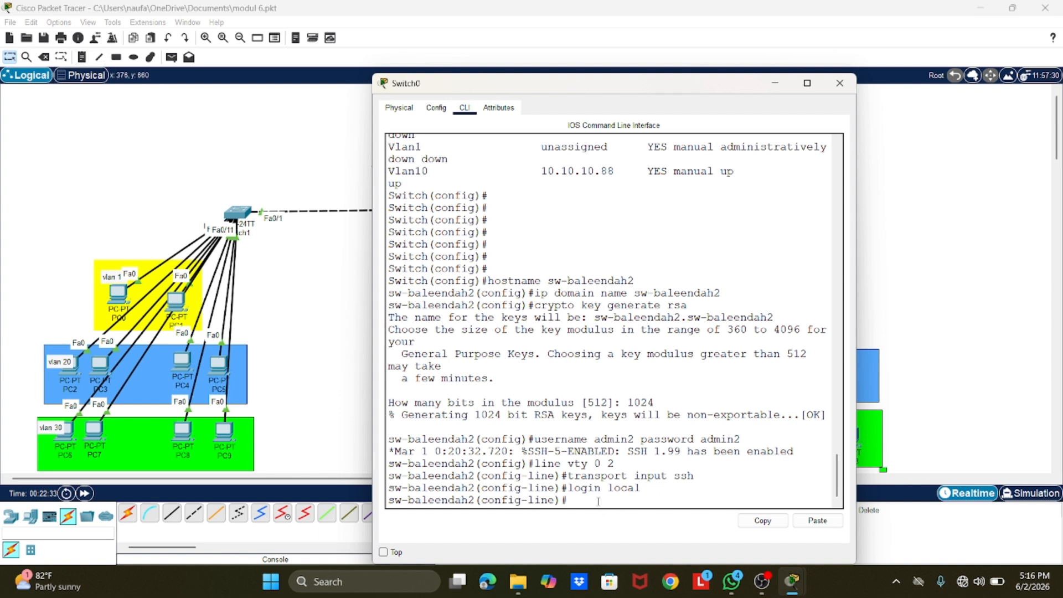
pyautogui.write('enable secret')
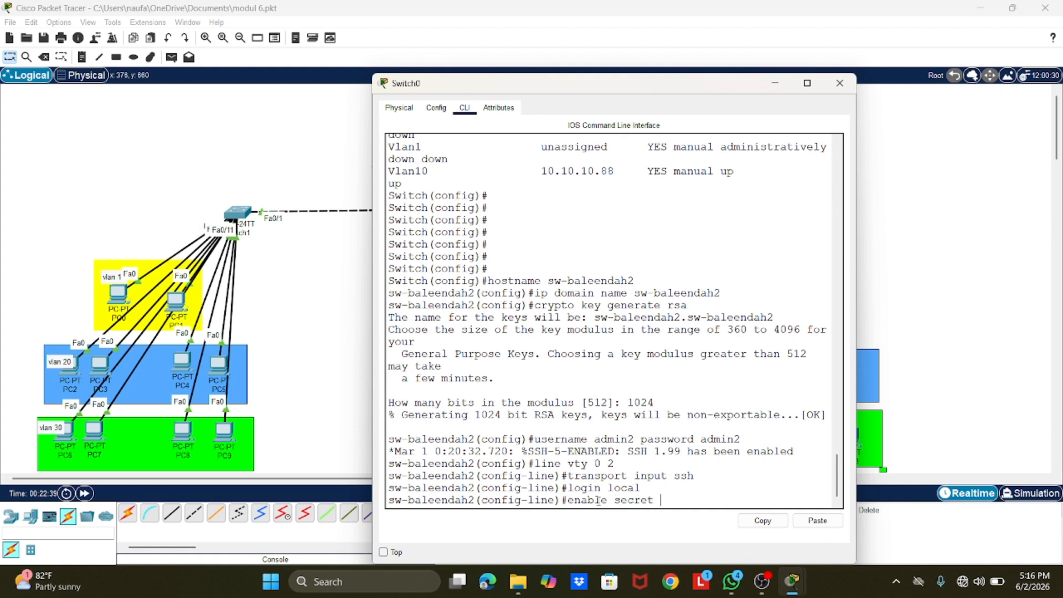
pyautogui.write(' baleendah2')
pyautogui.press('Return')
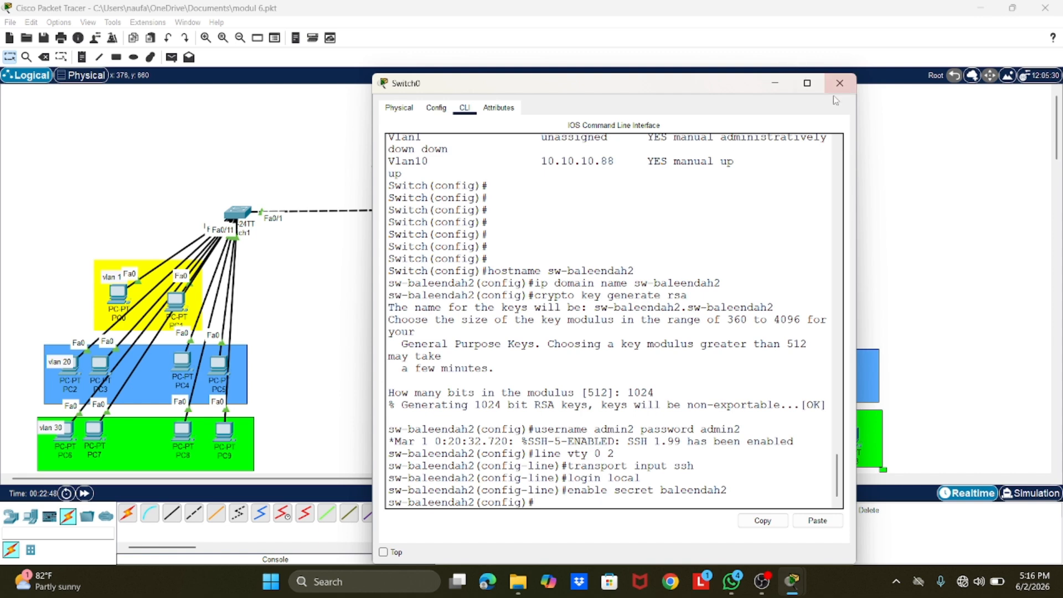
pyautogui.click(840, 83)
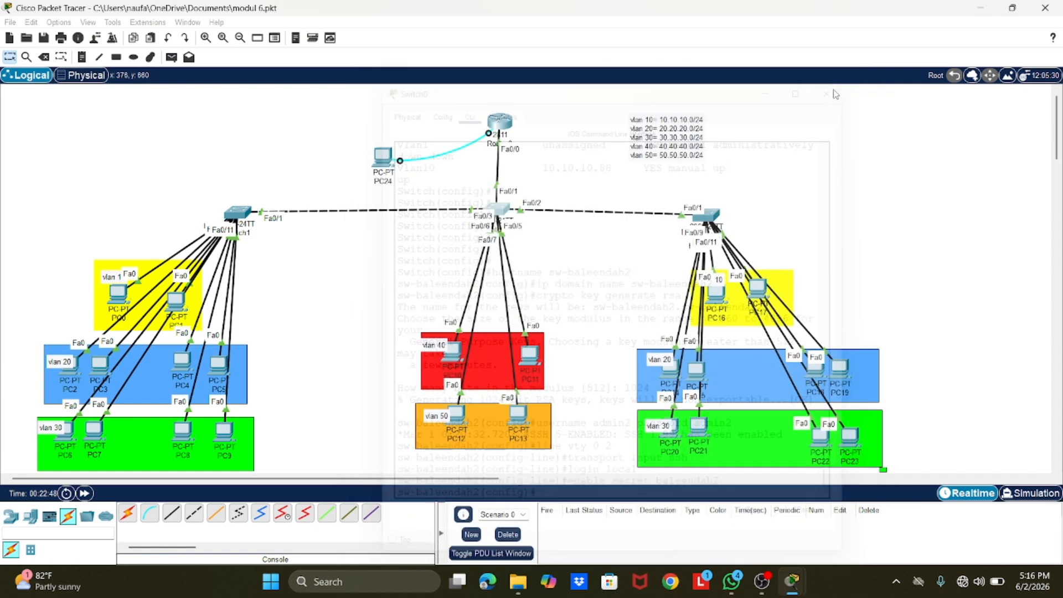
# Step: Close PC11's existing SSH session window and open a fresh Telnet / SSH Client on PC11
pyautogui.click(530, 357)
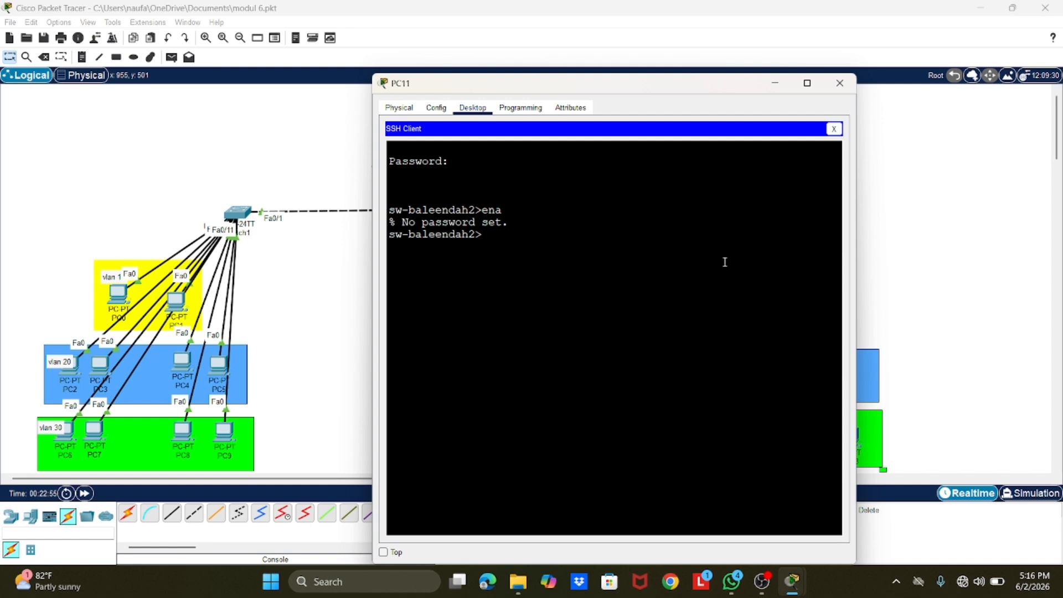
pyautogui.click(839, 83)
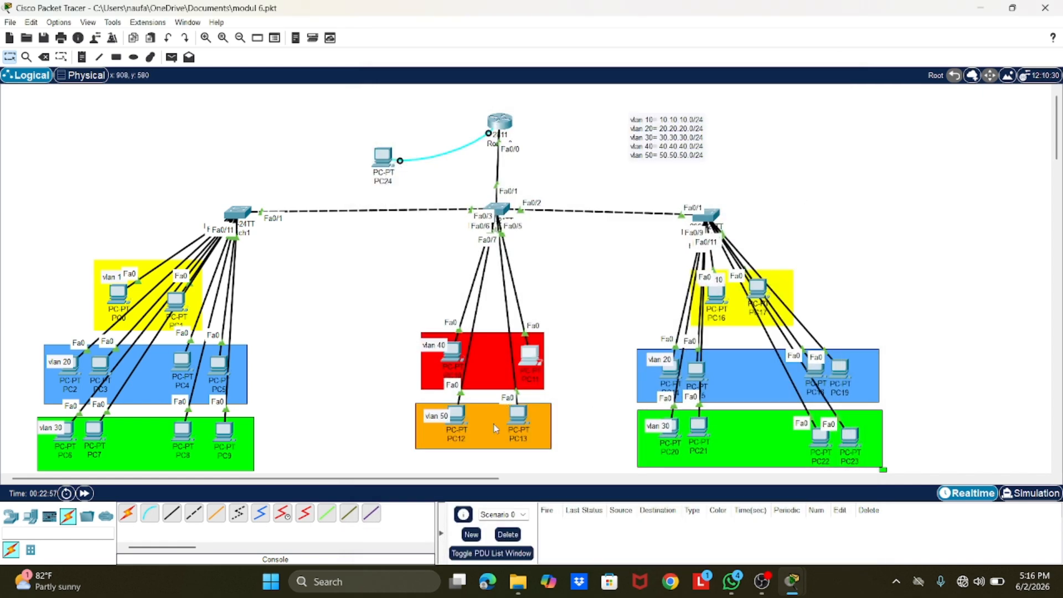
pyautogui.click(530, 358)
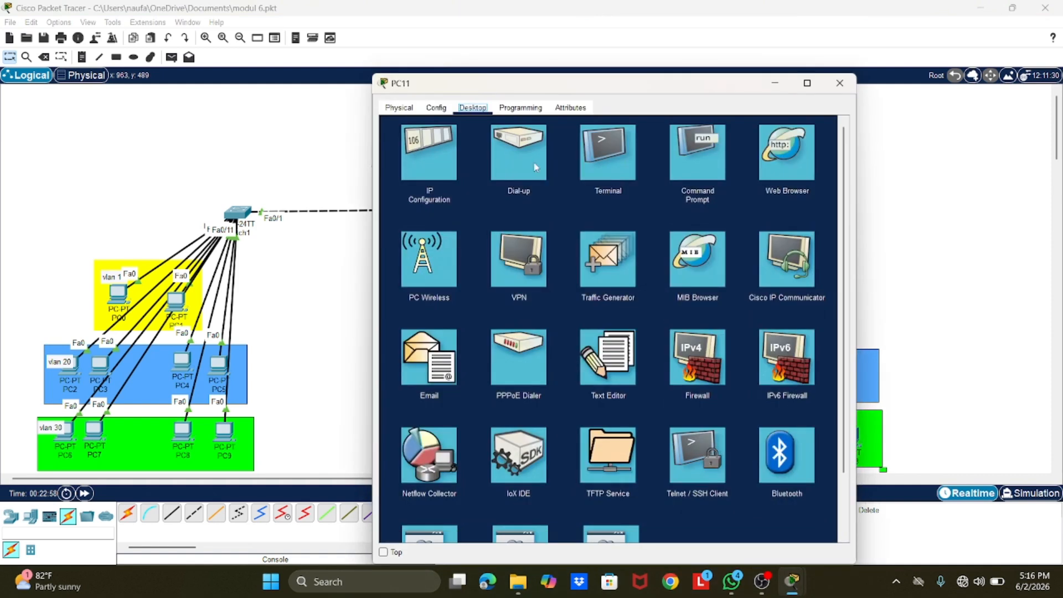
pyautogui.click(686, 434)
# Step: Connect over SSH to 10.10.10.88 as admin2 and log in with the account password
pyautogui.click(491, 178)
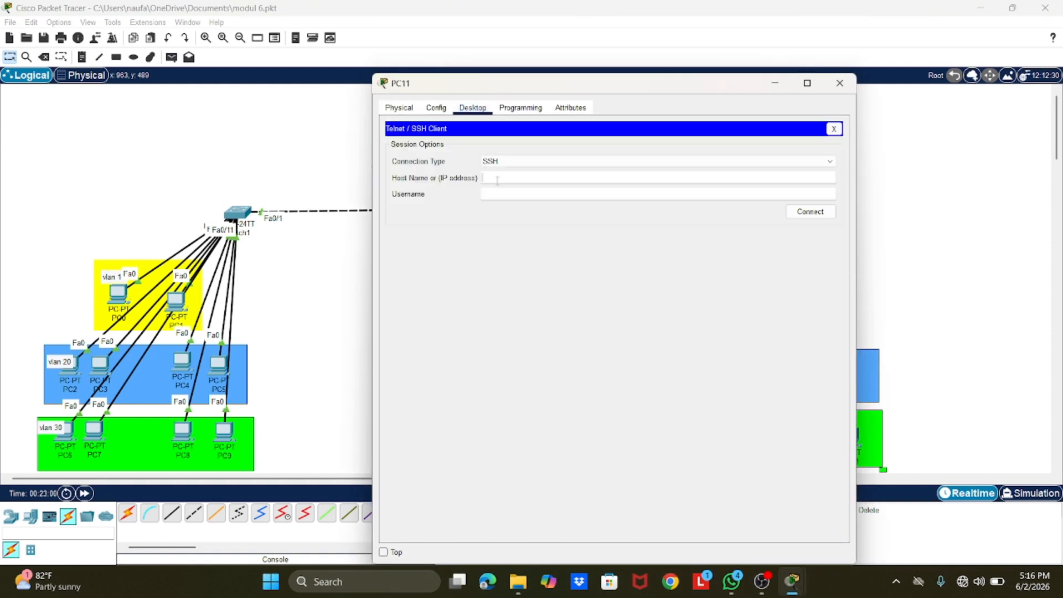
pyautogui.write('10.10.10.88')
pyautogui.click(520, 195)
pyautogui.write('admin2')
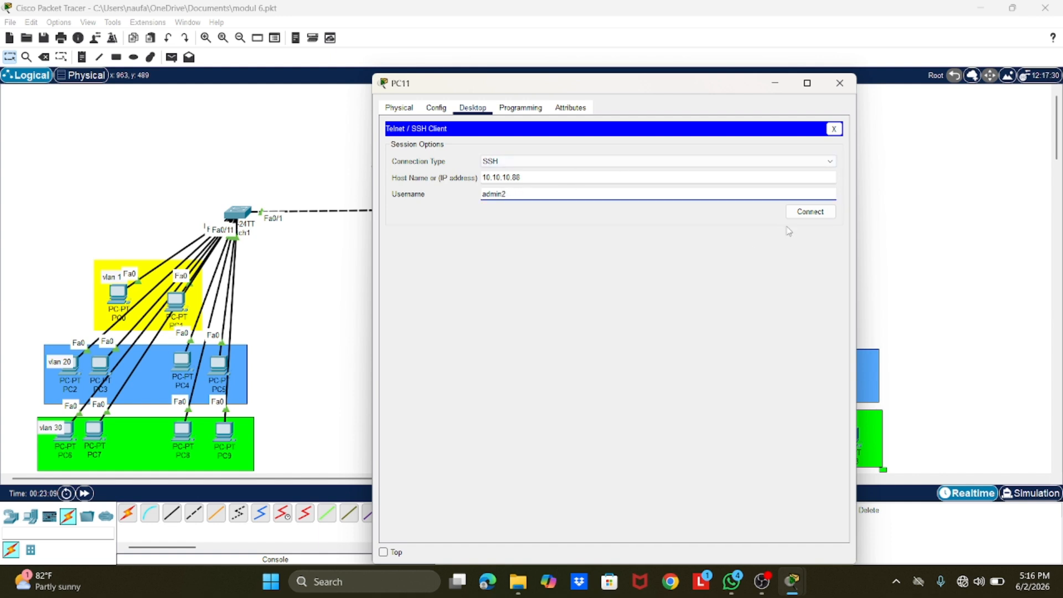
pyautogui.click(806, 213)
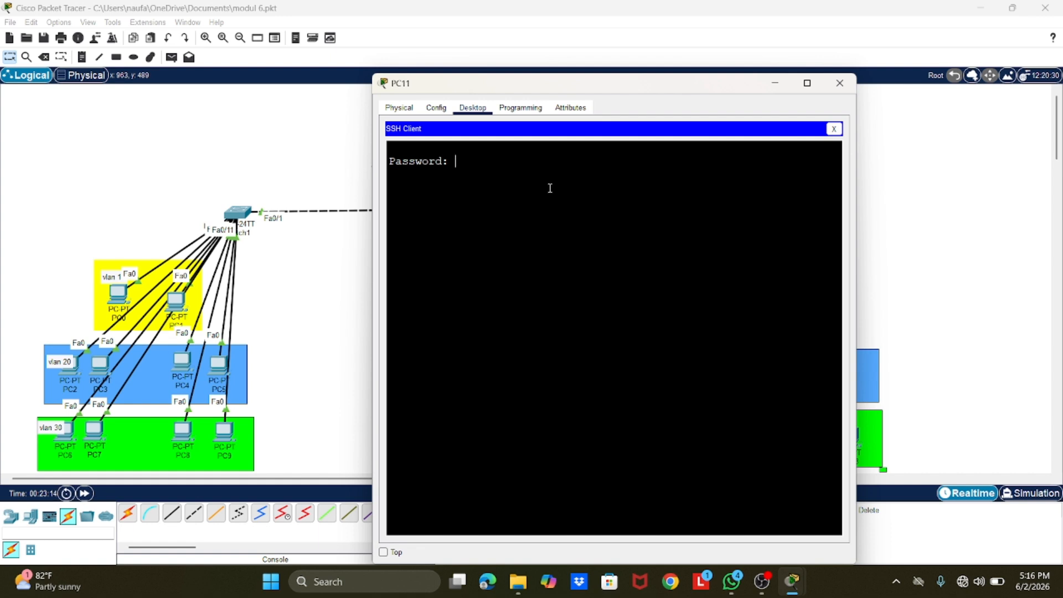
pyautogui.press('Return')
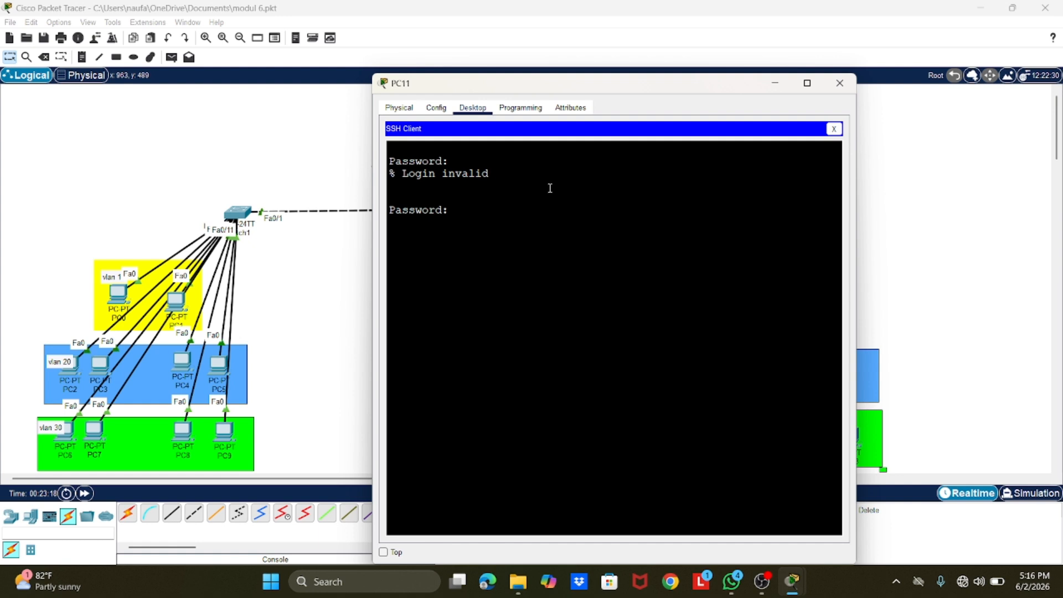
pyautogui.press('Return')
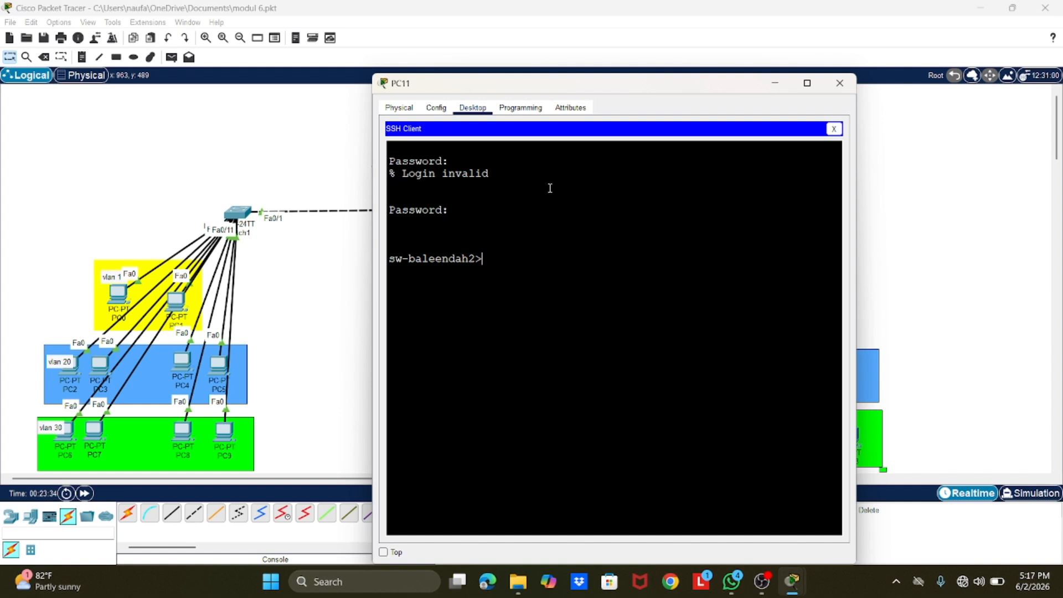
# Step: Enter privileged EXEC mode with the enable secret password and open global configuration mode in the SSH session
pyautogui.write('ena')
pyautogui.press('Return')
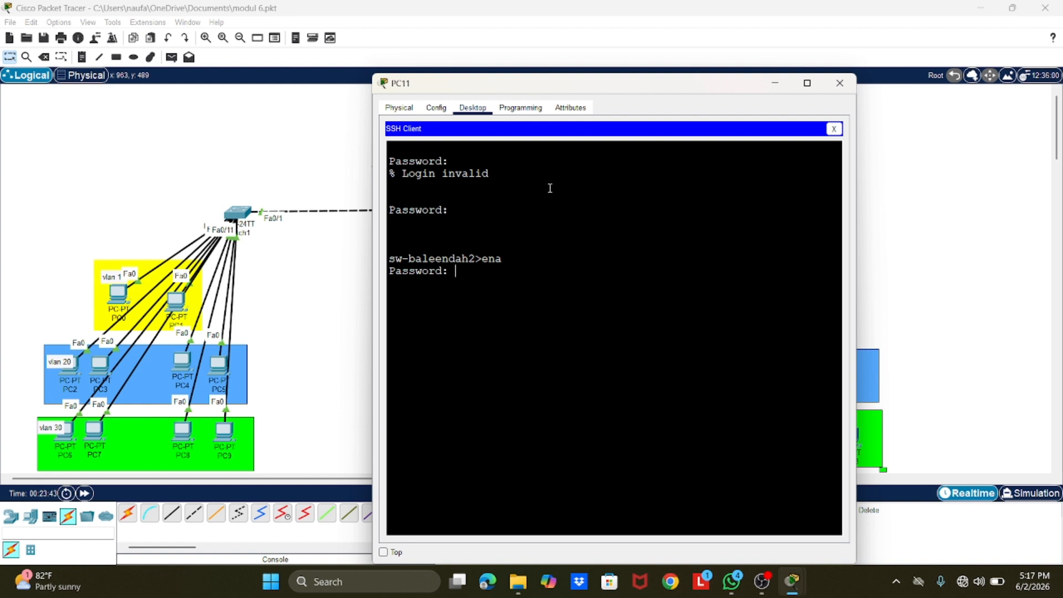
pyautogui.press('Return')
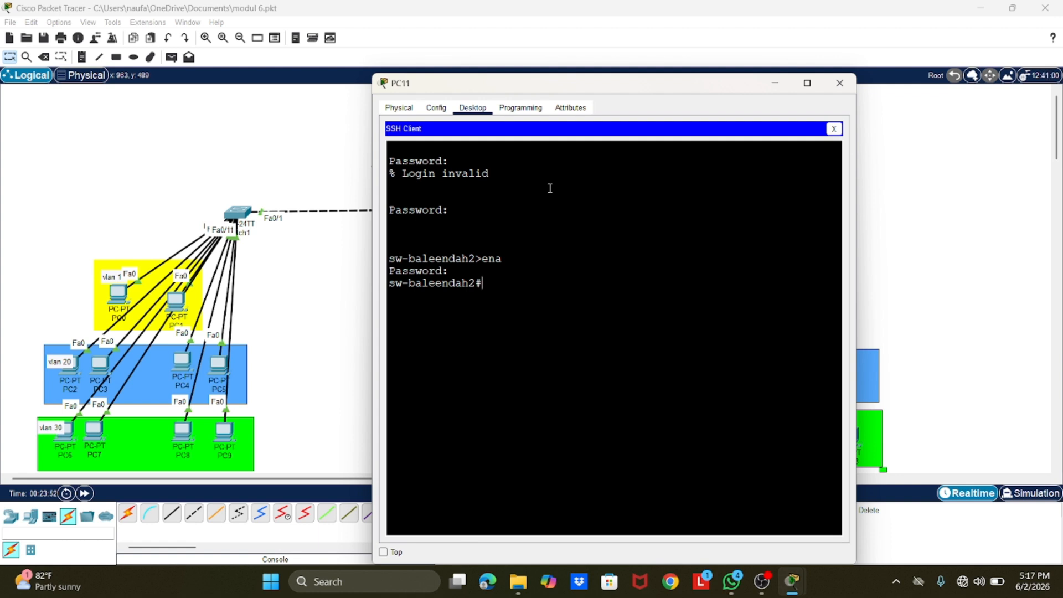
pyautogui.write('conf t')
pyautogui.press('Return')
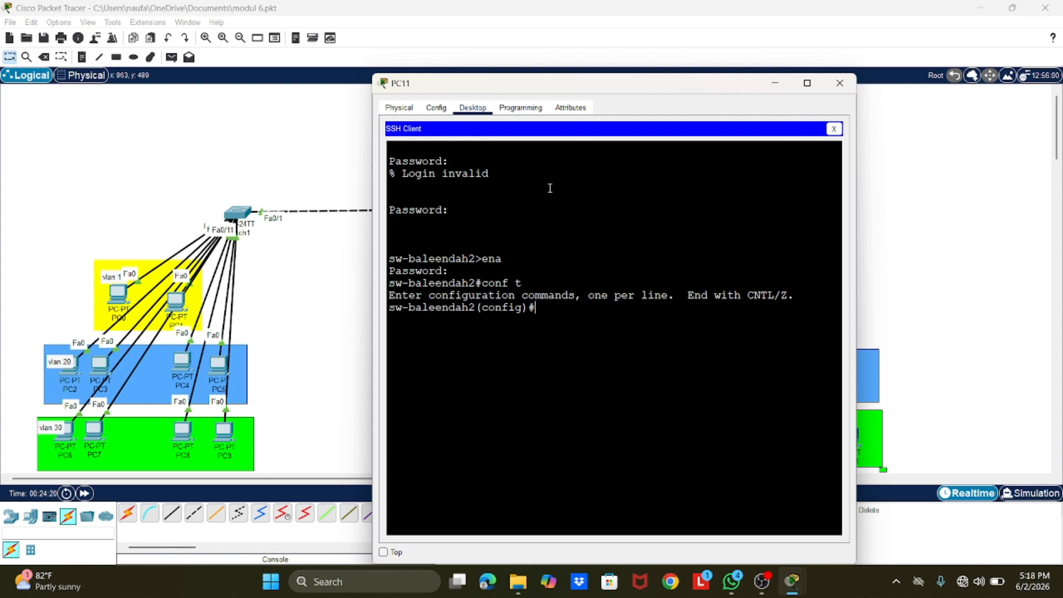
pyautogui.click(763, 582)
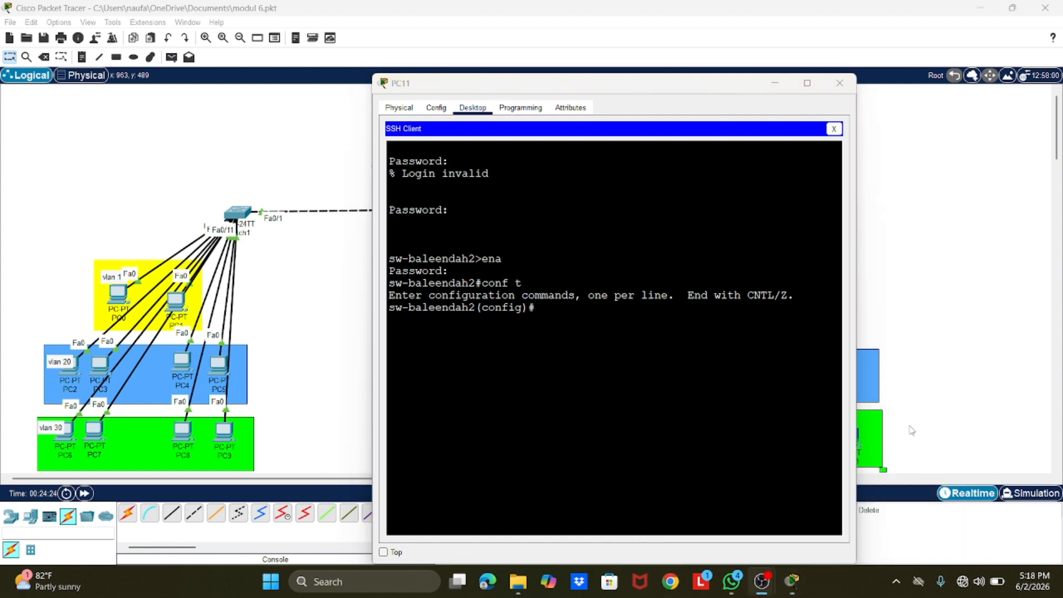